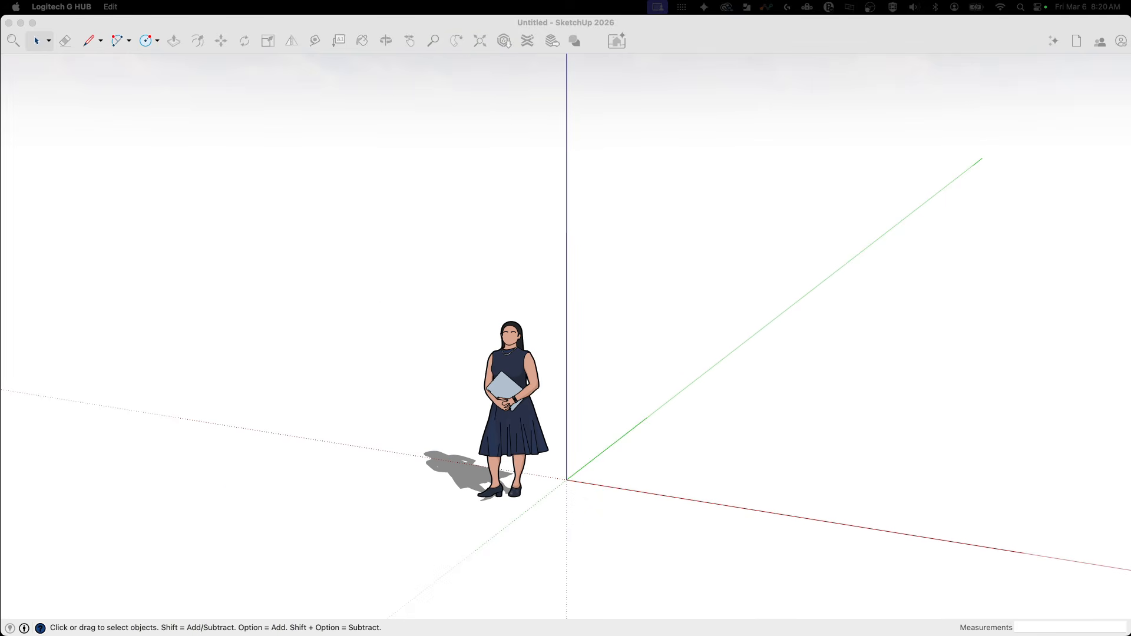
# - Move the standing figure about 6' 5" away from the origin to free the space around it
pyautogui.click(636, 313)
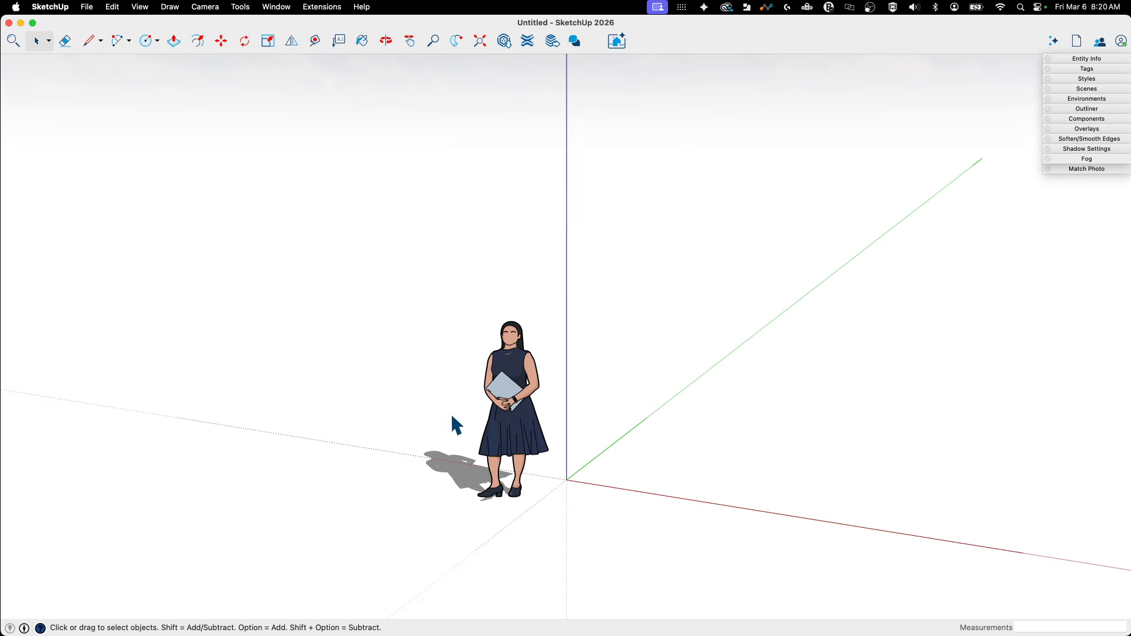
pyautogui.click(507, 433)
pyautogui.moveTo(550, 500); pyautogui.dragTo(560, 505, button='middle')
pyautogui.press('m')
pyautogui.click(554, 497)
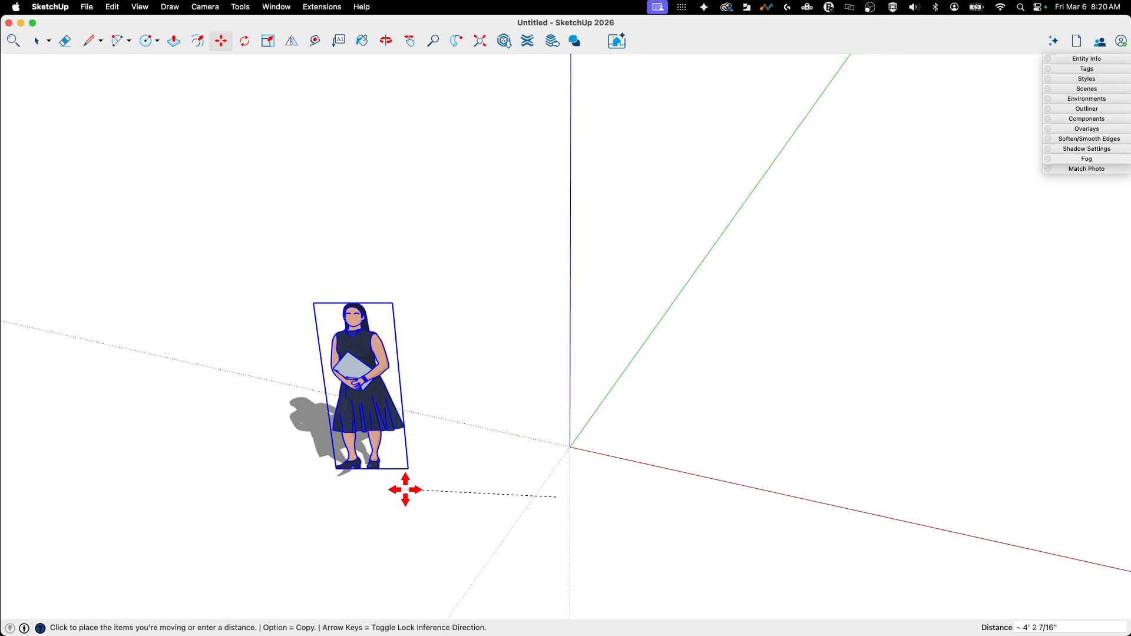
pyautogui.click(343, 459)
# - Draw a 24 by 24 inch square on the ground, centred on the origin
pyautogui.moveTo(609, 447); pyautogui.dragTo(595, 443, button='middle')
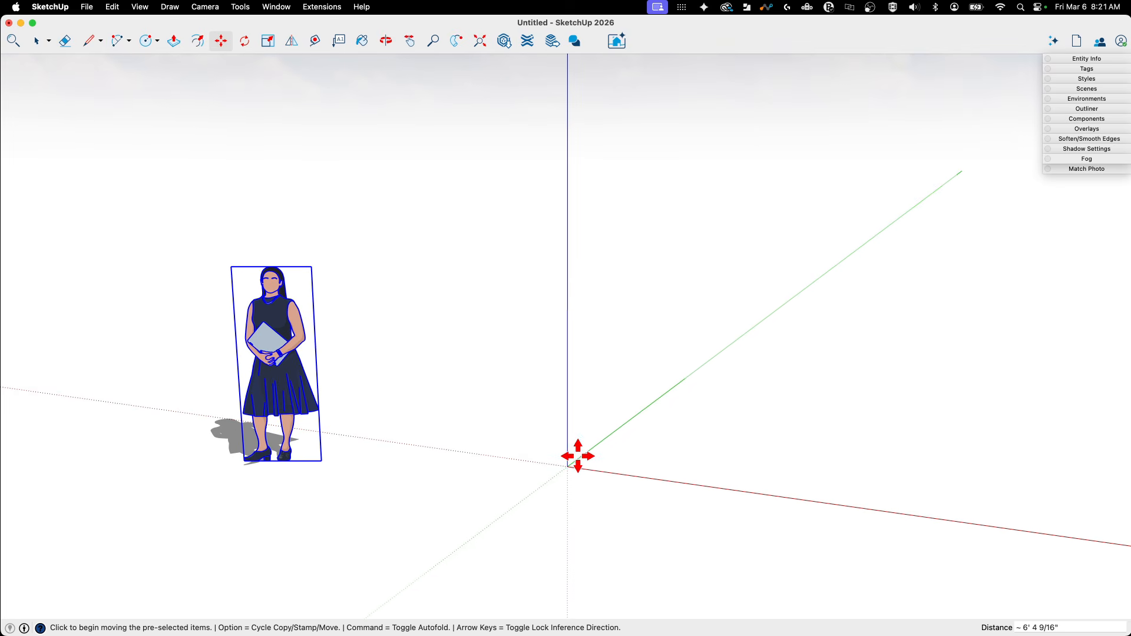
pyautogui.moveTo(578, 456); pyautogui.dragTo(552, 468, button='middle')
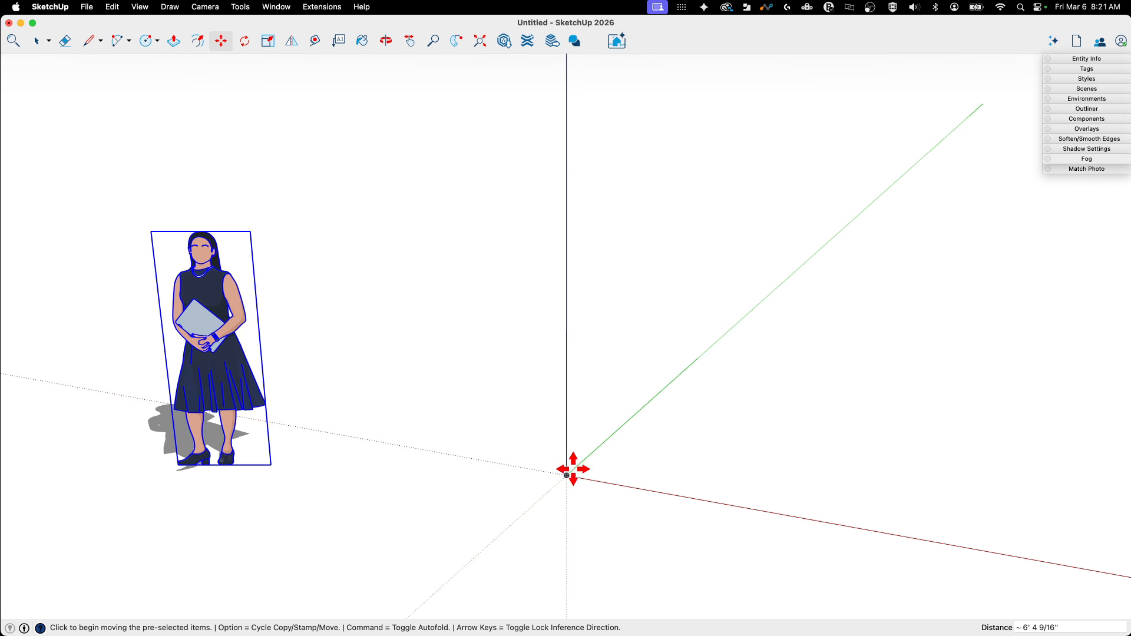
pyautogui.press('s')
pyautogui.press('r')
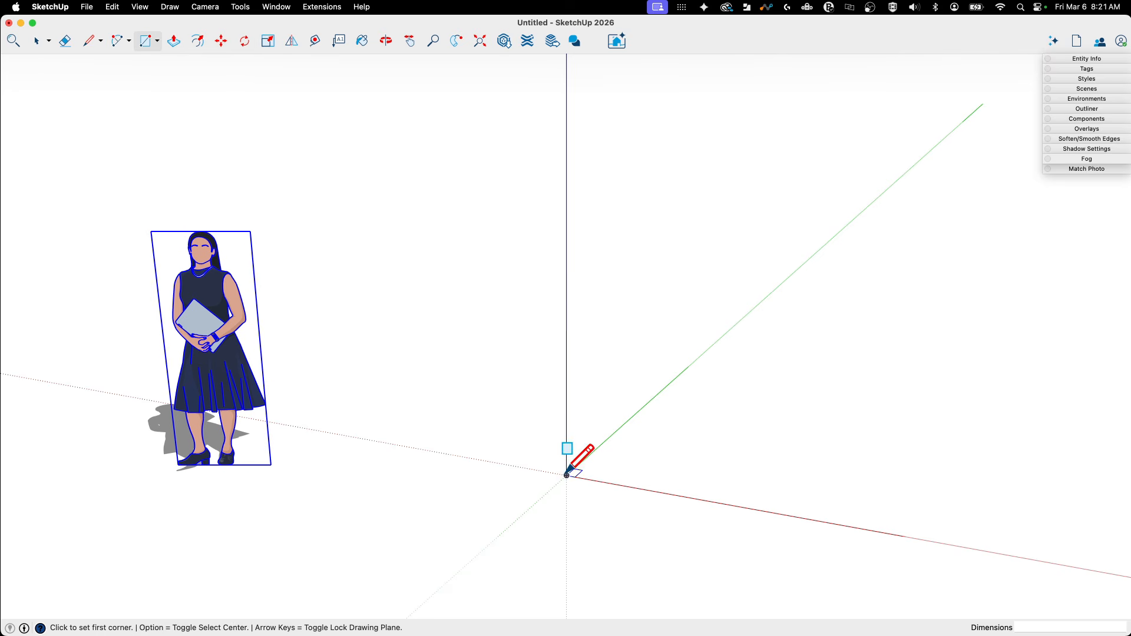
pyautogui.click(567, 475)
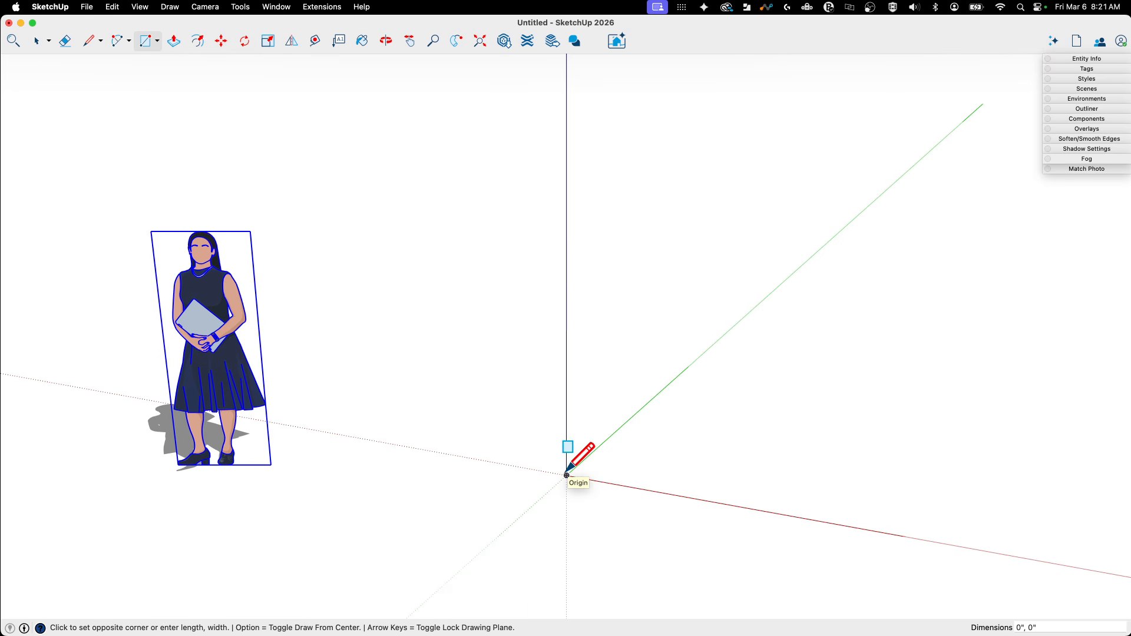
pyautogui.press('Escape')
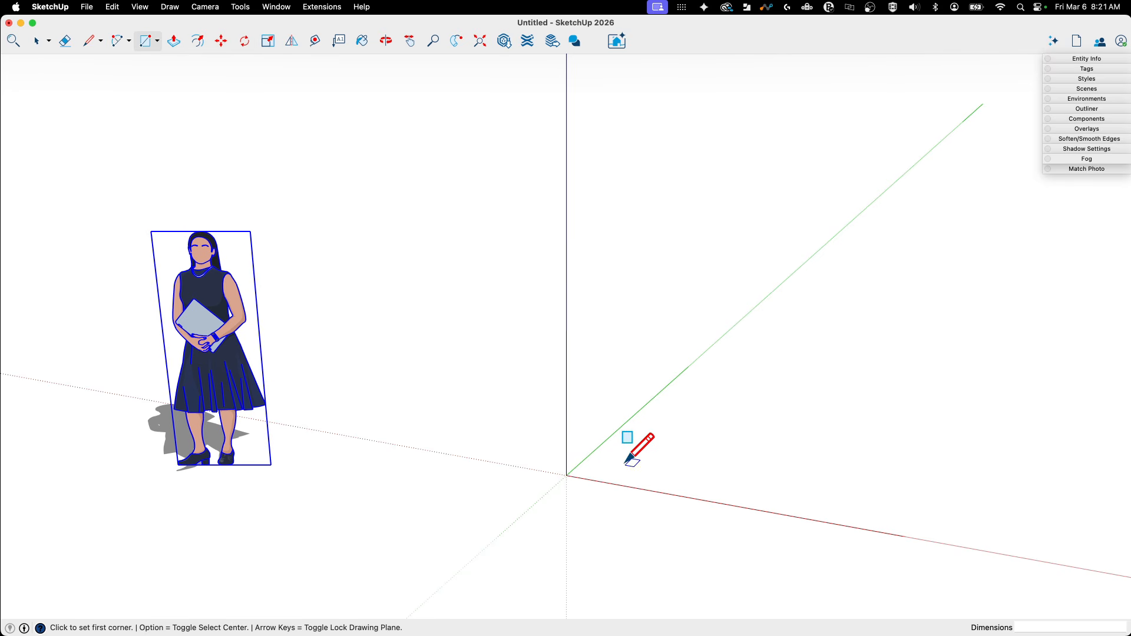
pyautogui.press('alt')
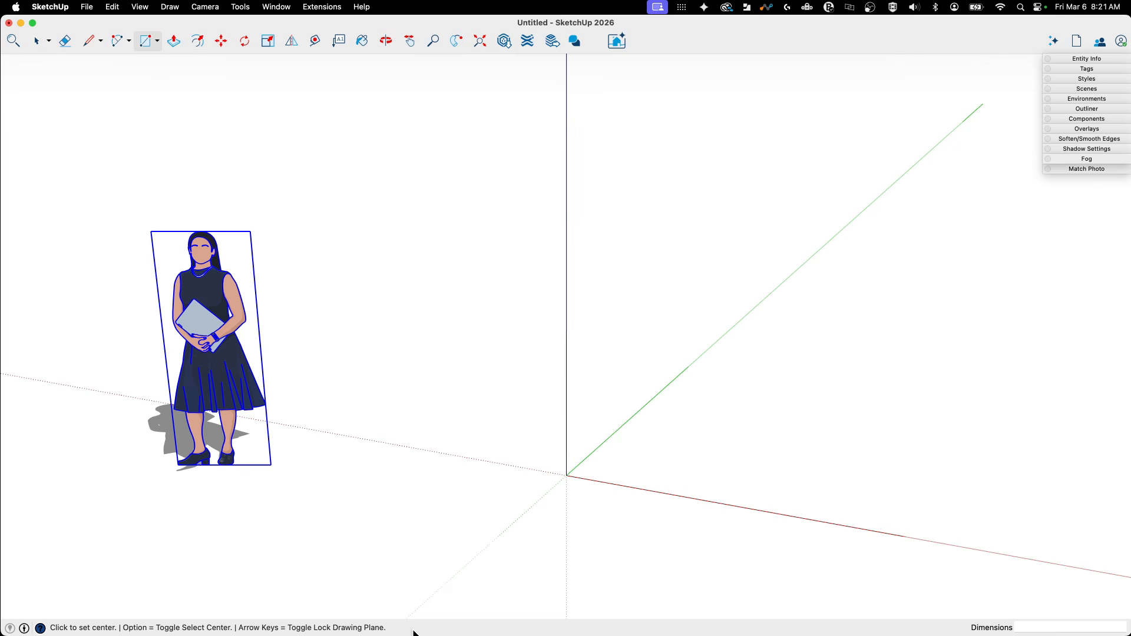
pyautogui.moveTo(414, 630); pyautogui.dragTo(255, 625, button='middle')
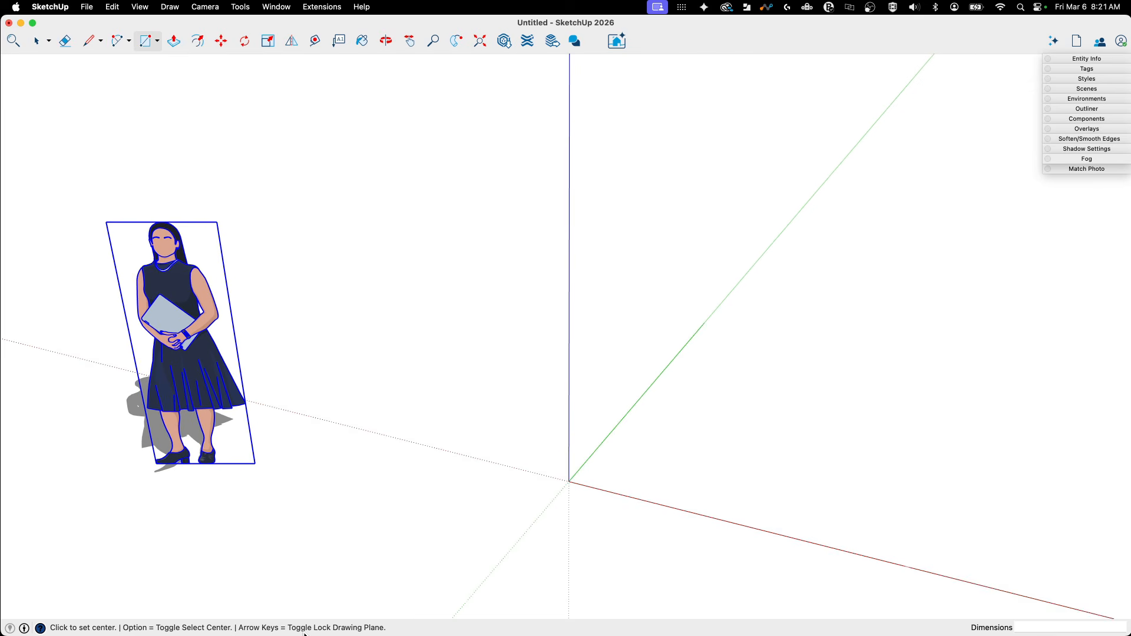
pyautogui.click(569, 482)
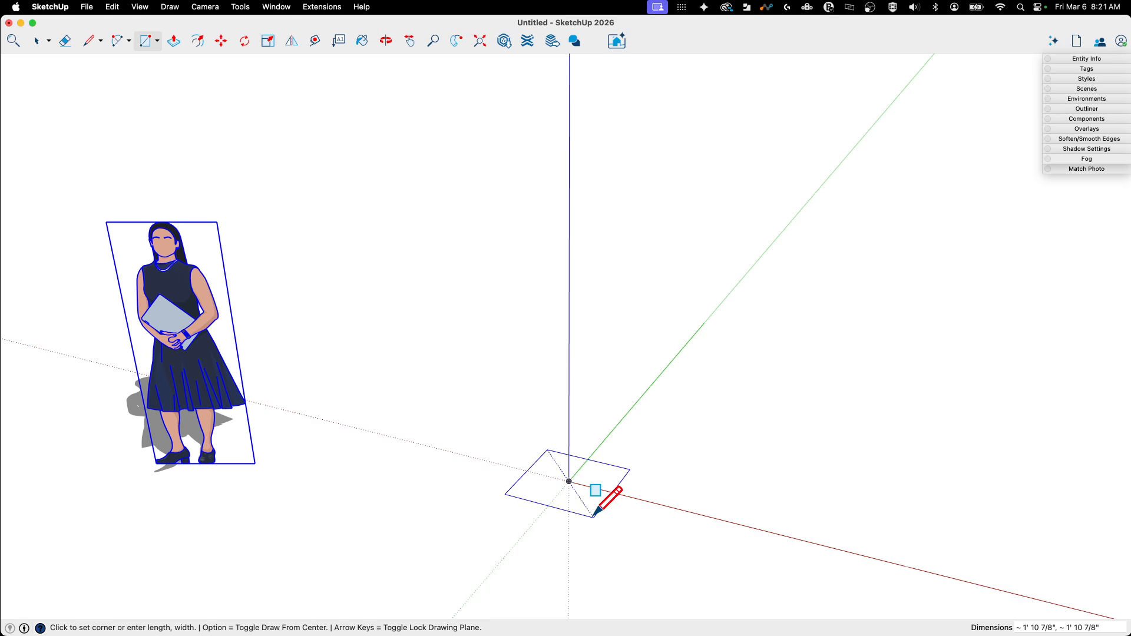
pyautogui.click(593, 516)
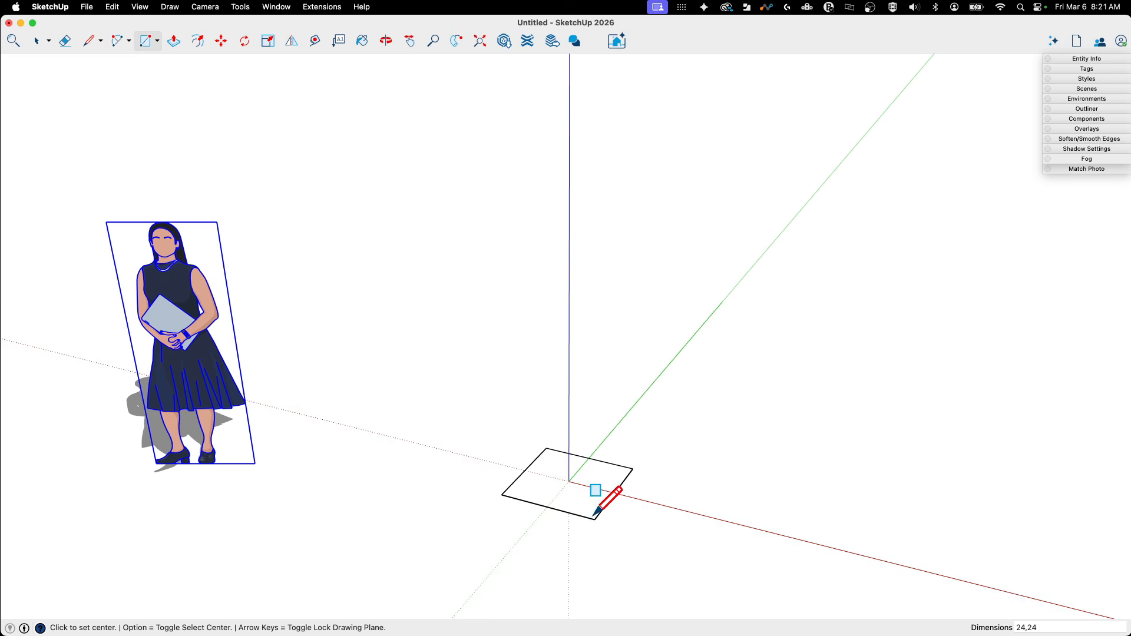
# - Extrude the square upward 3 1/2" with Push/Pull to form a slab
pyautogui.scroll(5, 601, 407)
pyautogui.press('p')
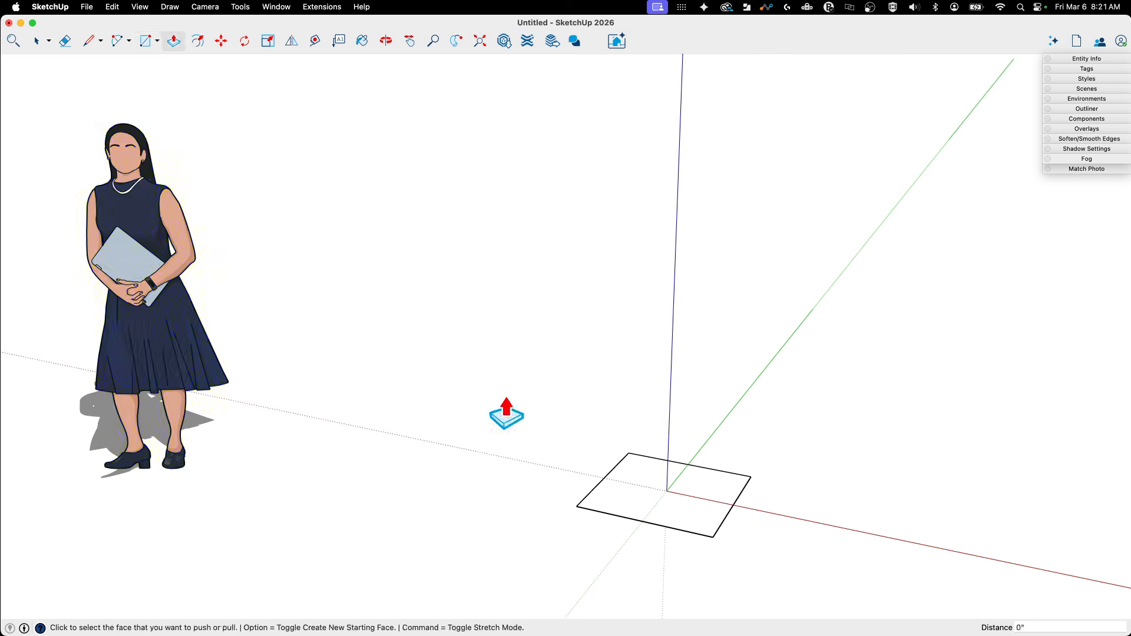
pyautogui.scroll(2, 589, 518)
pyautogui.click(588, 518)
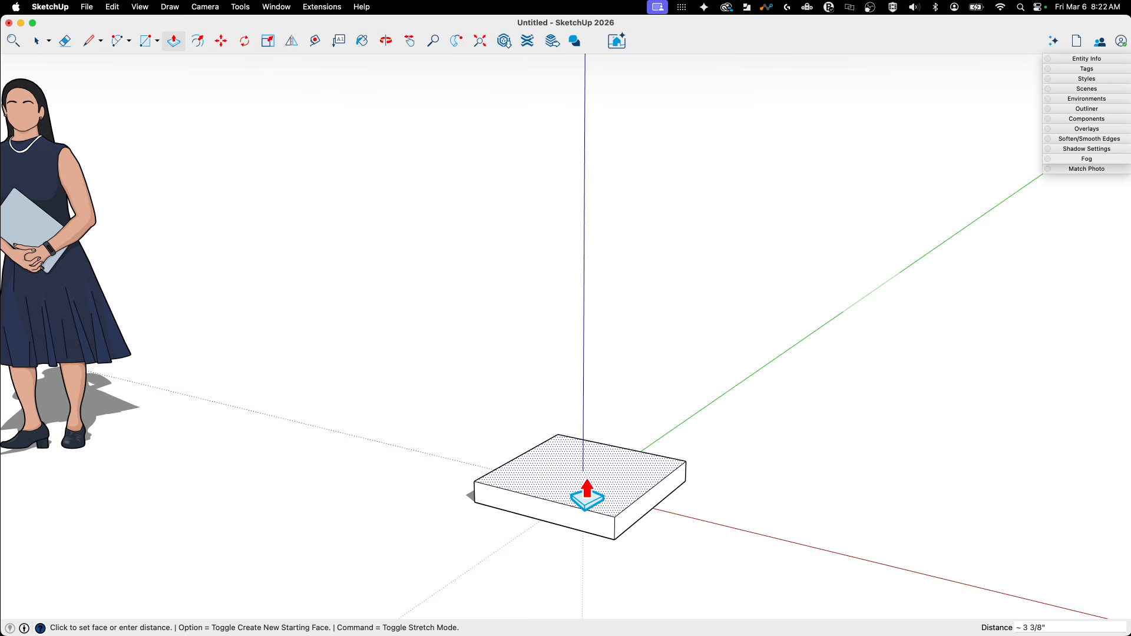
pyautogui.click(587, 496)
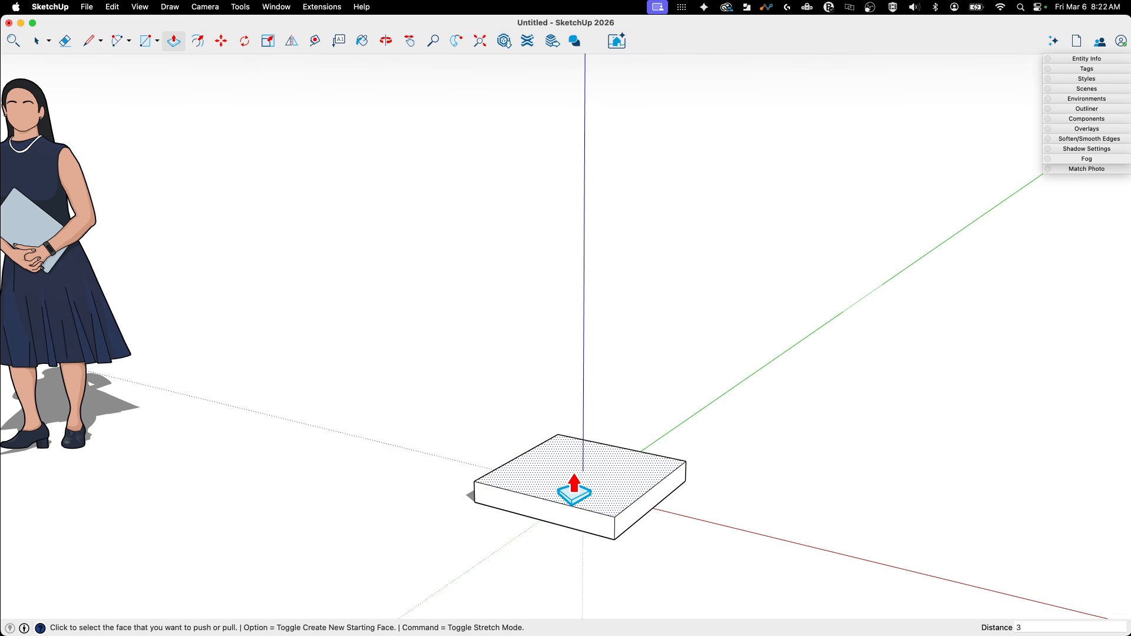
pyautogui.click(573, 495)
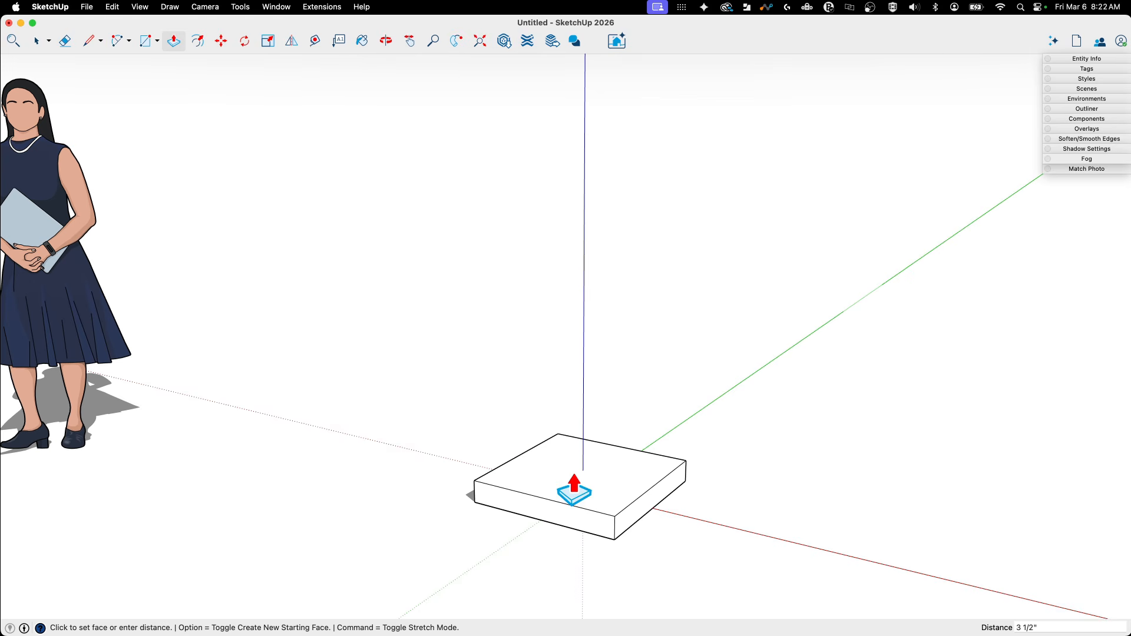
# - Draw a 20-sided circle centred on the slab's top face, with its radius pointing along the green axis
pyautogui.moveTo(604, 431); pyautogui.dragTo(548, 404, button='middle')
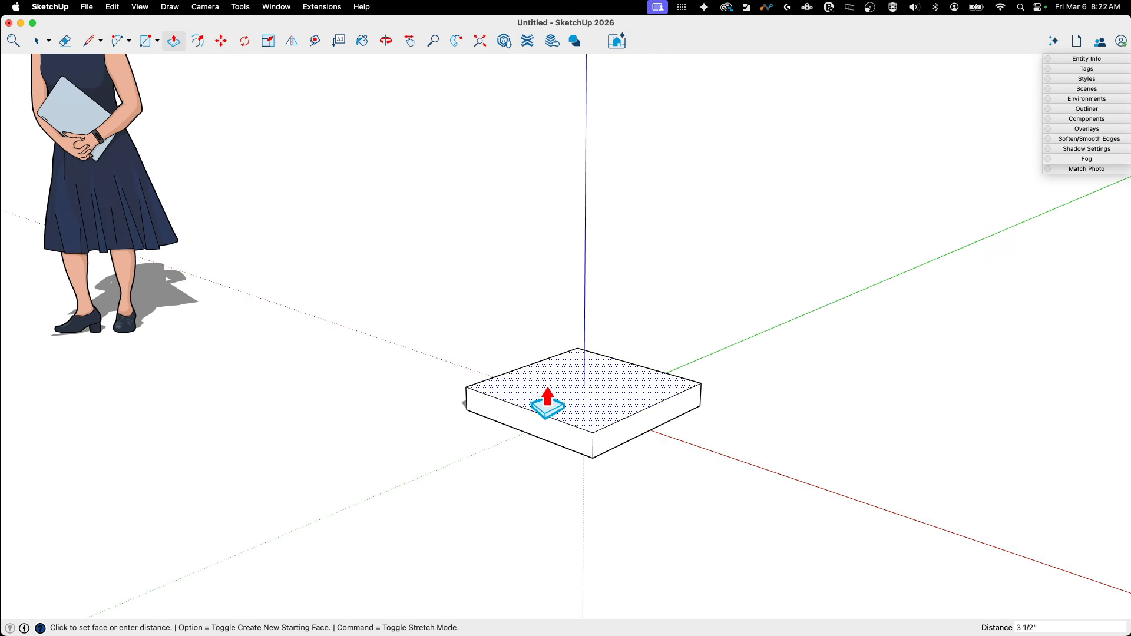
pyautogui.moveTo(665, 397); pyautogui.dragTo(576, 447, button='middle')
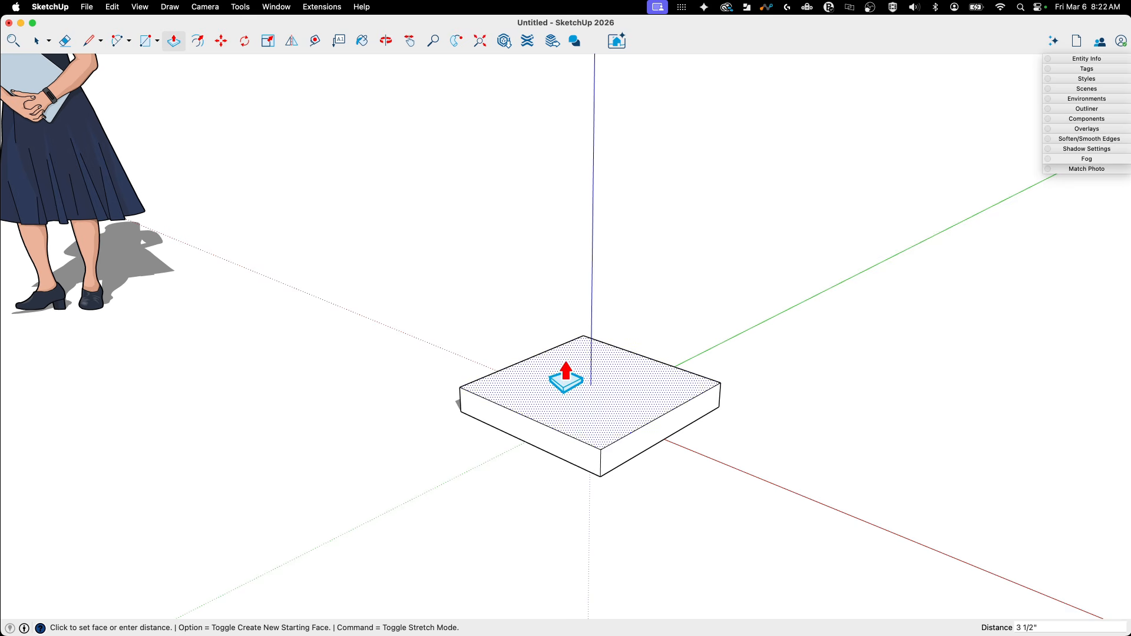
pyautogui.moveTo(566, 380); pyautogui.dragTo(543, 354, button='middle')
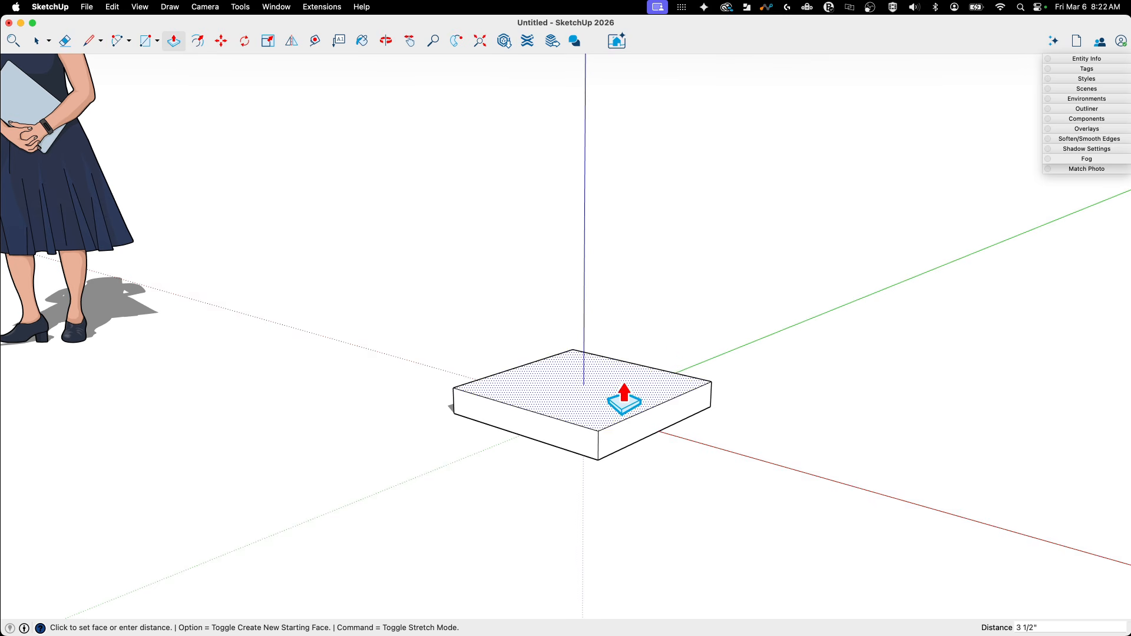
pyautogui.moveTo(616, 308); pyautogui.dragTo(690, 396, button='middle')
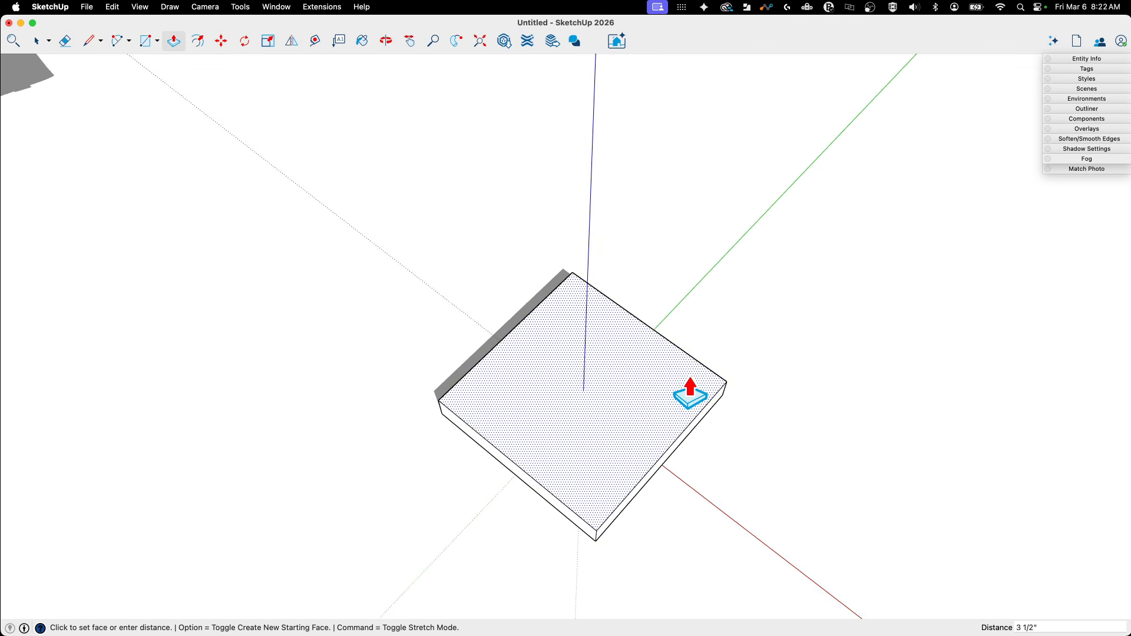
pyautogui.press('c')
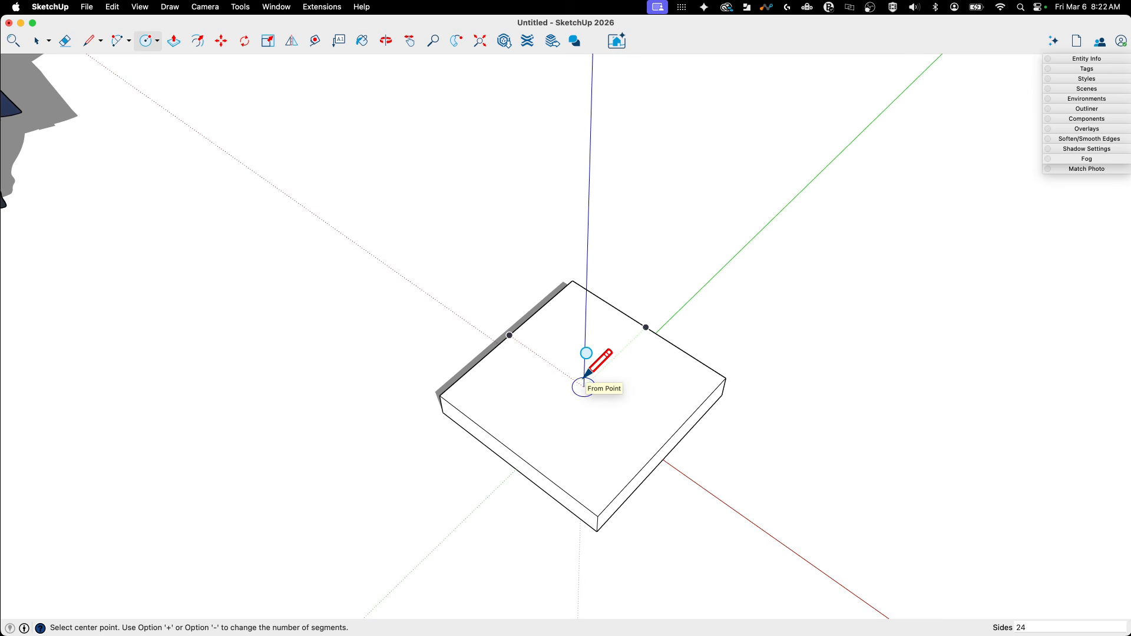
pyautogui.scroll(3, 586, 380)
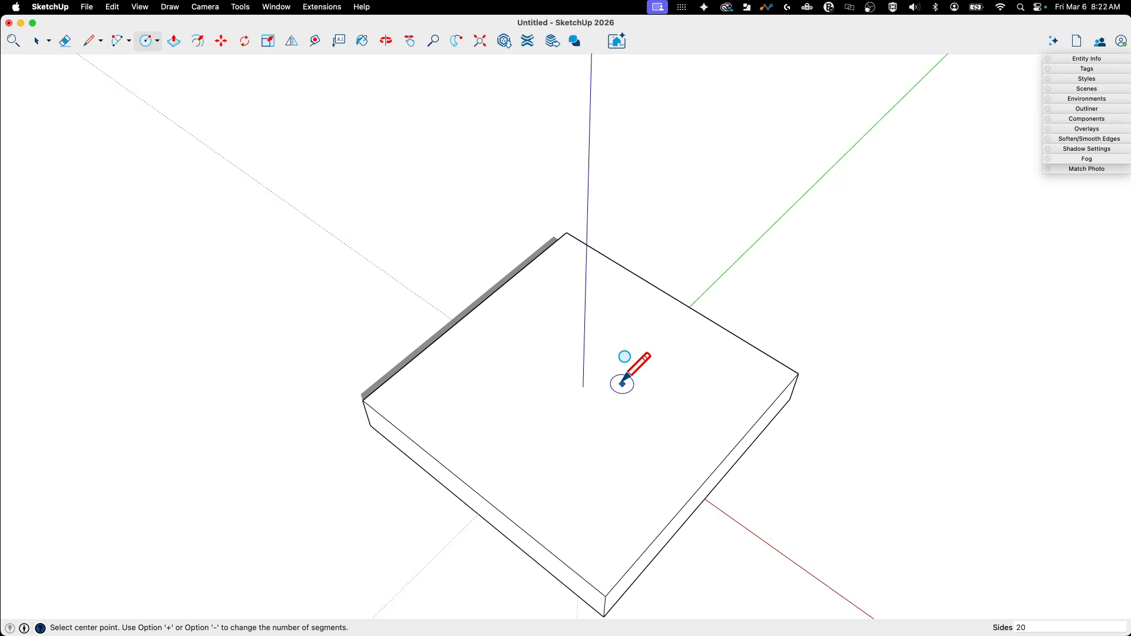
pyautogui.moveTo(621, 381); pyautogui.dragTo(570, 382, button='middle')
pyautogui.moveTo(498, 424); pyautogui.dragTo(599, 331, button='middle')
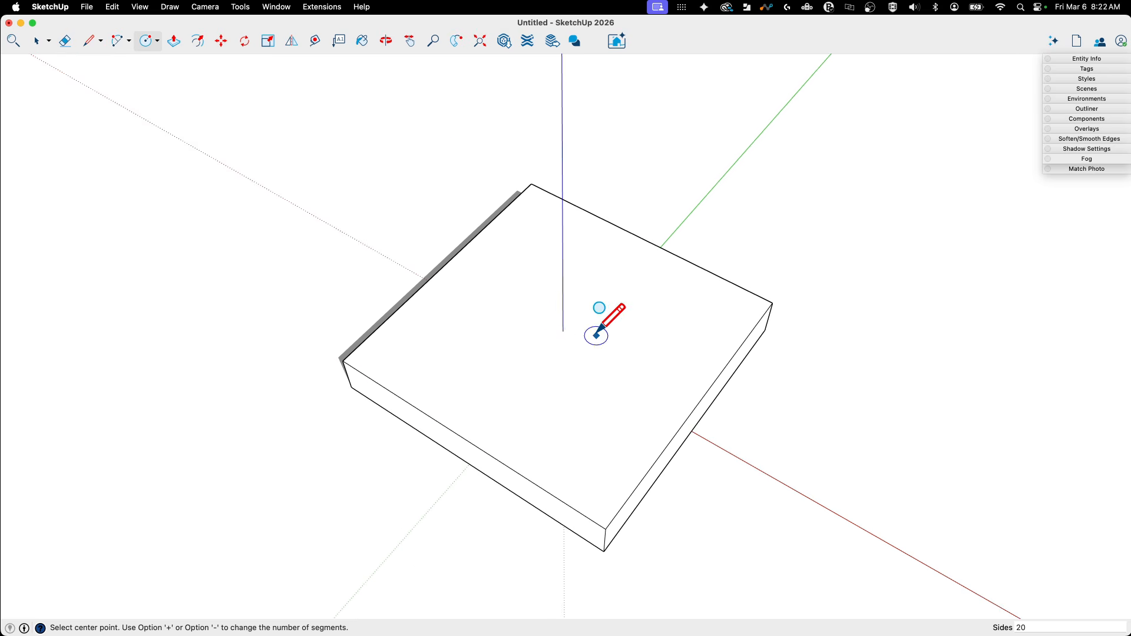
pyautogui.click(563, 328)
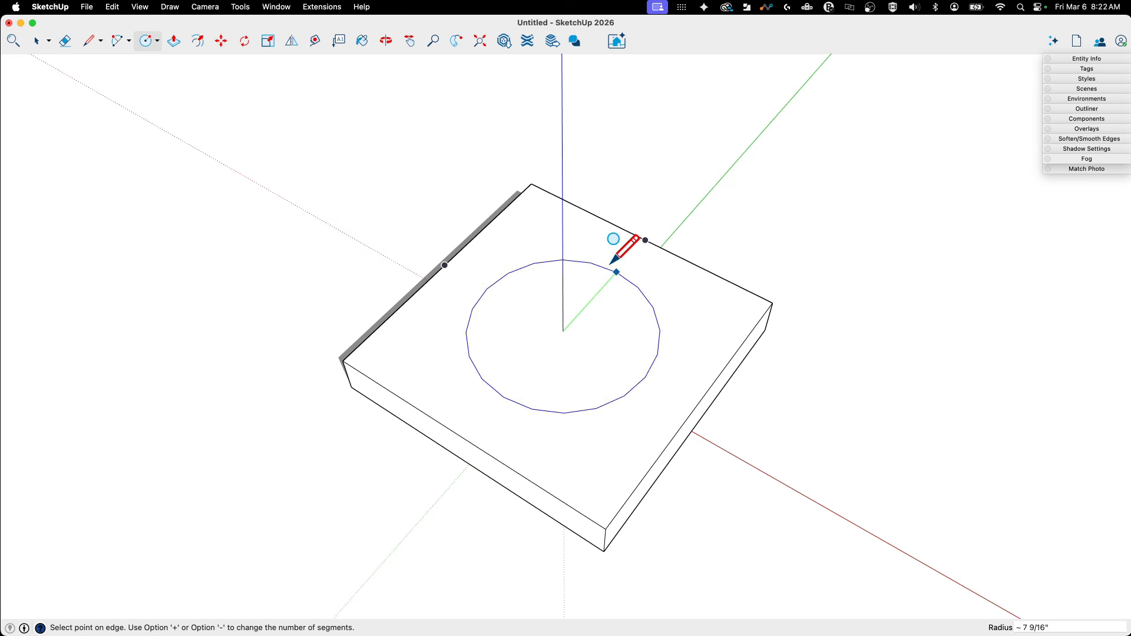
pyautogui.click(639, 237)
# - Extrude the circular face slightly upward with Push/Pull to form a thin disc on the slab
pyautogui.moveTo(642, 306); pyautogui.dragTo(601, 308, button='middle')
pyautogui.press('p')
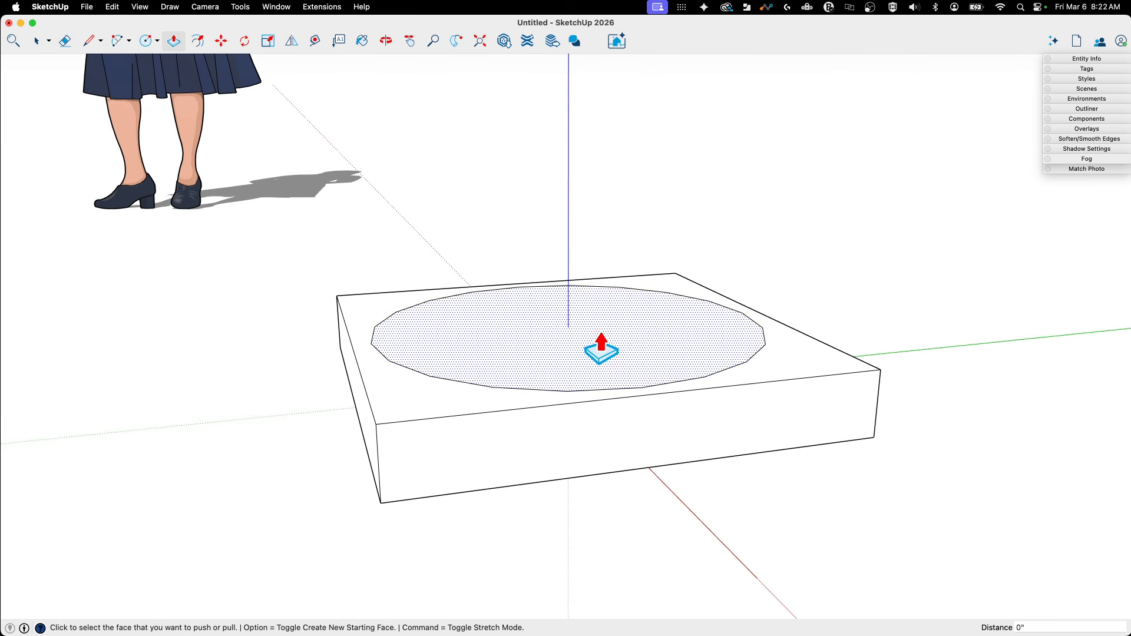
pyautogui.click(599, 345)
pyautogui.click(600, 342)
pyautogui.press('space')
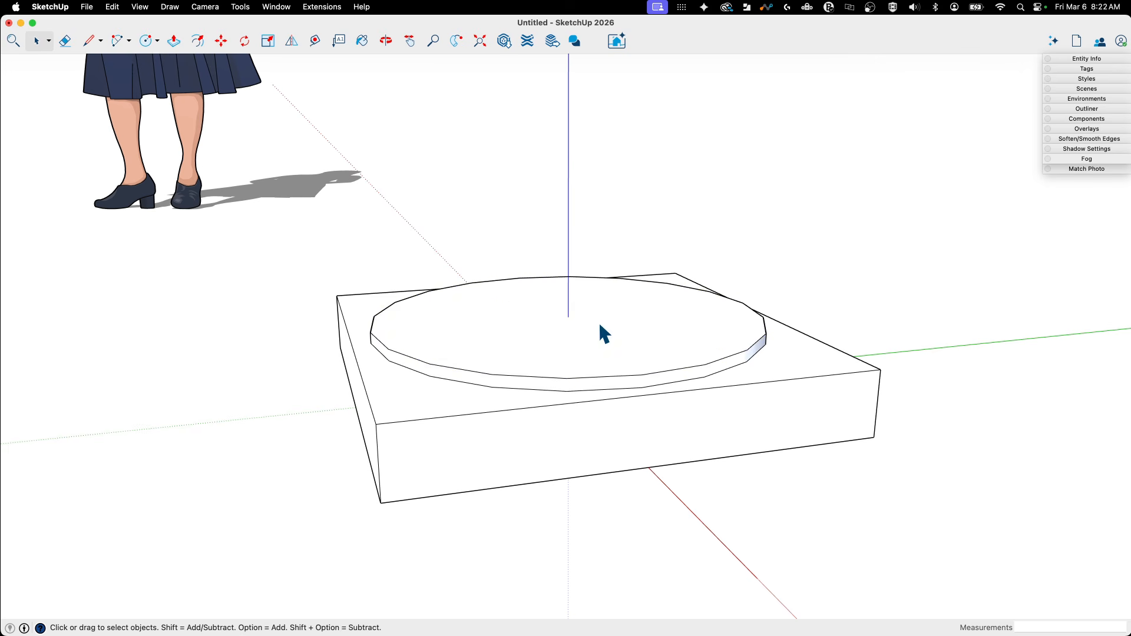
# - Scale the disc's top face up uniformly about its center so the disc's side flares outward
pyautogui.press('z')
pyautogui.press('s')
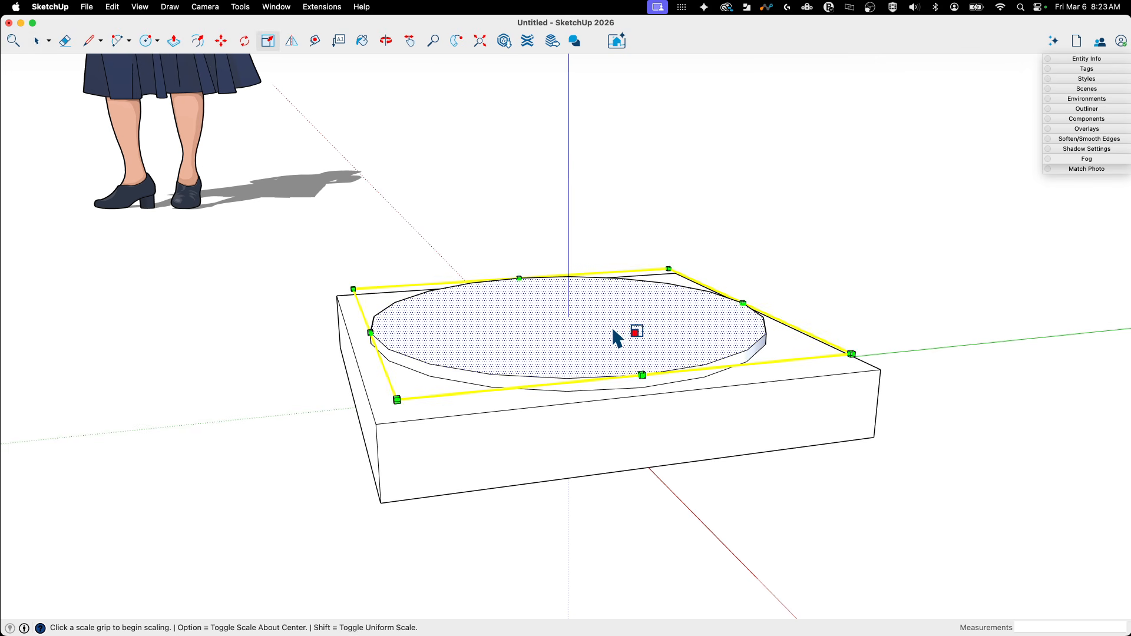
pyautogui.moveTo(639, 392); pyautogui.dragTo(760, 489, button='middle')
pyautogui.press('alt')
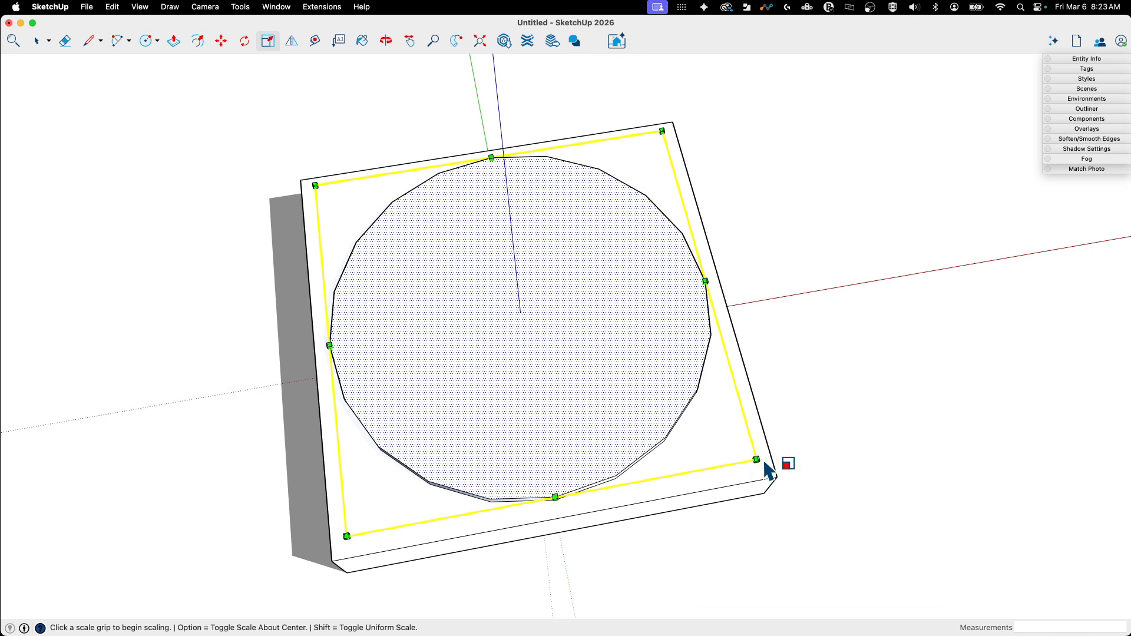
pyautogui.press('shift')
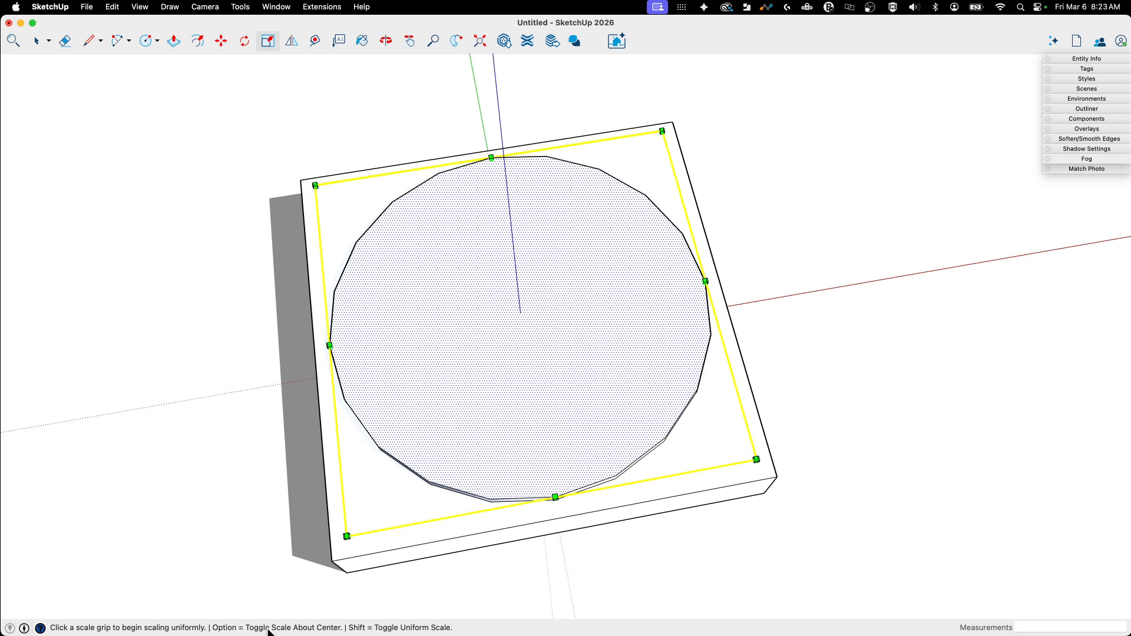
pyautogui.press('alt')
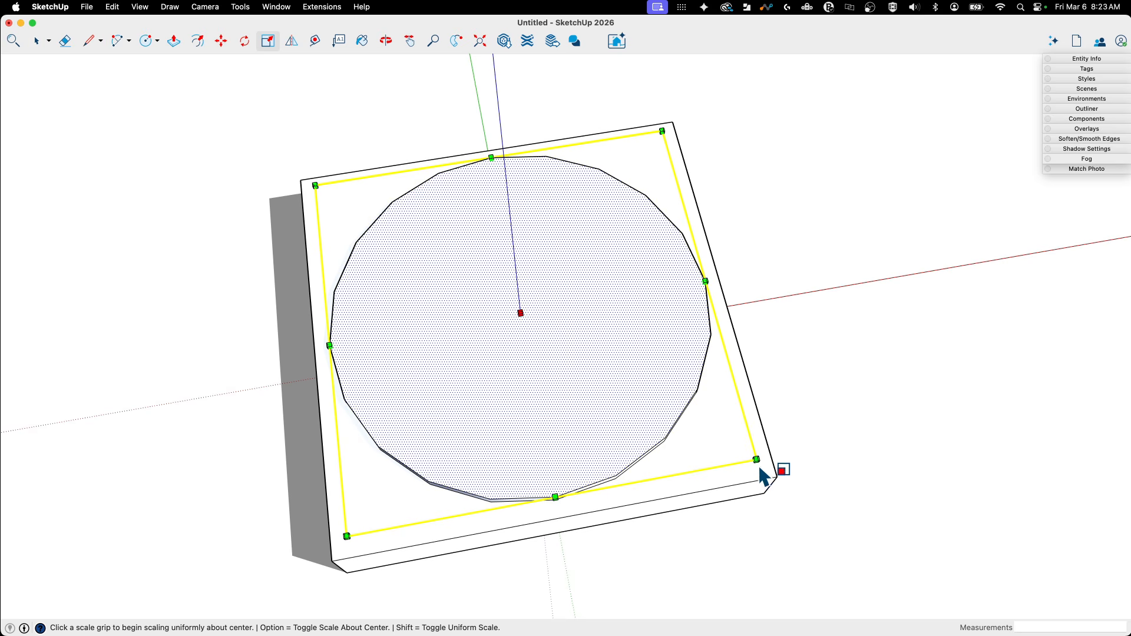
pyautogui.moveTo(760, 468); pyautogui.dragTo(795, 286, button='middle')
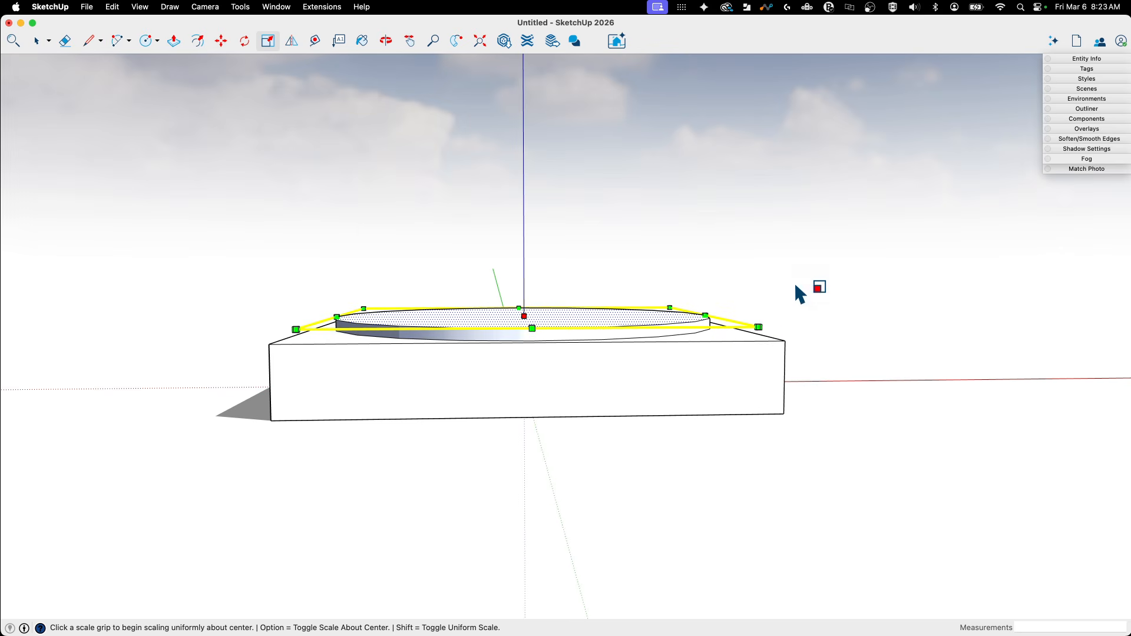
pyautogui.click(759, 327)
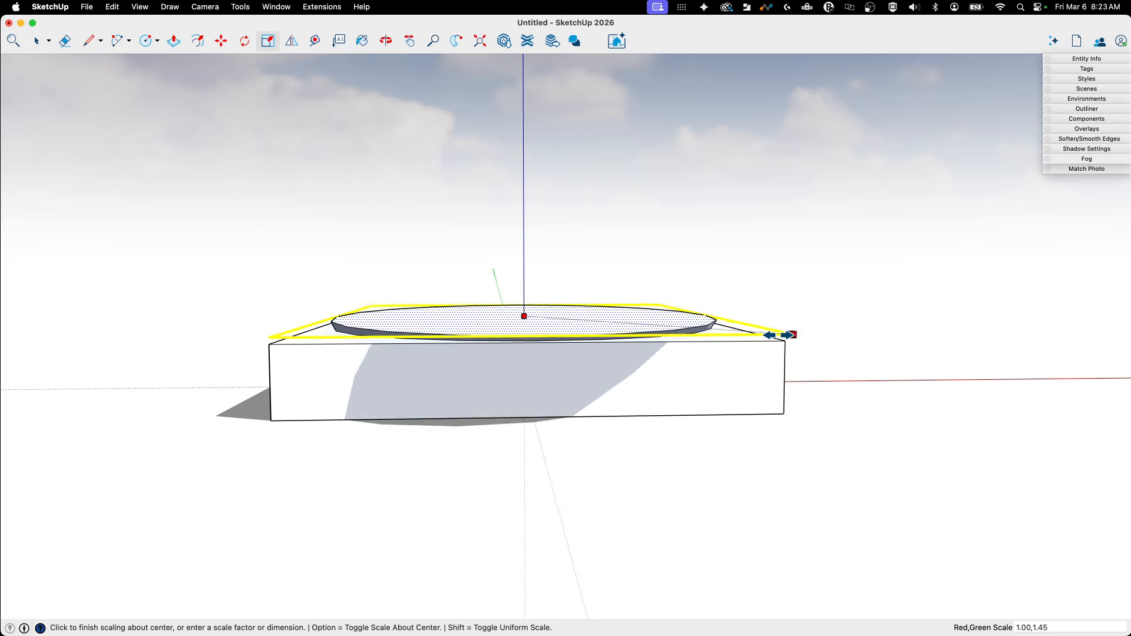
pyautogui.click(785, 342)
# - Extrude the enlarged top face a little upward with Push/Pull to add a straight rim above the flare
pyautogui.moveTo(859, 154); pyautogui.dragTo(589, 205, button='middle')
pyautogui.press('p')
pyautogui.click(620, 248)
pyautogui.click(616, 237)
pyautogui.press('space')
# - Select the flared band below the disc's rim and prepare to flip it with the Flip tool in copy mode
pyautogui.click(588, 220)
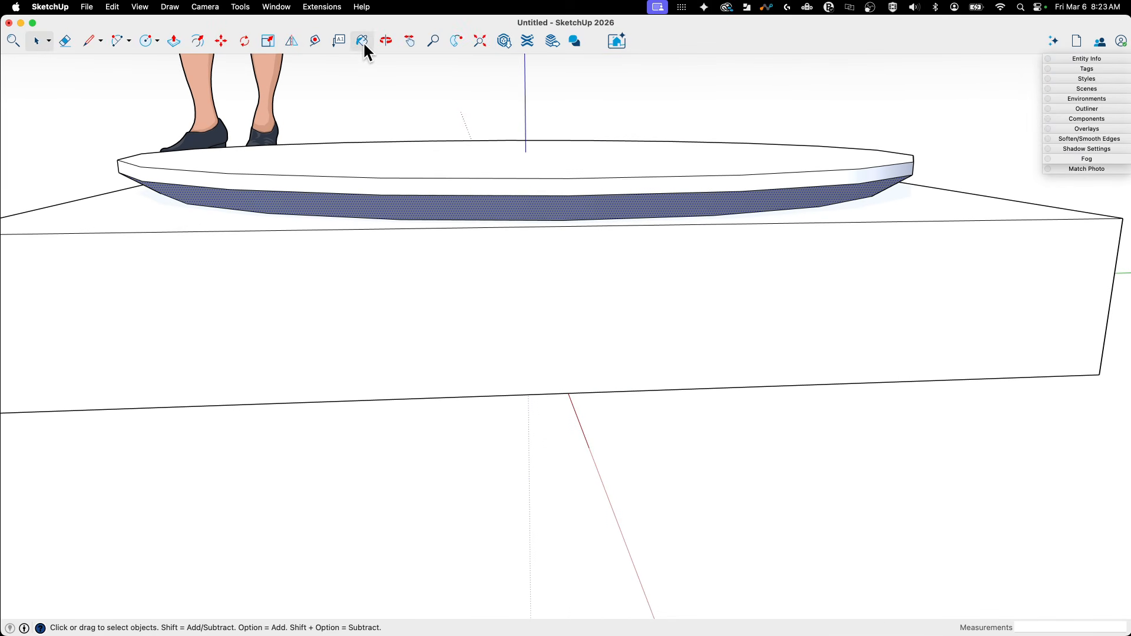
pyautogui.click(291, 40)
pyautogui.moveTo(555, 222); pyautogui.dragTo(195, 263, button='middle')
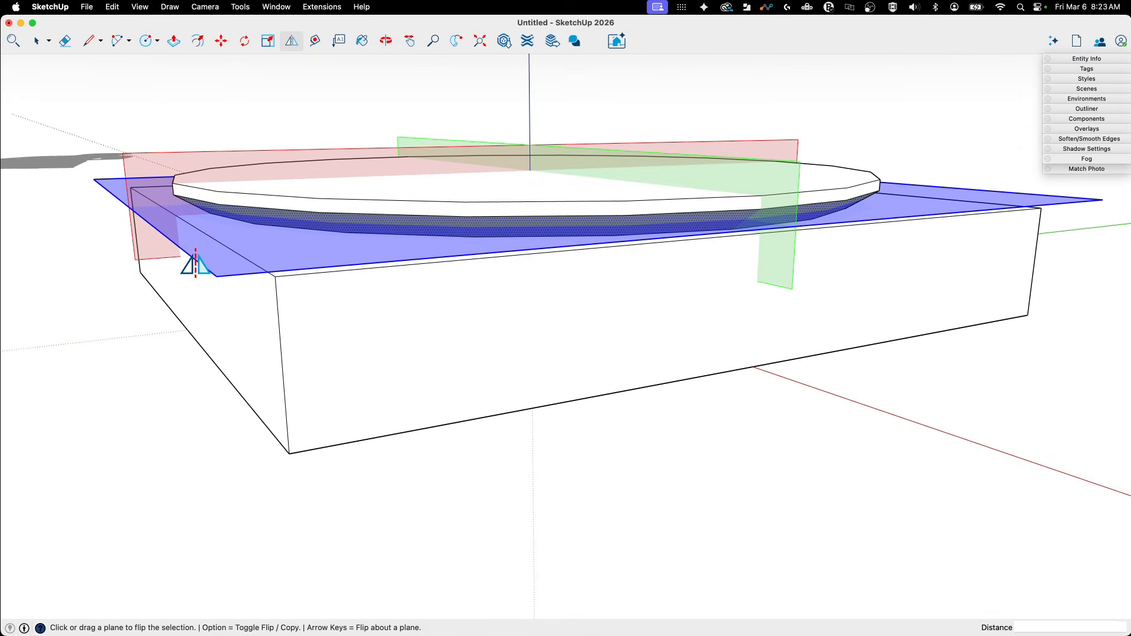
pyautogui.moveTo(196, 263); pyautogui.dragTo(129, 153)
pyautogui.press('alt')
pyautogui.press('Escape')
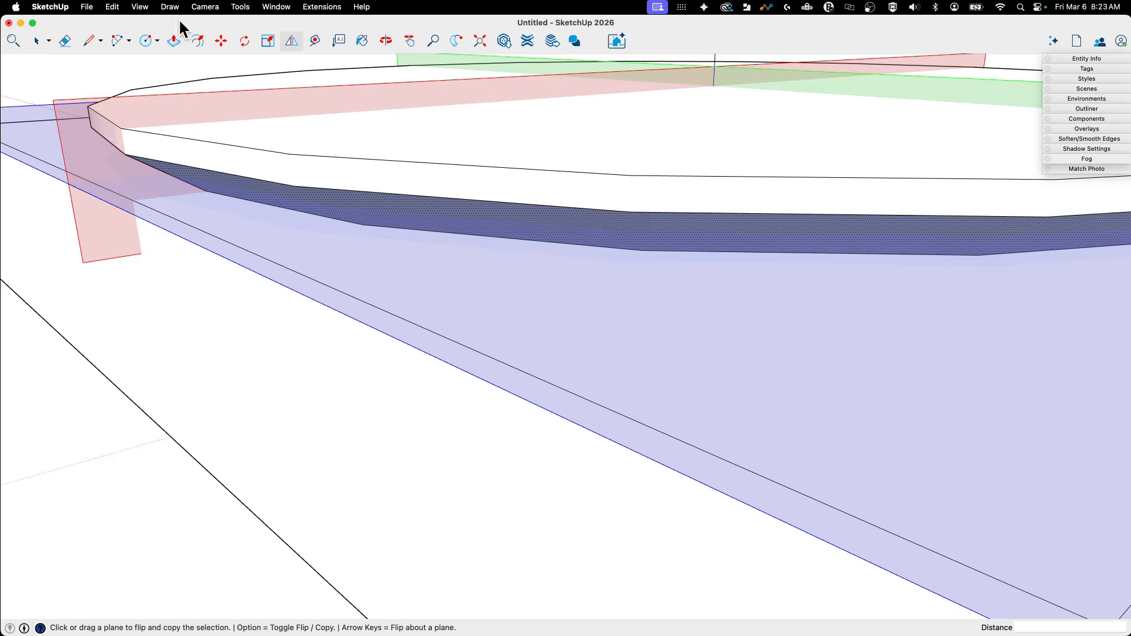
# - Turn on the display of hidden geometry to expose the individual facets of the flared band
pyautogui.click(139, 7)
pyautogui.click(164, 89)
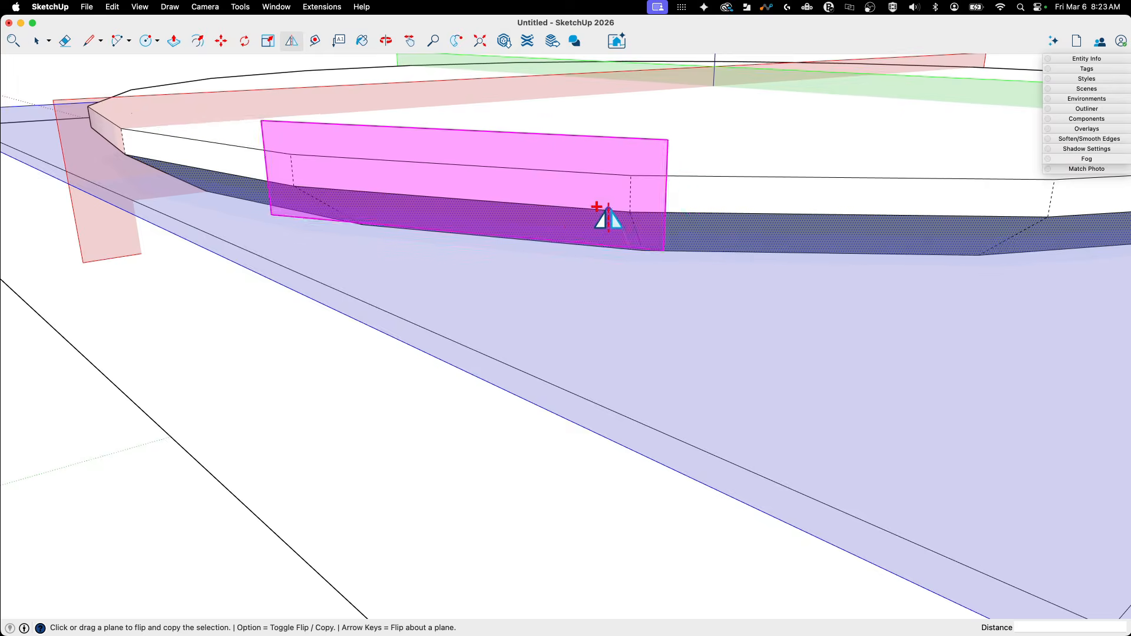
pyautogui.moveTo(321, 445); pyautogui.dragTo(407, 416, button='middle')
pyautogui.press('alt')
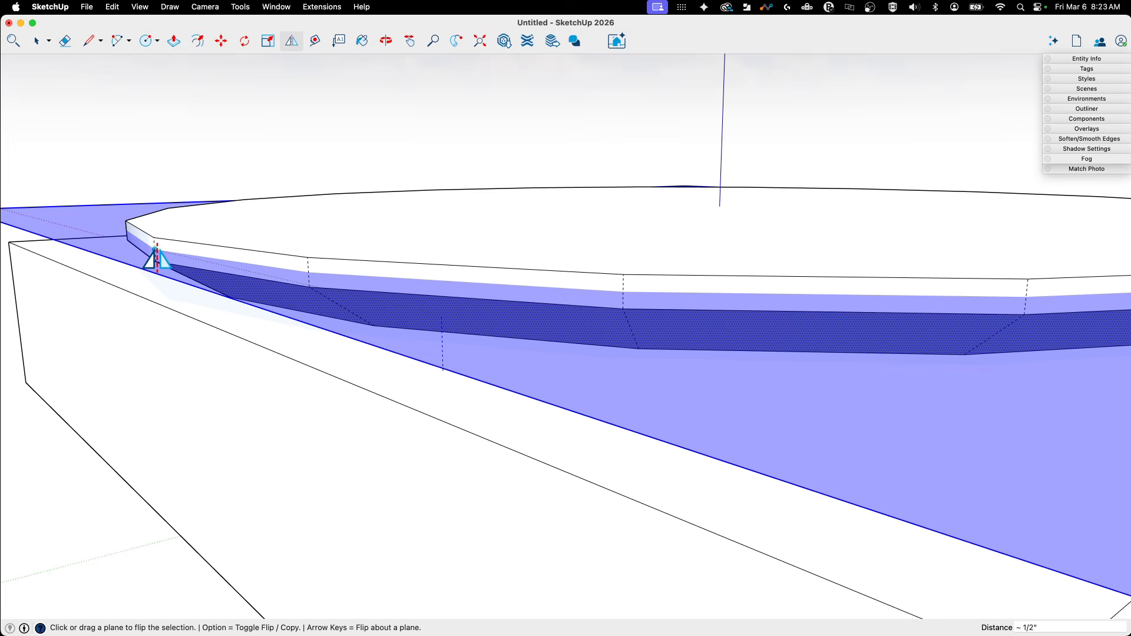
pyautogui.moveTo(156, 257); pyautogui.dragTo(157, 258)
pyautogui.press('space')
# - Reselect the flared band and mirror a copy of it above the rim with Flip, using the horizontal plane at the rim's mid-height
pyautogui.moveTo(310, 406); pyautogui.dragTo(381, 298, button='middle')
pyautogui.click(386, 309)
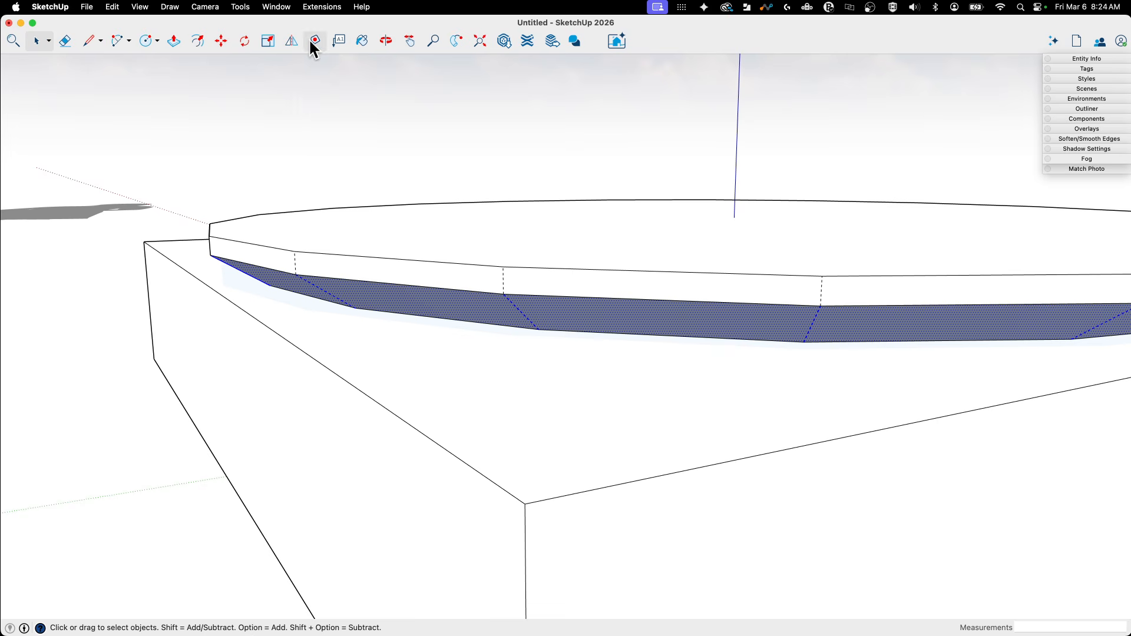
pyautogui.click(291, 40)
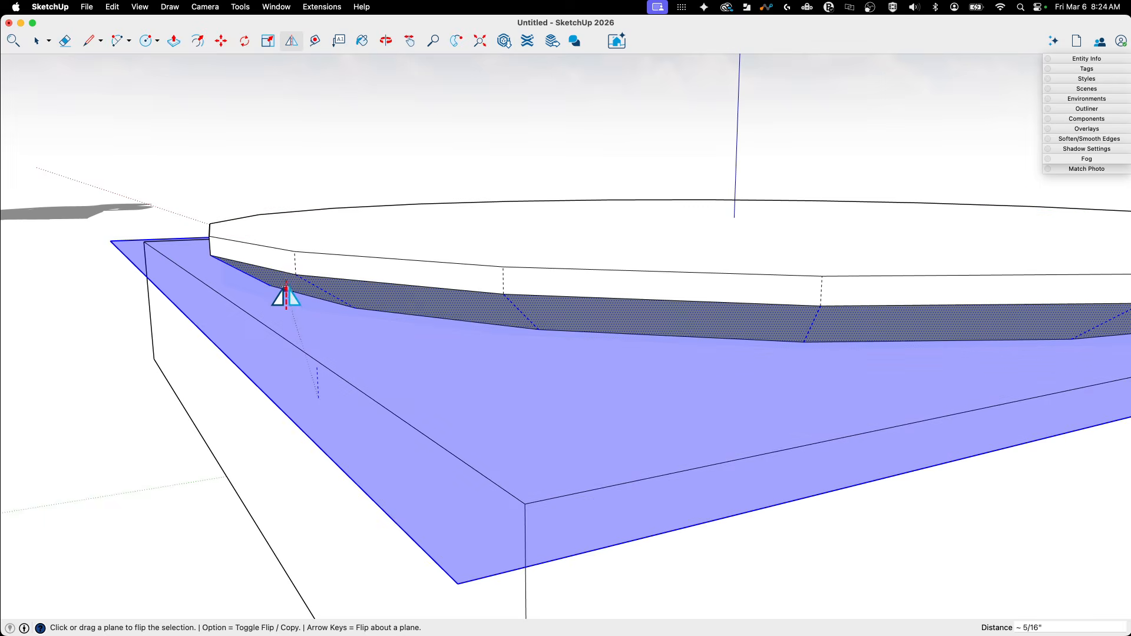
pyautogui.press('alt')
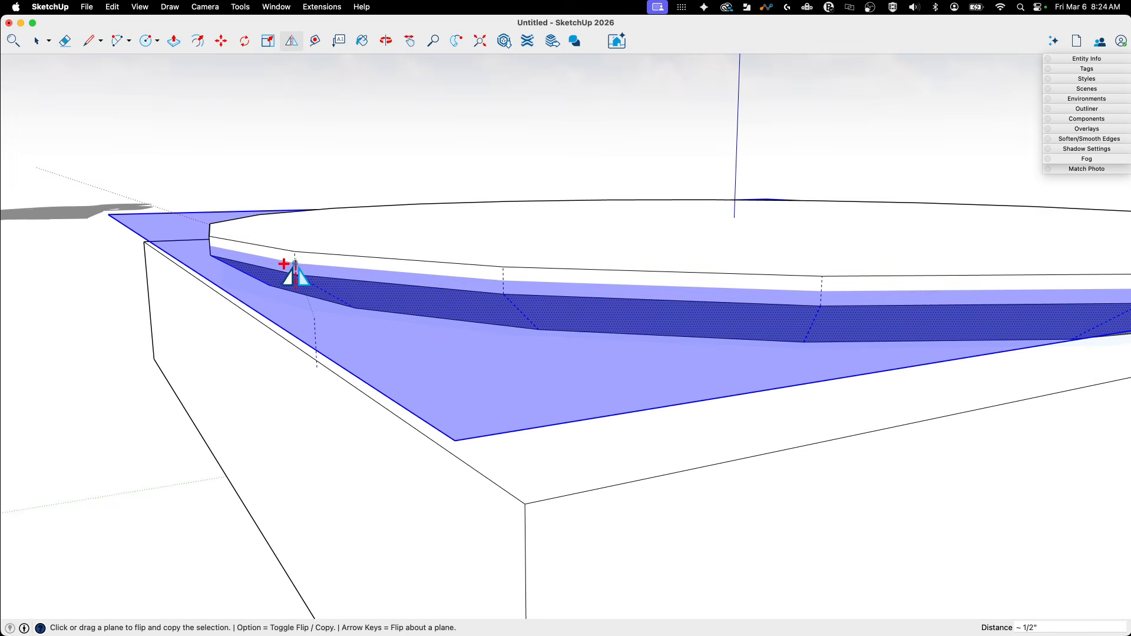
pyautogui.moveTo(295, 263); pyautogui.dragTo(296, 263)
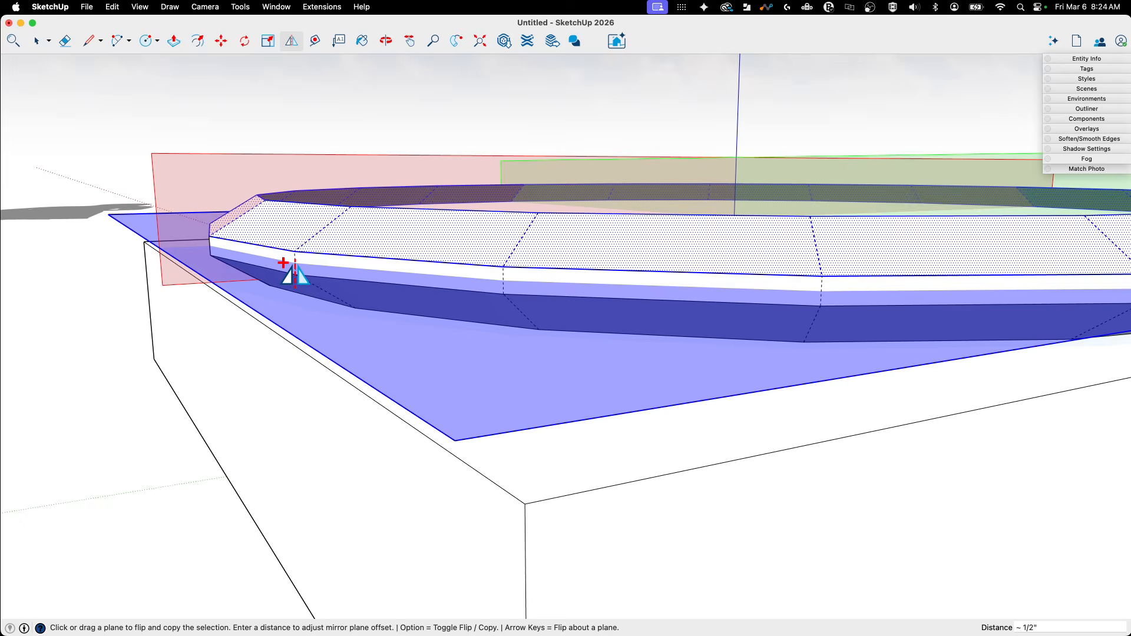
pyautogui.press('space')
pyautogui.moveTo(666, 451); pyautogui.dragTo(591, 383, button='middle')
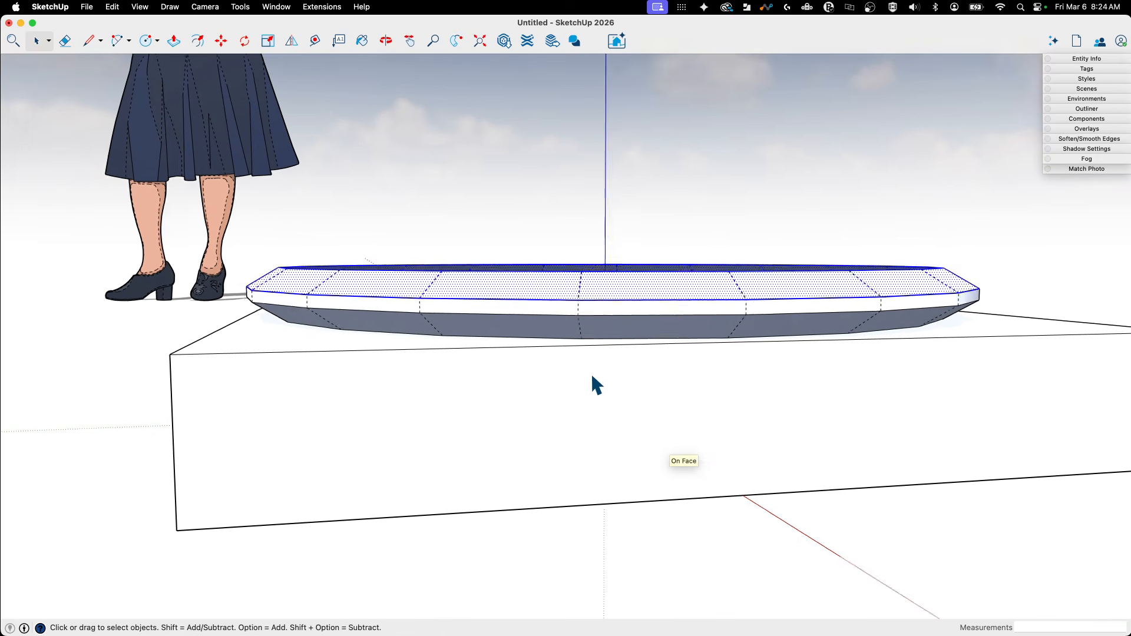
# - Delete the disc's flat face enclosed by the mirrored band
pyautogui.moveTo(390, 350); pyautogui.dragTo(528, 311, button='middle')
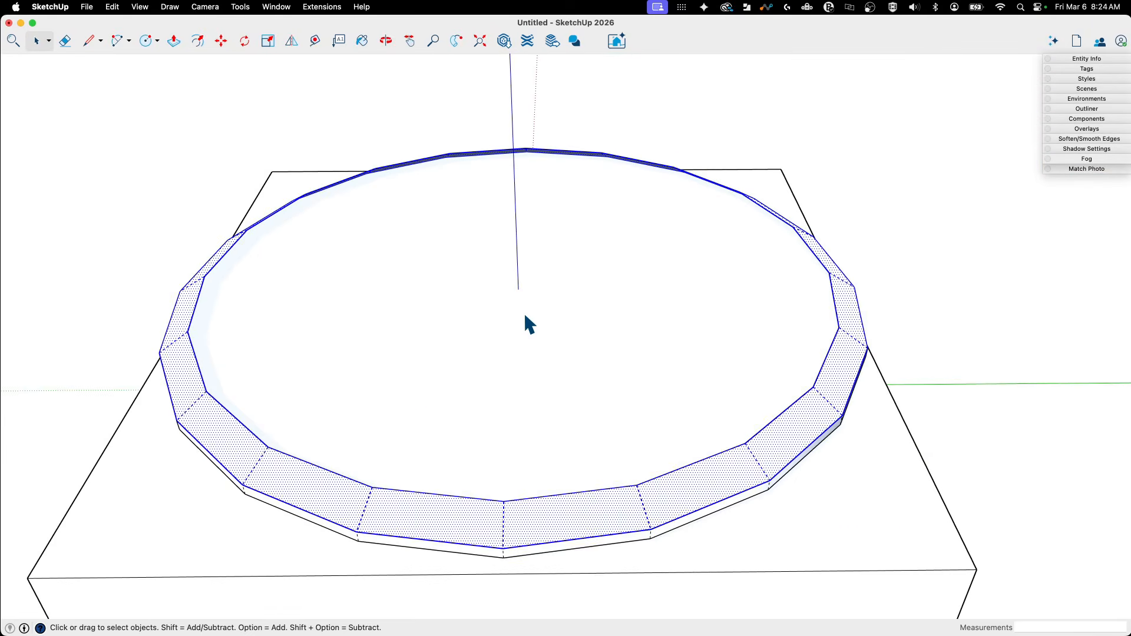
pyautogui.click(526, 322)
pyautogui.press('Delete')
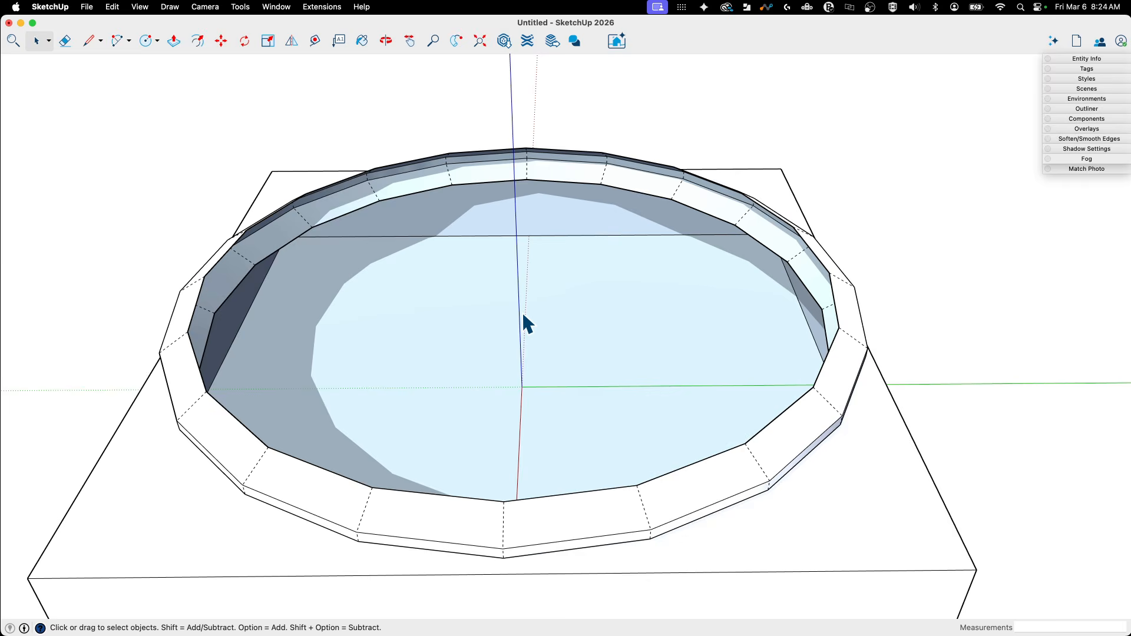
# - Trace one segment of the mirrored band's upper opening with the Line tool to close the disc with a new top face
pyautogui.press('l')
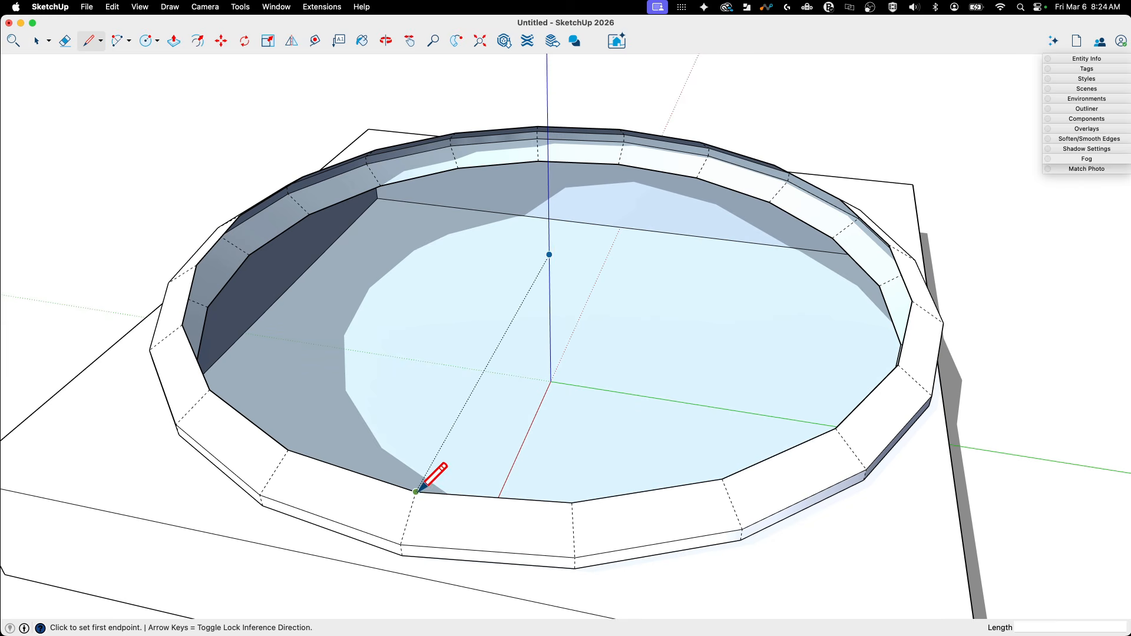
pyautogui.click(416, 492)
pyautogui.click(573, 502)
pyautogui.press('space')
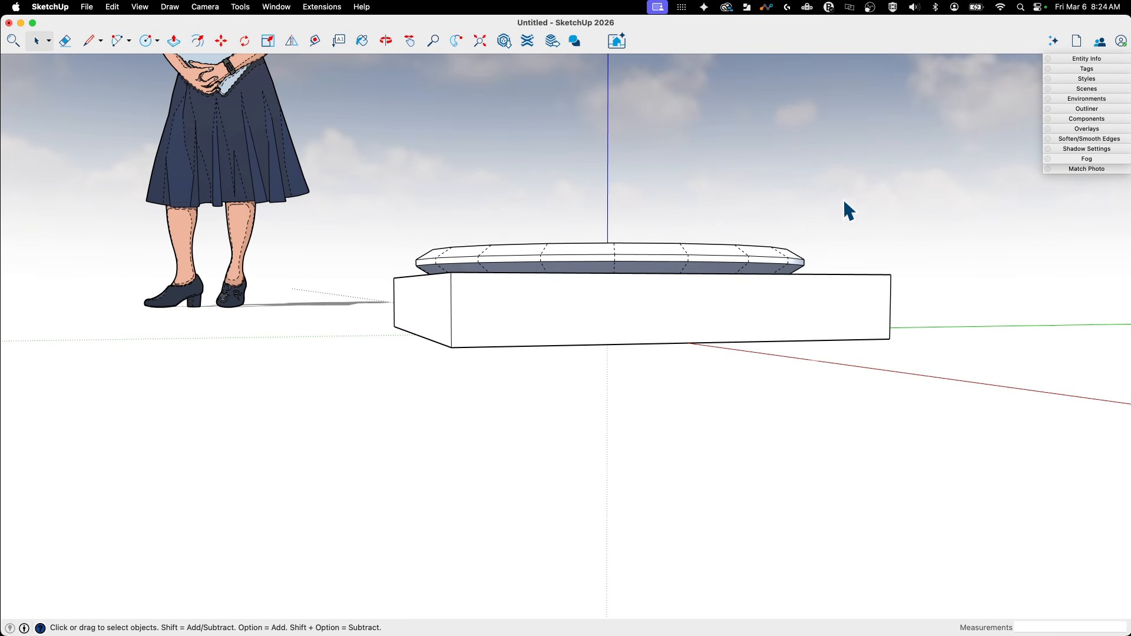
# - Select the whole disc above the slab and scale it slightly taller along the blue axis
pyautogui.moveTo(401, 267); pyautogui.dragTo(400, 272)
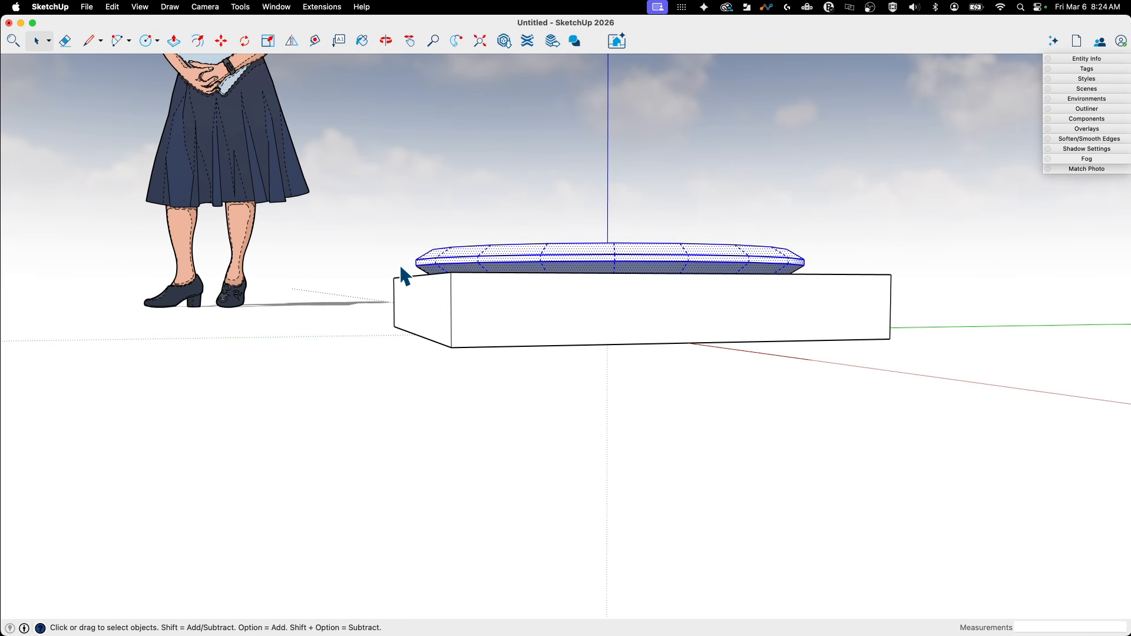
pyautogui.press('s')
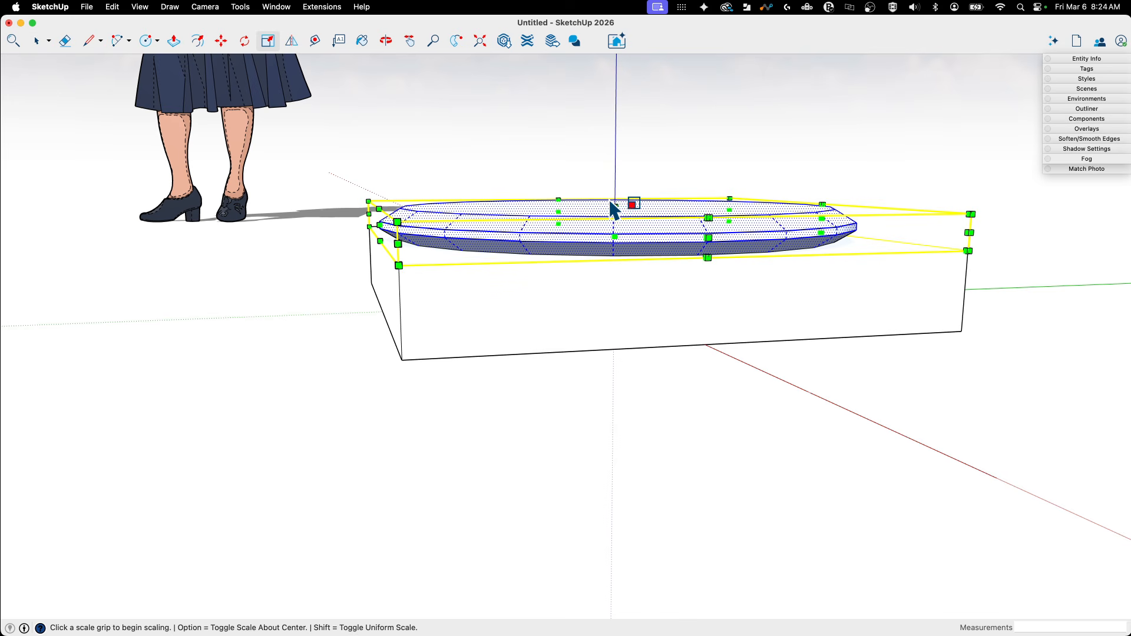
pyautogui.moveTo(616, 206); pyautogui.dragTo(615, 200)
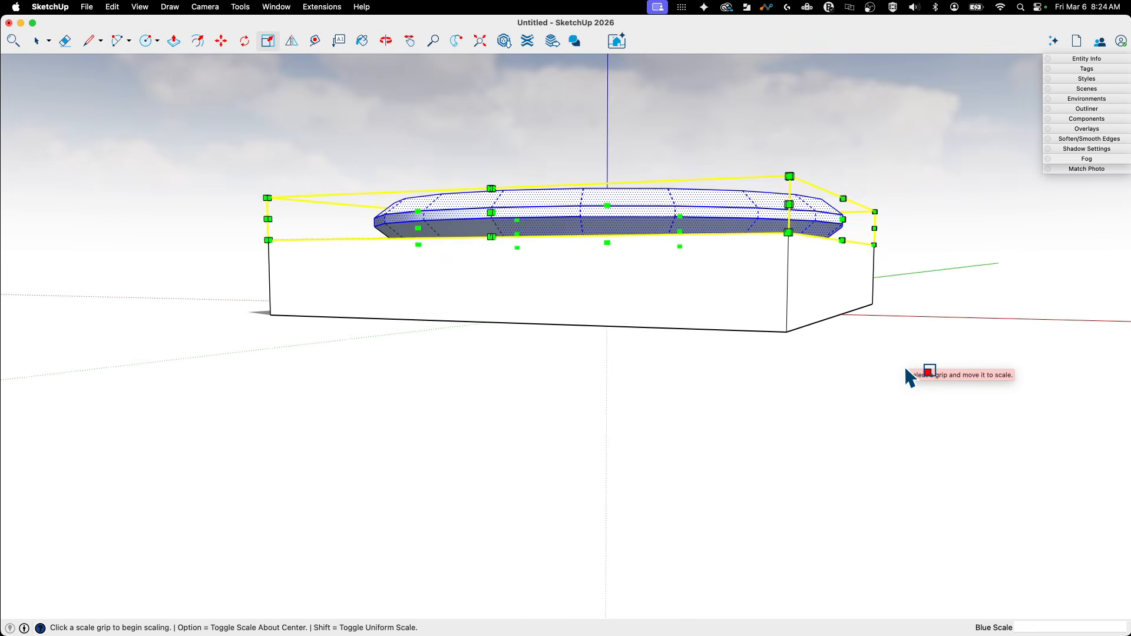
pyautogui.press('space')
pyautogui.click(909, 137)
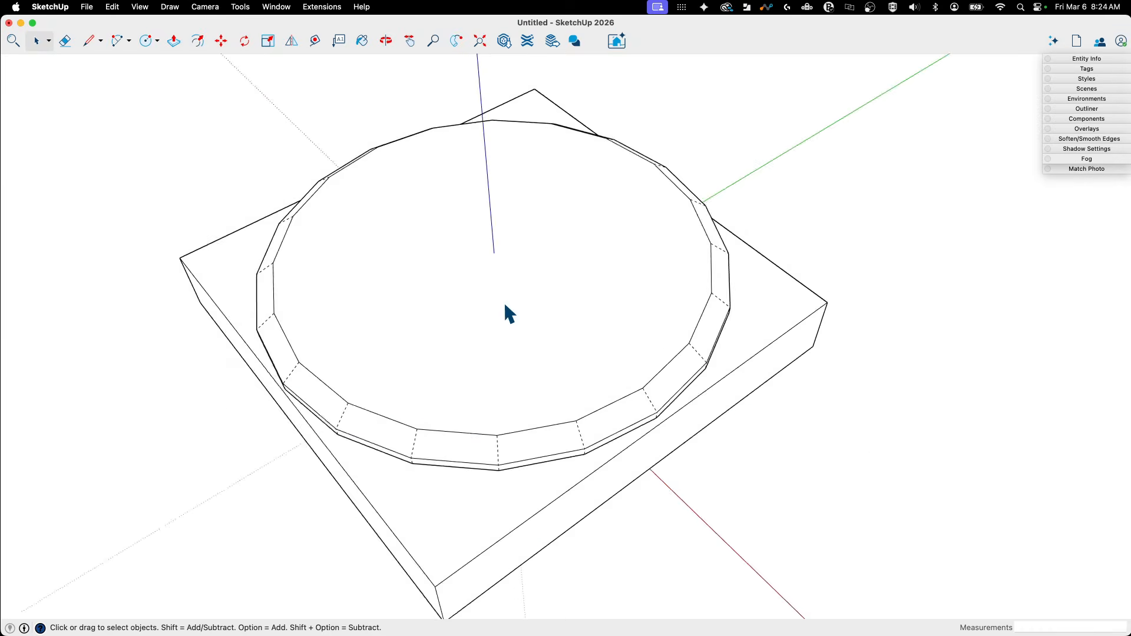
# - Turn off the display of hidden geometry and select the whole connected model
pyautogui.click(140, 8)
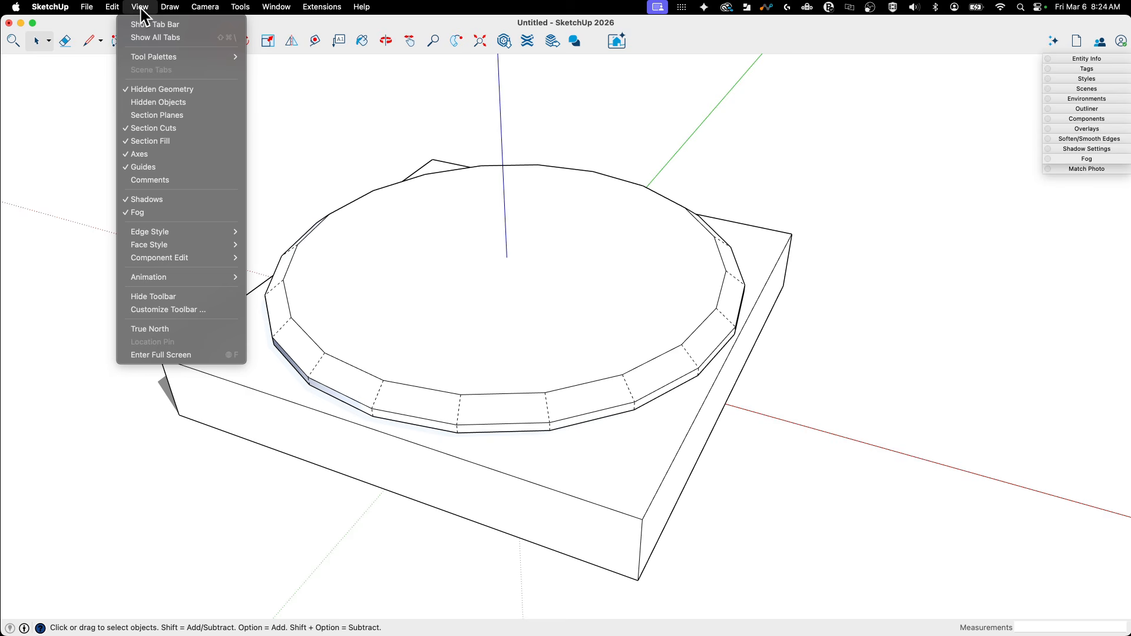
pyautogui.click(159, 88)
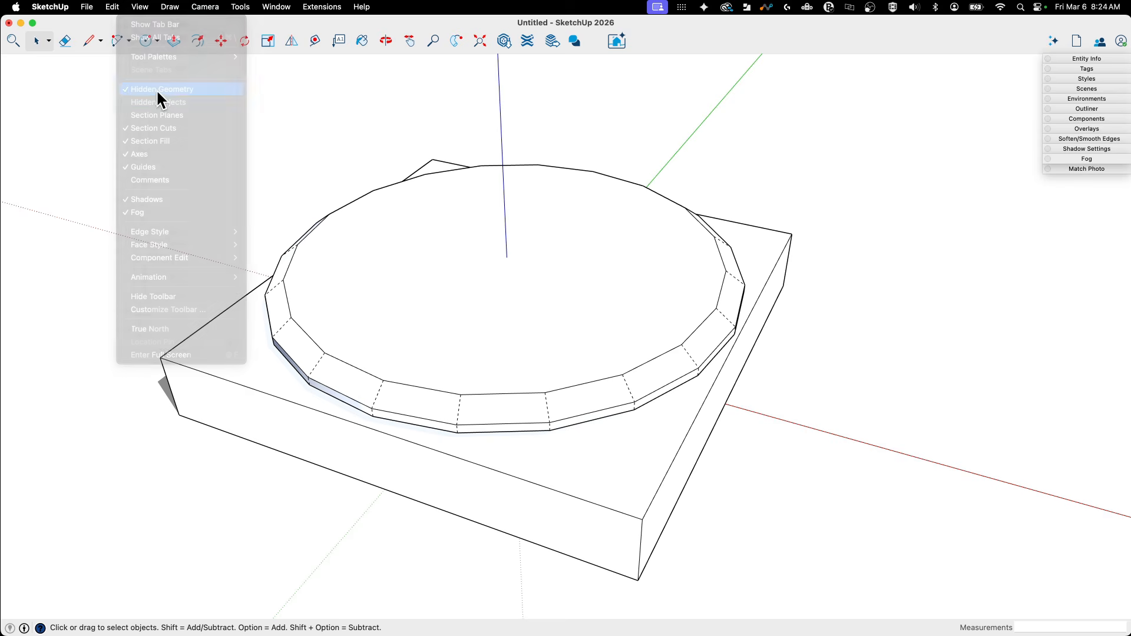
pyautogui.tripleClick(598, 372)
pyautogui.moveTo(605, 374); pyautogui.dragTo(948, 150, button='middle')
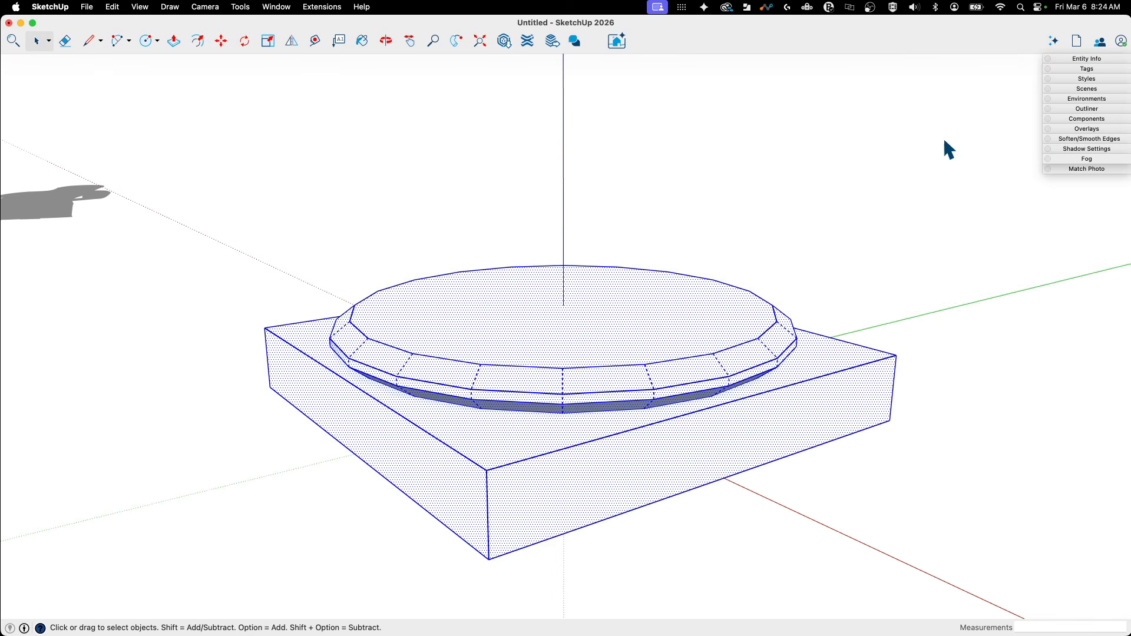
# - Soften the selected model's edges with Soften coplanar enabled and a 30-degree angle between normals
pyautogui.click(1088, 139)
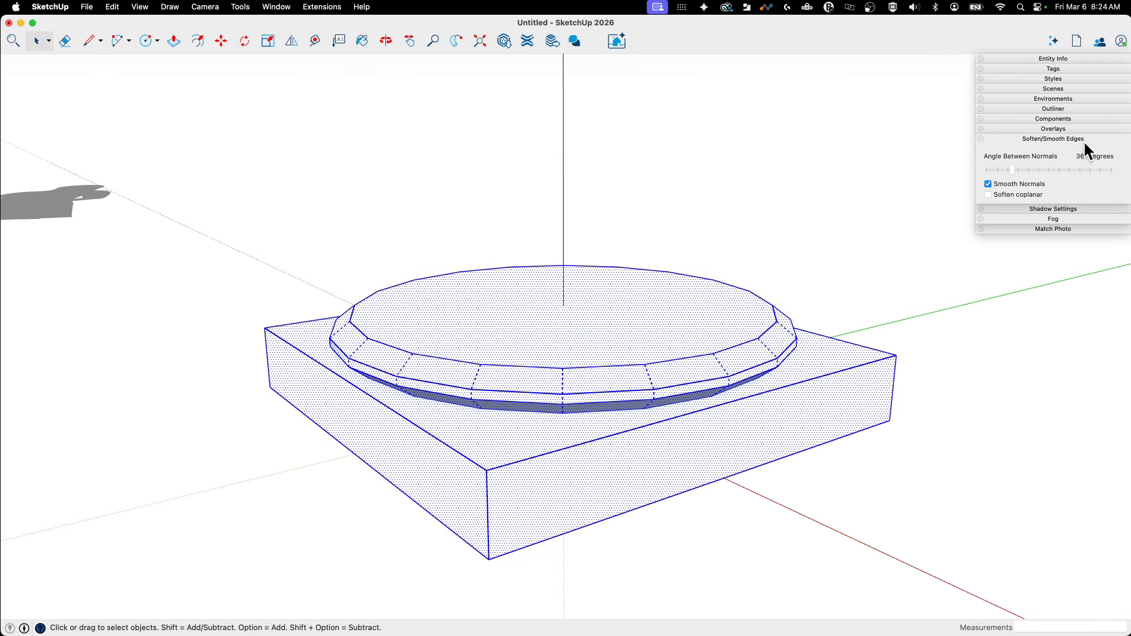
pyautogui.click(989, 194)
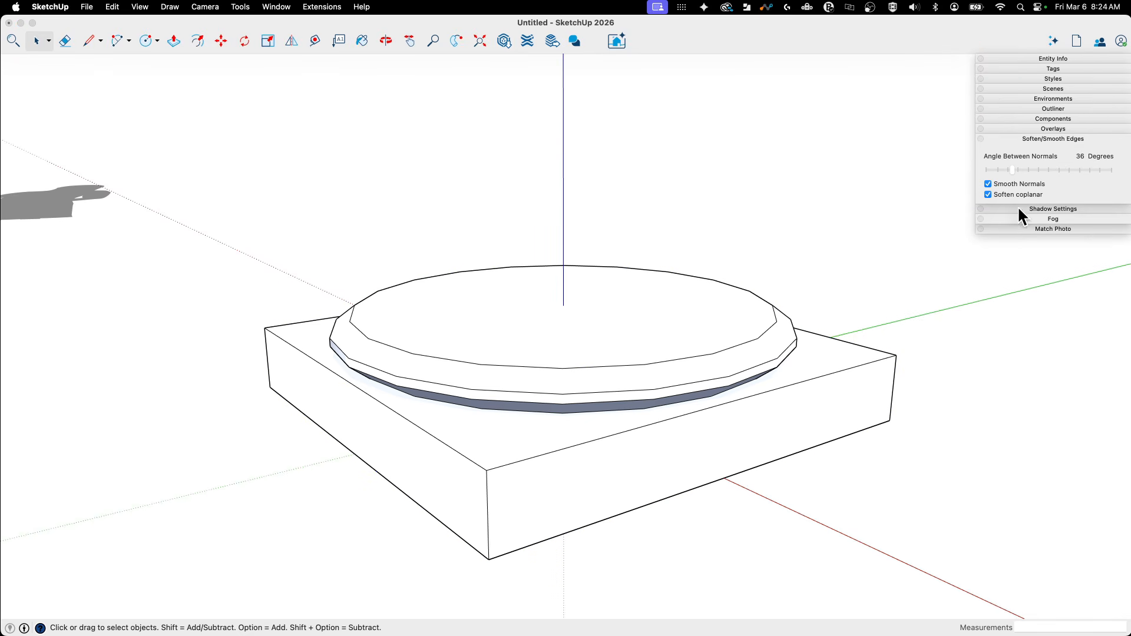
pyautogui.moveTo(1011, 169); pyautogui.dragTo(1030, 170)
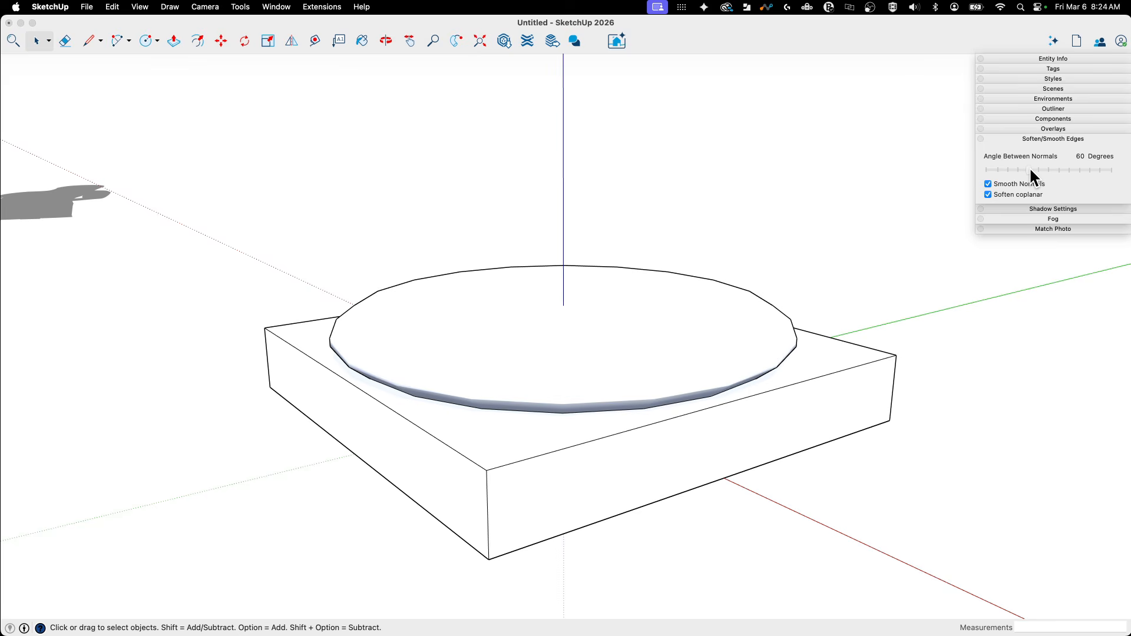
pyautogui.moveTo(966, 235); pyautogui.dragTo(1038, 164, button='middle')
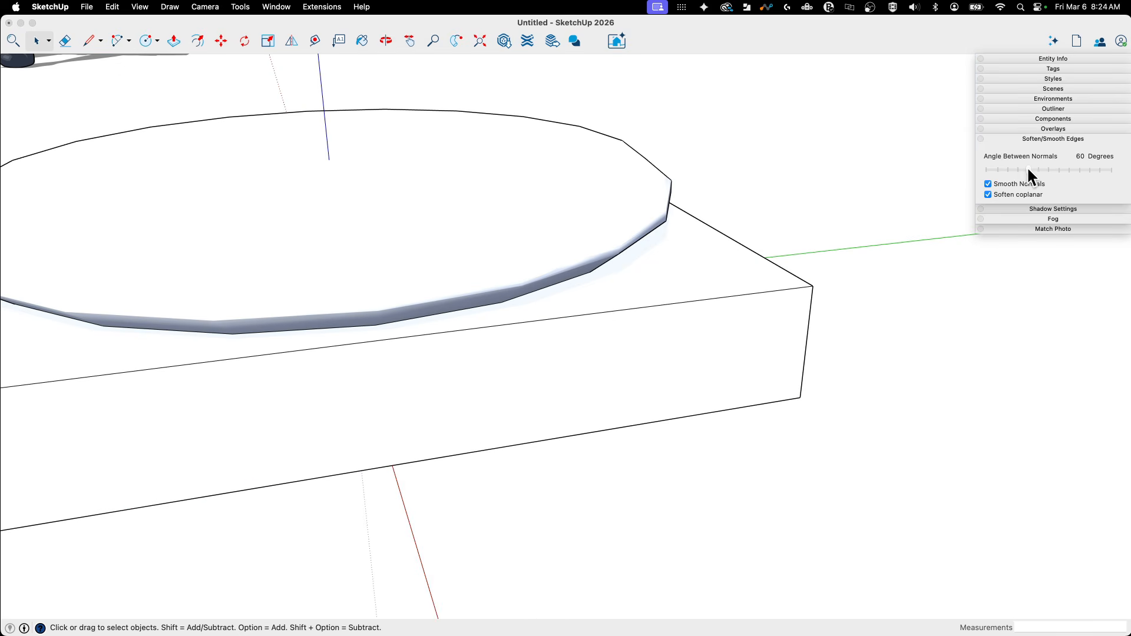
pyautogui.moveTo(1028, 169); pyautogui.dragTo(1008, 169)
pyautogui.moveTo(500, 286); pyautogui.dragTo(567, 111, button='middle')
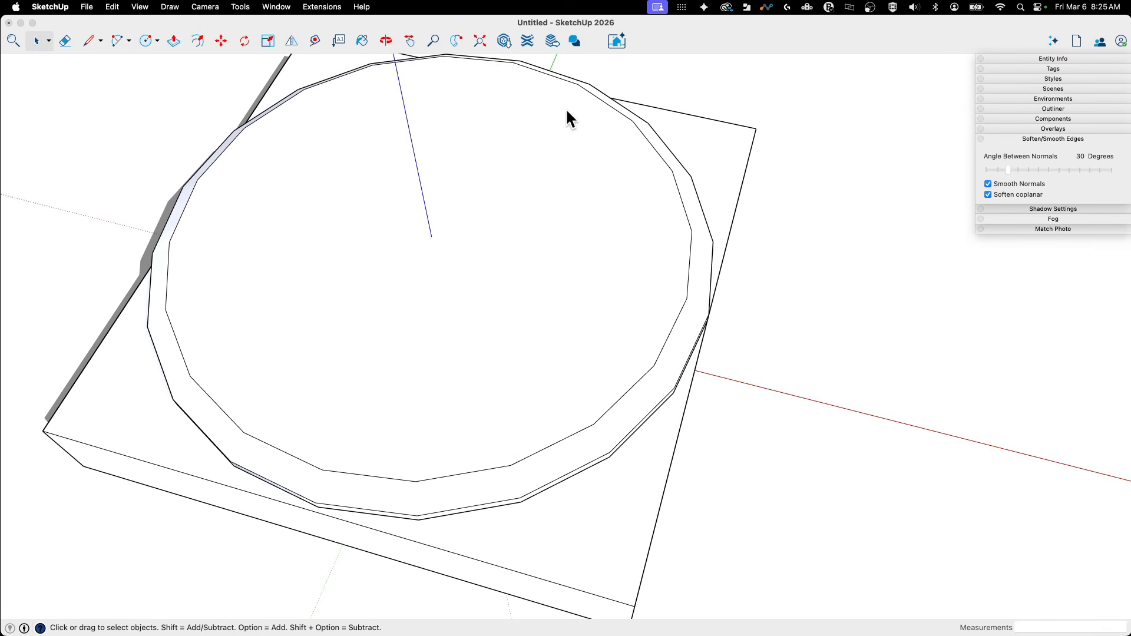
# - Select the circular edge around the disc's top face and show its entity info
pyautogui.tripleClick(624, 118)
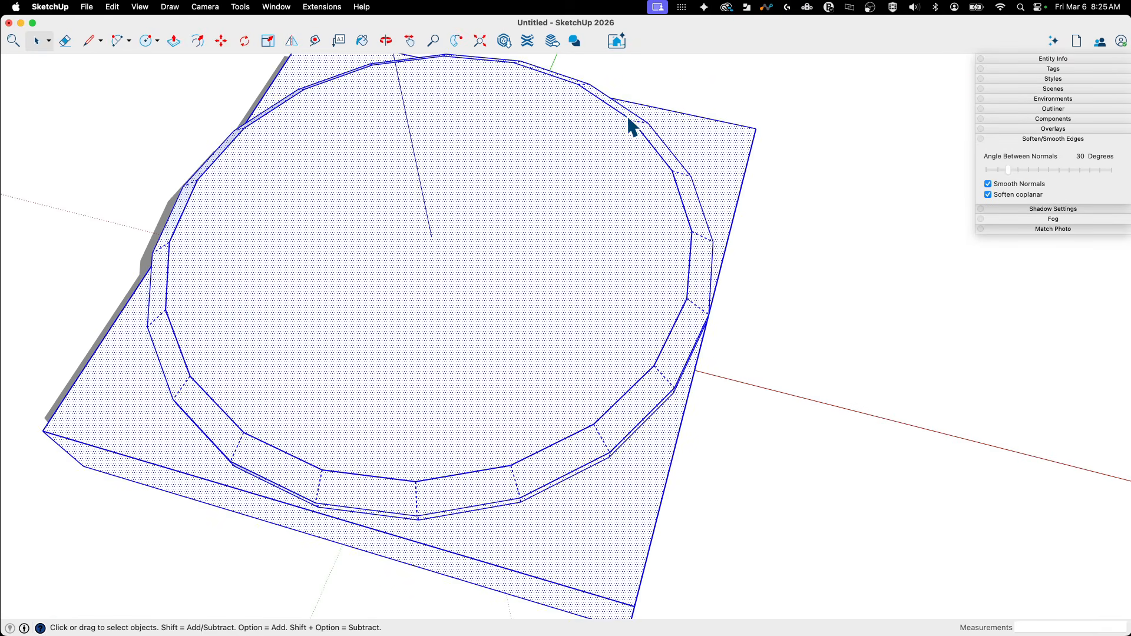
pyautogui.click(627, 122)
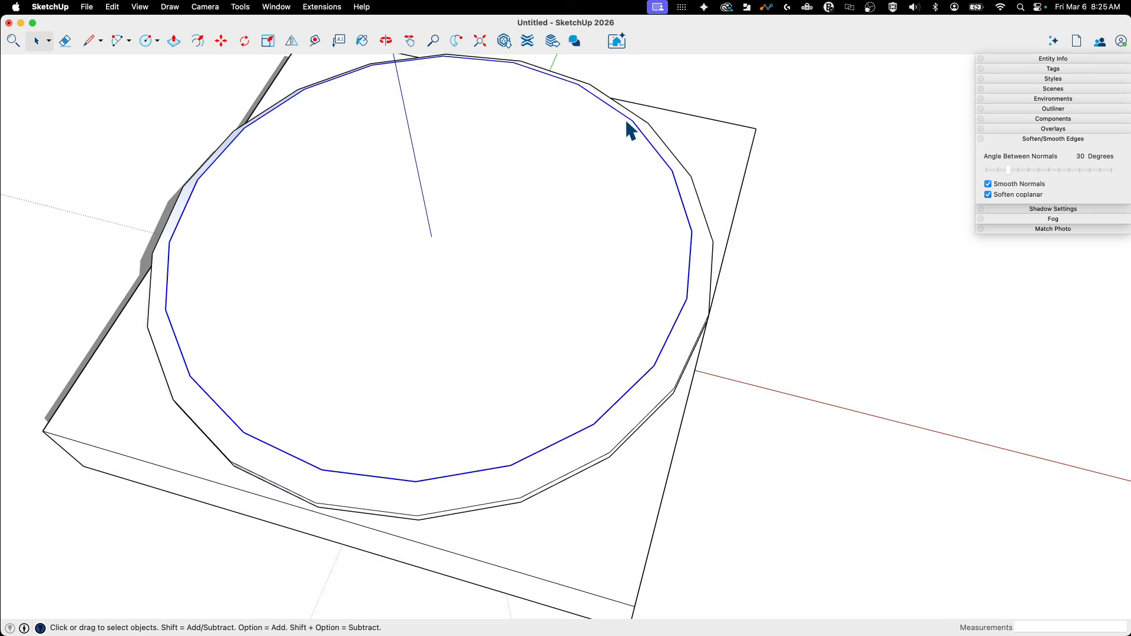
pyautogui.click(1041, 58)
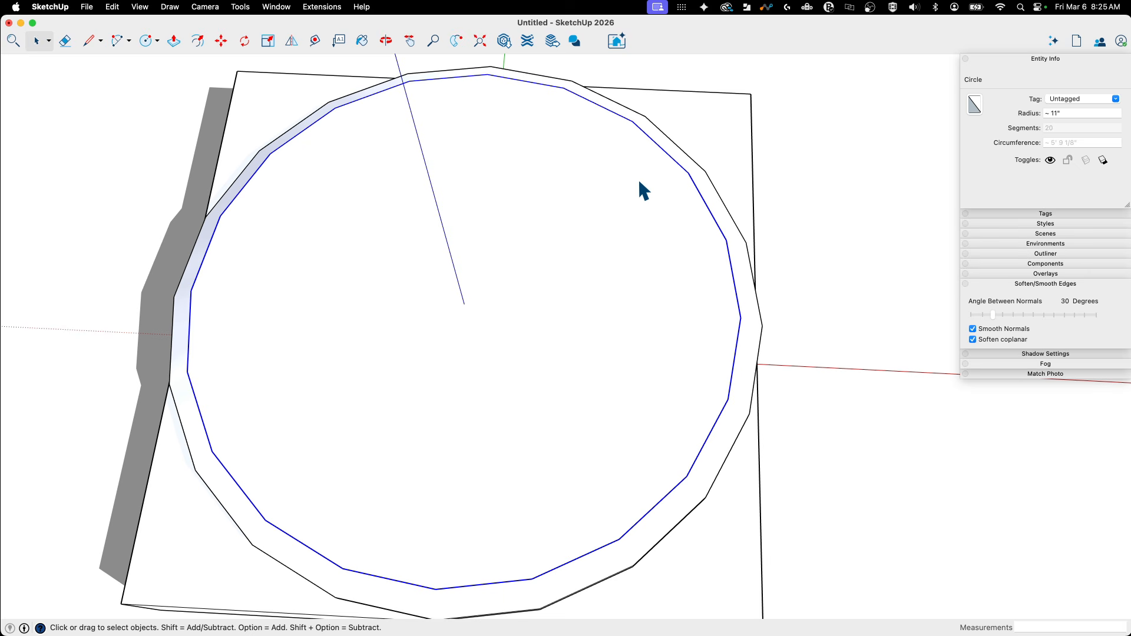
# - Offset the top face's circular edge inward by about 2 3/4"
pyautogui.press('f')
pyautogui.click(664, 154)
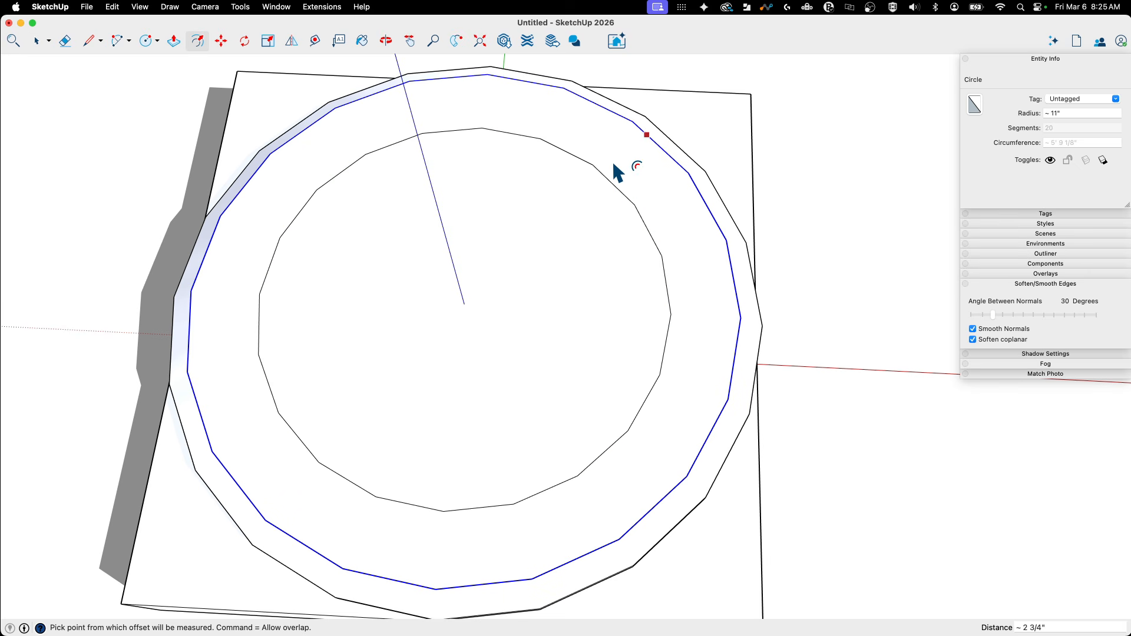
pyautogui.scroll(3, 615, 213)
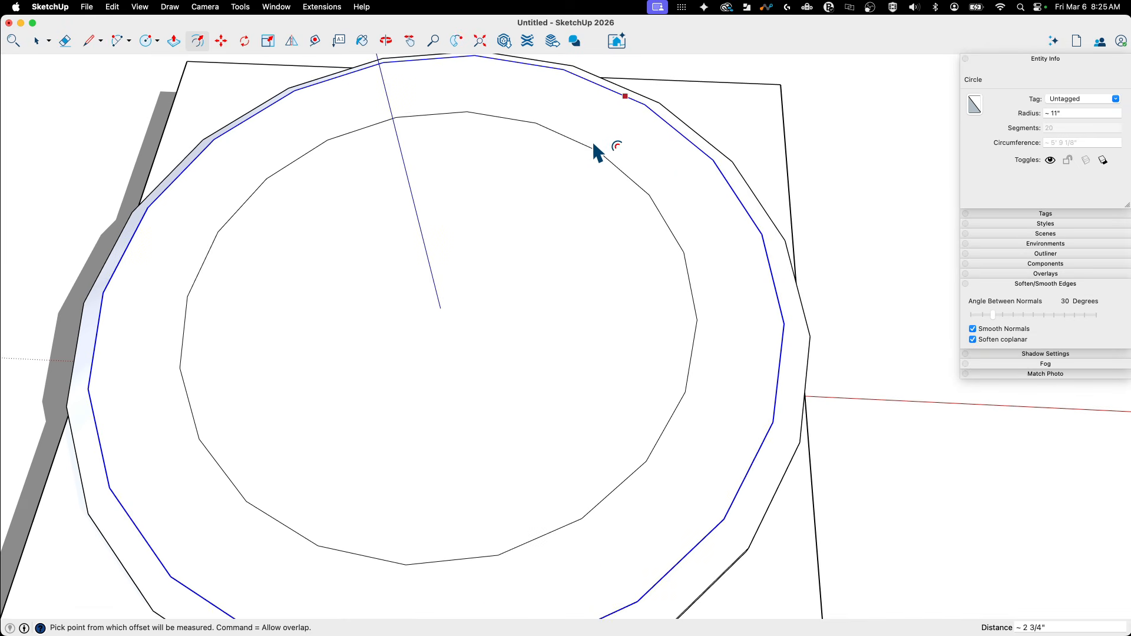
# - Draw a circle of about 1 5/16" radius centered on the midpoint of one offset-ring segment, reaching the segment's endpoint
pyautogui.click(616, 189)
pyautogui.press('c')
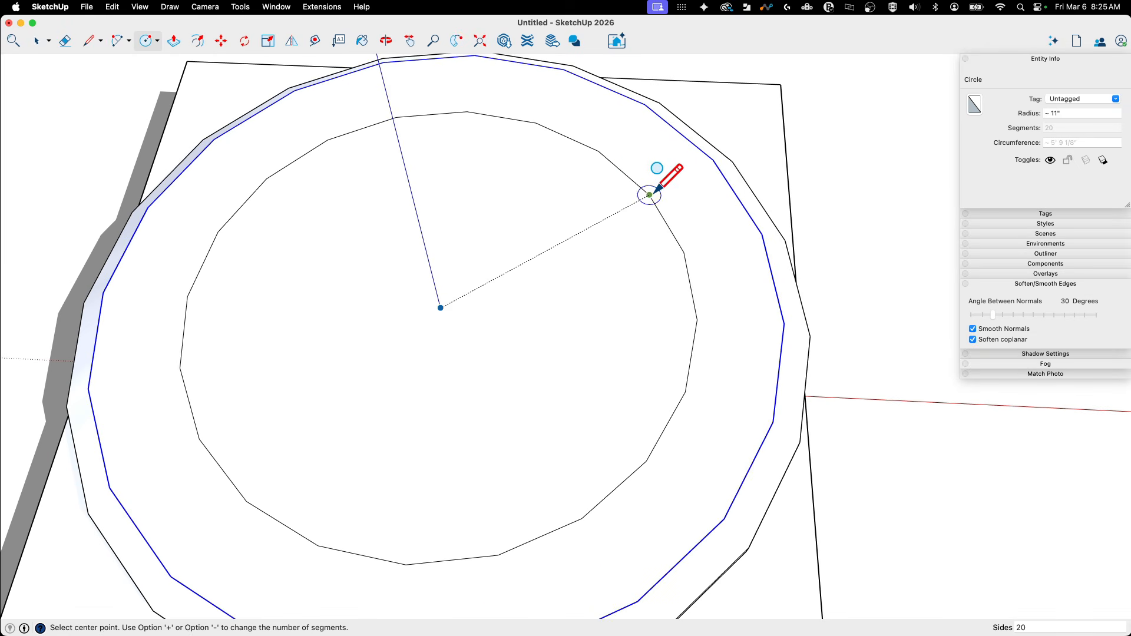
pyautogui.click(600, 148)
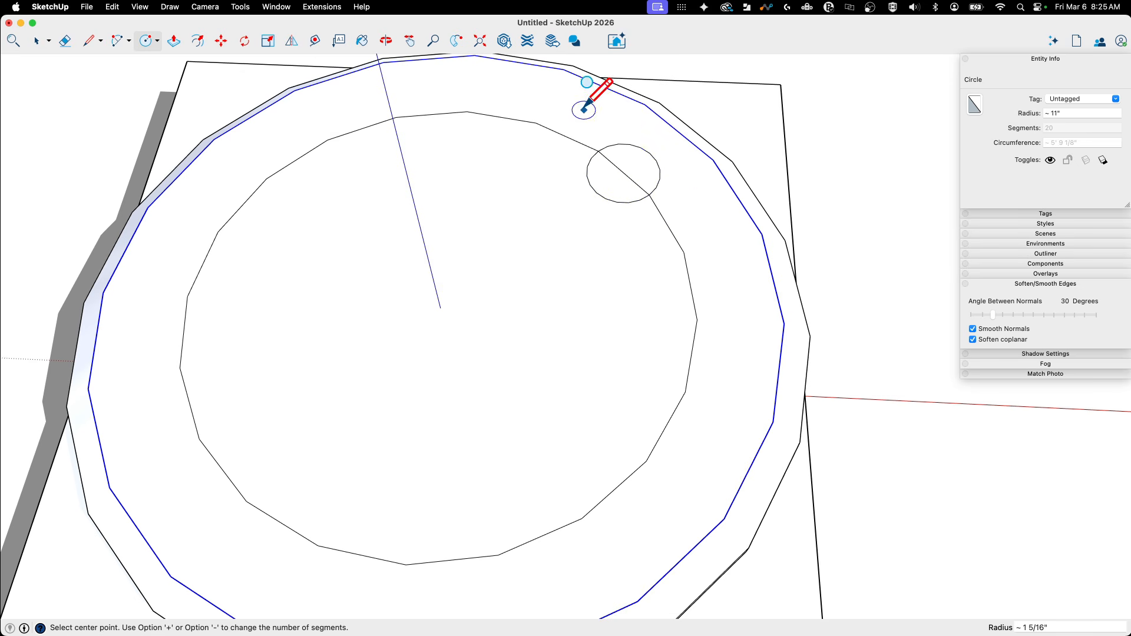
# - Erase the part of the small circle outside the offset ring, including the leftover edge stub, leaving a half-circle inside
pyautogui.press('e')
pyautogui.click(635, 147)
pyautogui.press('space')
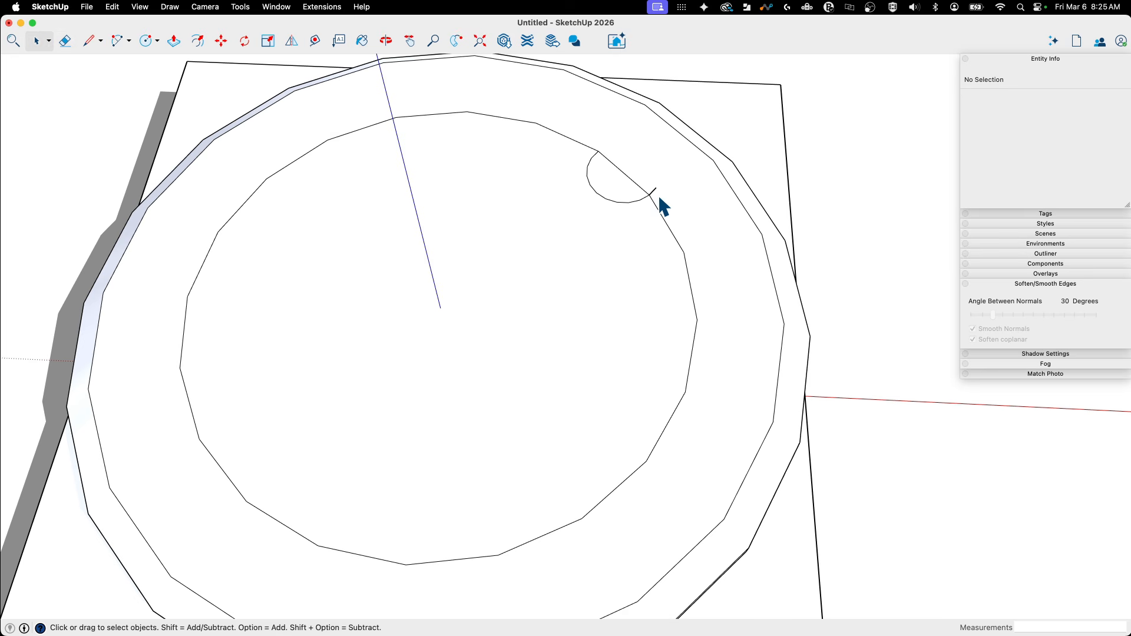
pyautogui.press('e')
pyautogui.click(654, 191)
pyautogui.press('space')
# - Rotate-copy the half-circle face by 18° about the disc's center and repeat it 19x around the offset ring
pyautogui.click(614, 186)
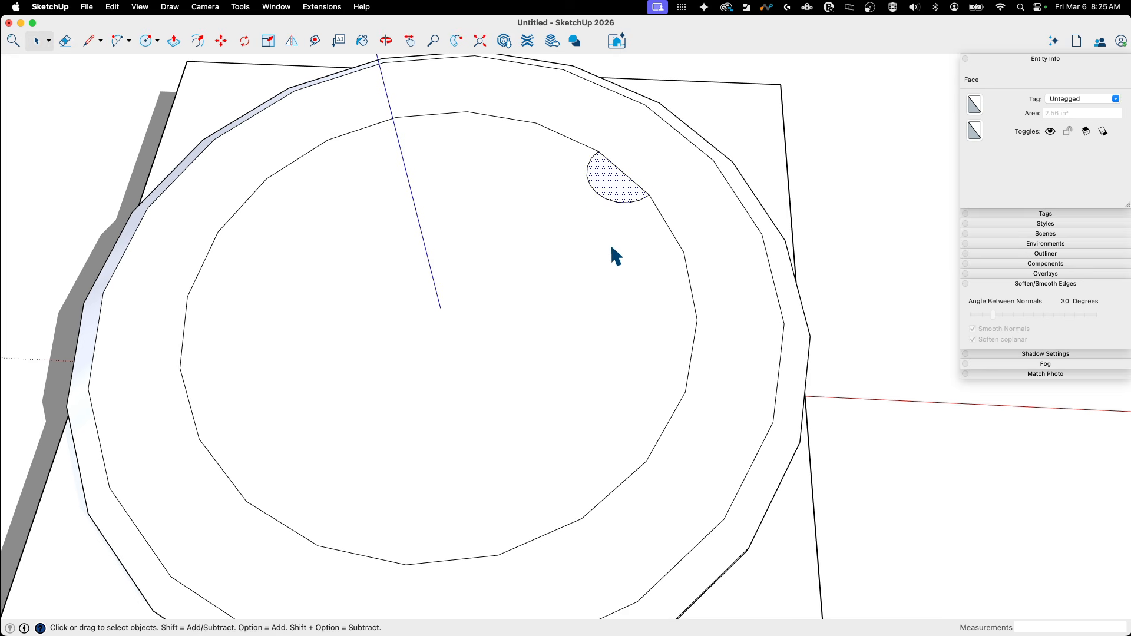
pyautogui.press('q')
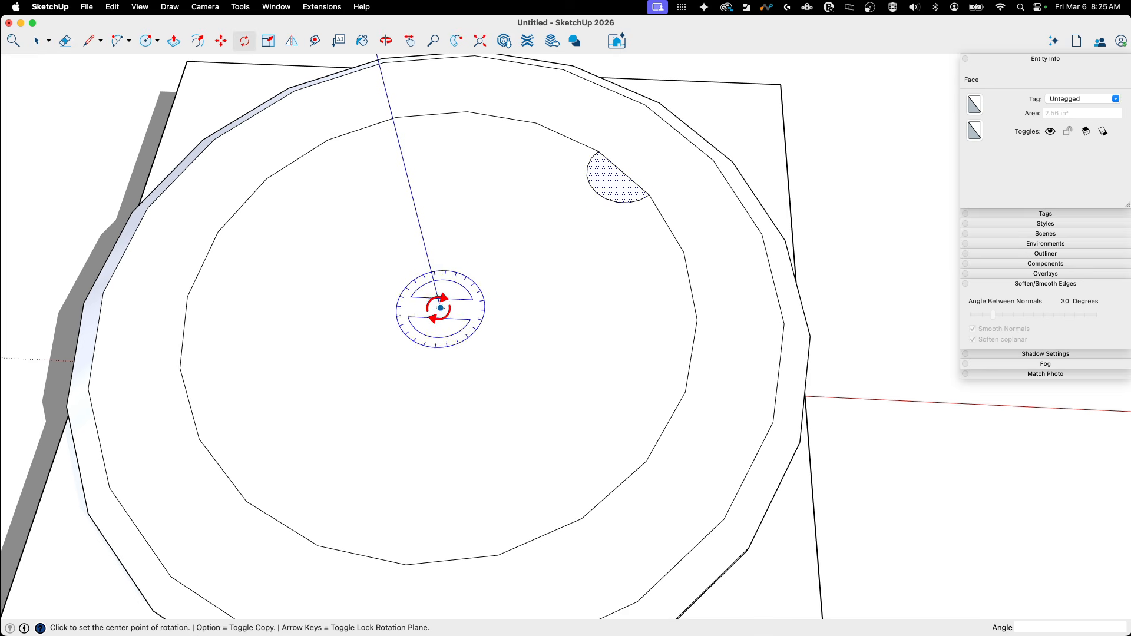
pyautogui.click(440, 307)
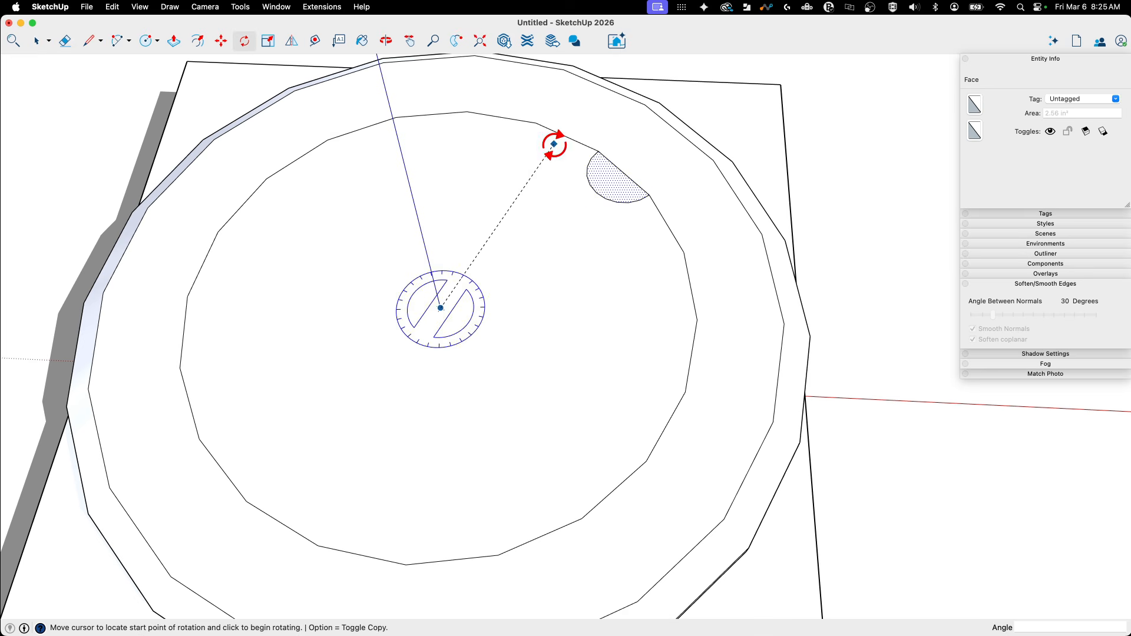
pyautogui.click(599, 151)
pyautogui.press('alt')
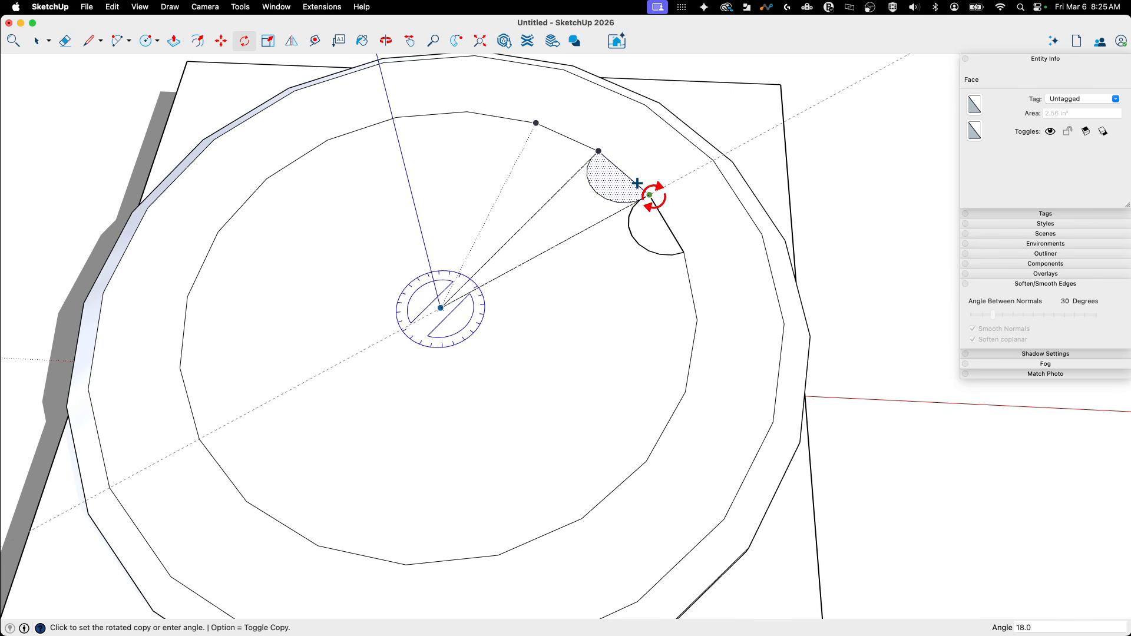
pyautogui.click(650, 196)
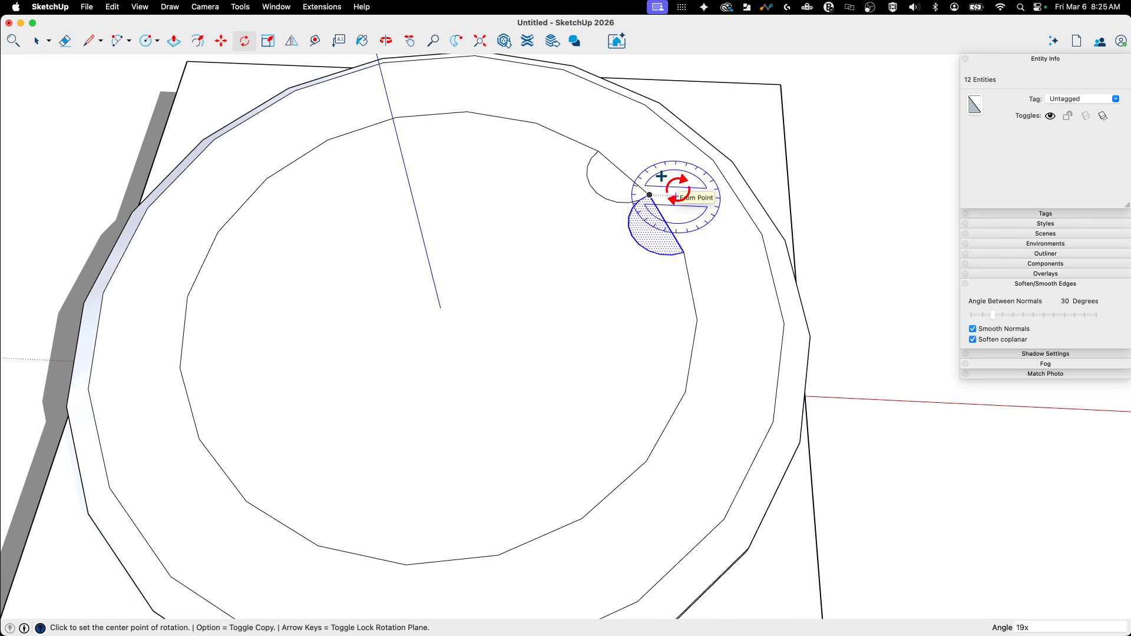
pyautogui.press('Return')
# - Erase the straight ring segments and edge stubs outside the first several half-circles so the arcs meet in points
pyautogui.press('e')
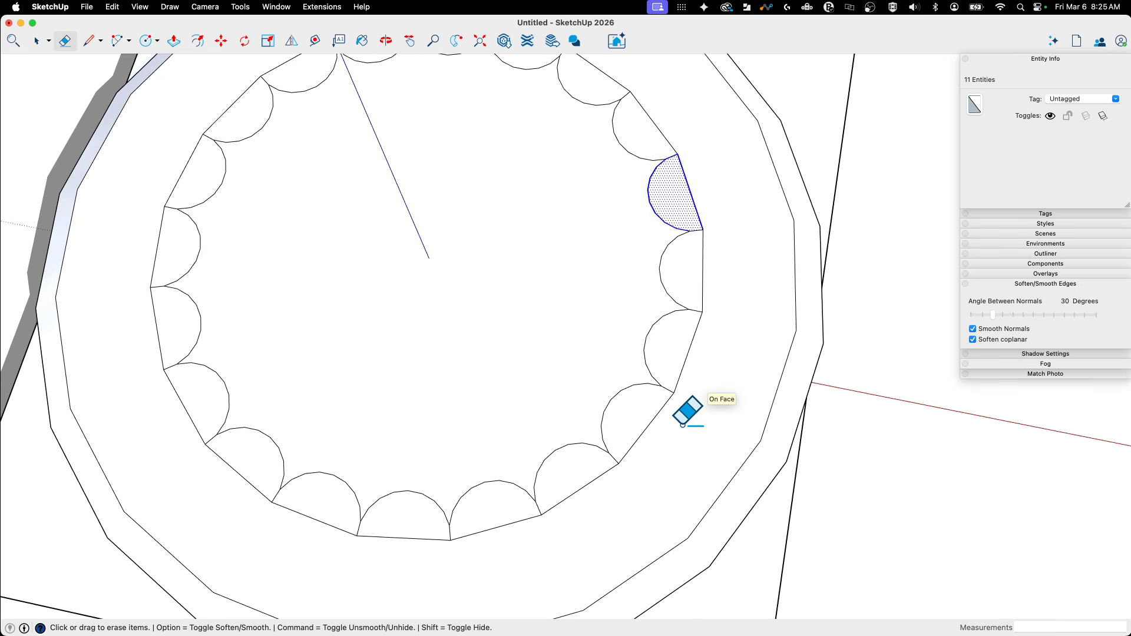
pyautogui.scroll(10, 642, 433)
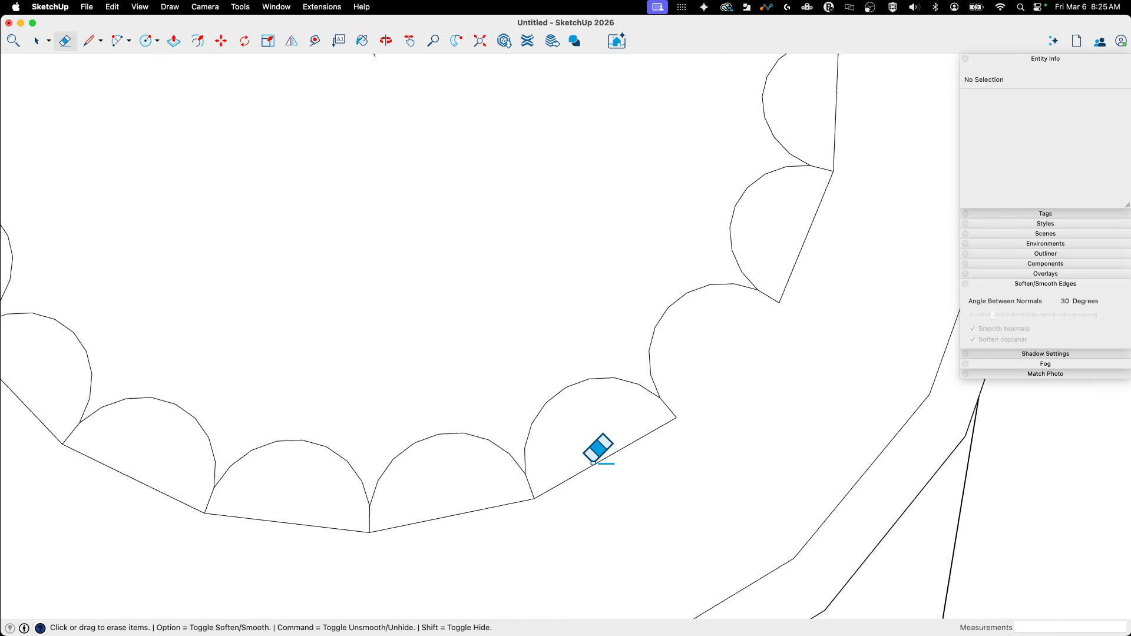
pyautogui.moveTo(563, 323); pyautogui.dragTo(552, 381)
pyautogui.moveTo(682, 313); pyautogui.dragTo(665, 313)
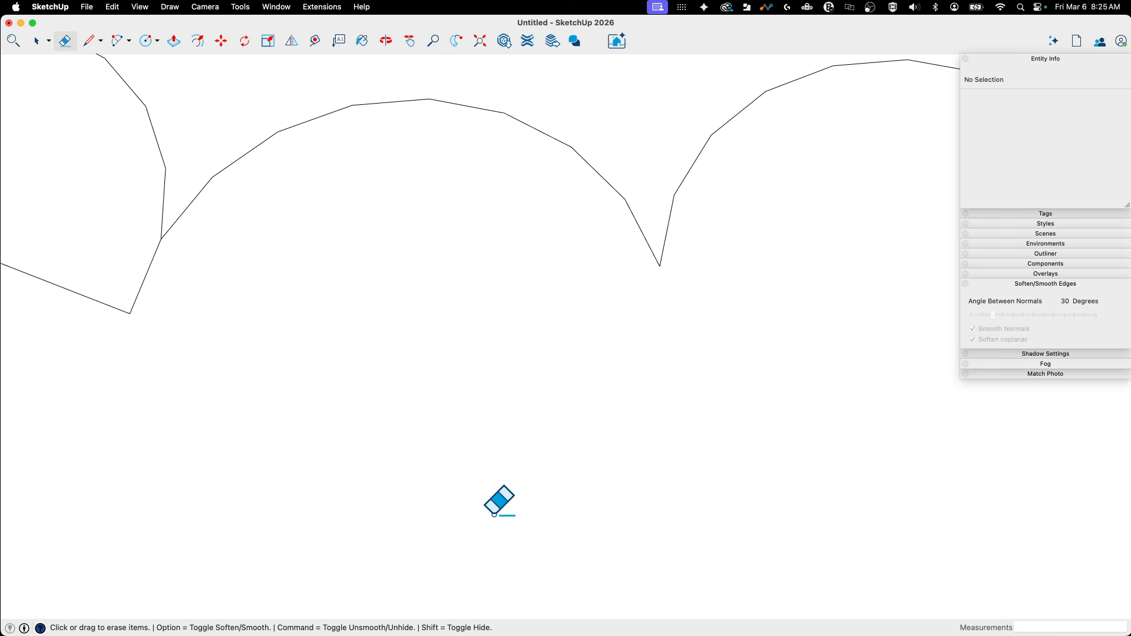
pyautogui.scroll(-8, 494, 519)
pyautogui.scroll(5, 640, 402)
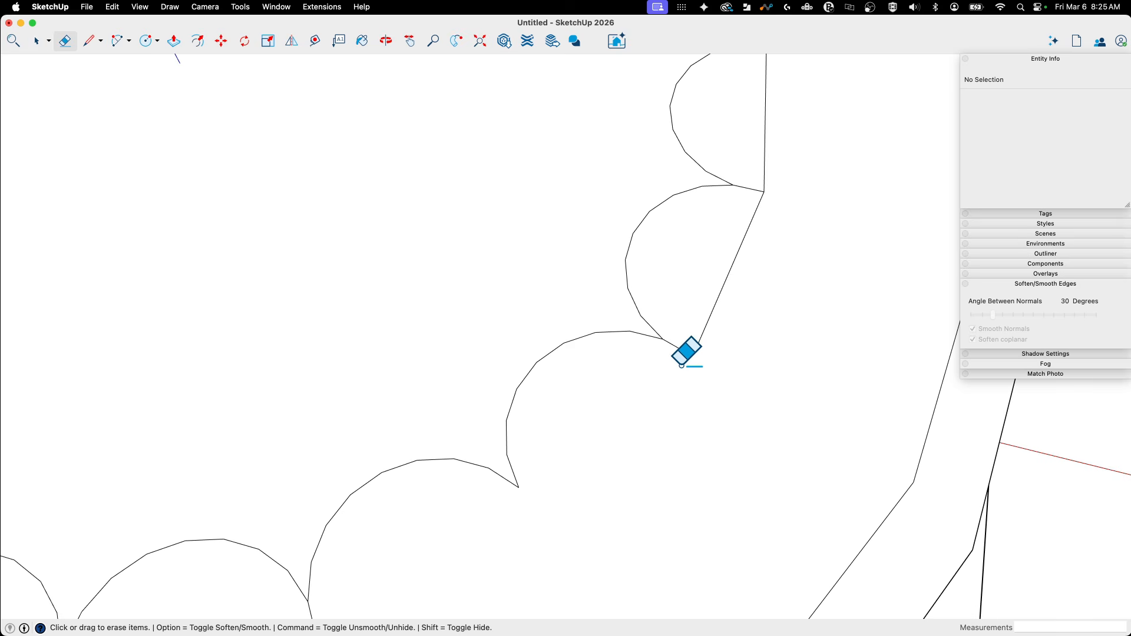
pyautogui.moveTo(683, 365)
pyautogui.mouseDown()
pyautogui.moveTo(788, 141)
pyautogui.moveTo(741, 228)
pyautogui.mouseUp()
pyautogui.scroll(-10, 678, 331)
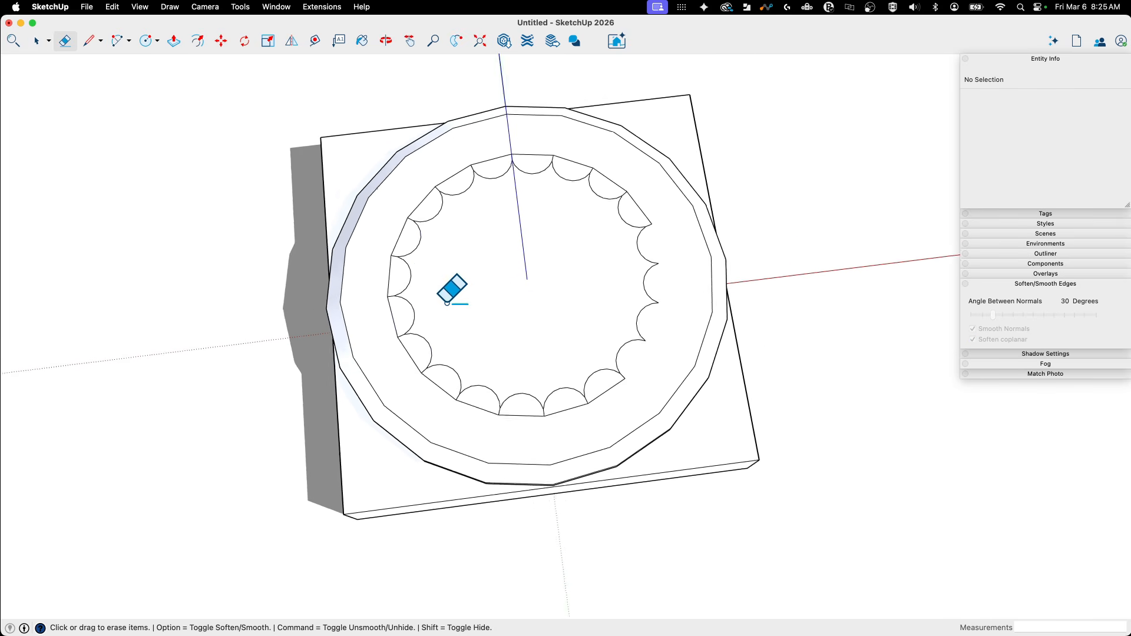
# - Erase the next run of ring segments and stubs, continuing around the scalloped outline beyond the already cleaned half-circles
pyautogui.scroll(3, 628, 220)
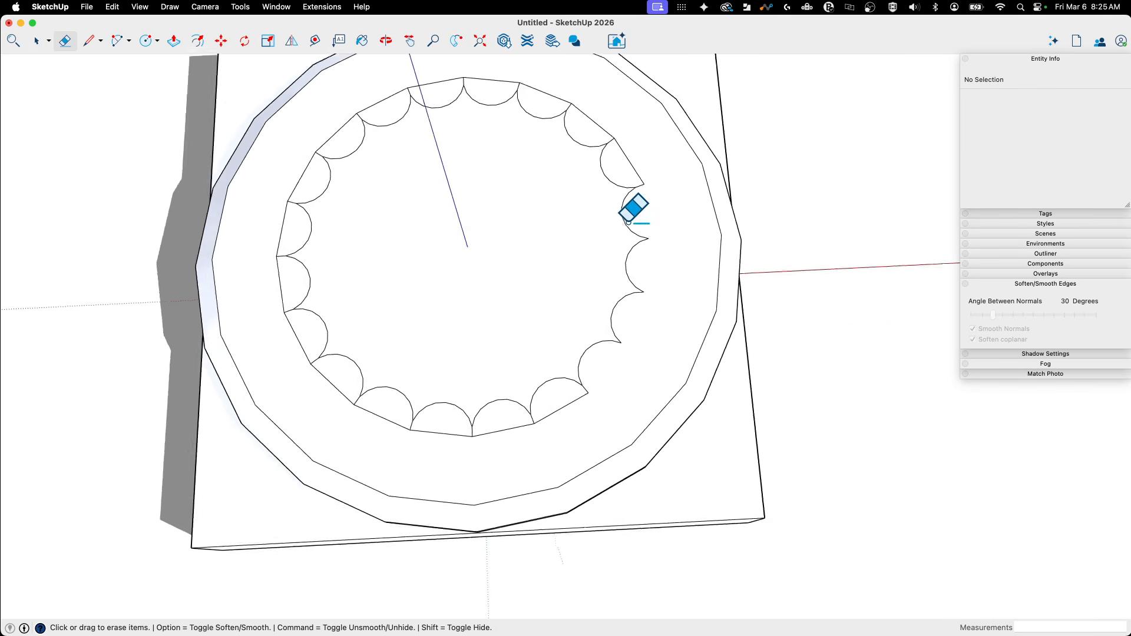
pyautogui.scroll(3, 629, 223)
pyautogui.moveTo(628, 223)
pyautogui.mouseDown(button='middle')
pyautogui.moveTo(671, 205)
pyautogui.moveTo(637, 128)
pyautogui.mouseUp(button='middle')
pyautogui.click(616, 127)
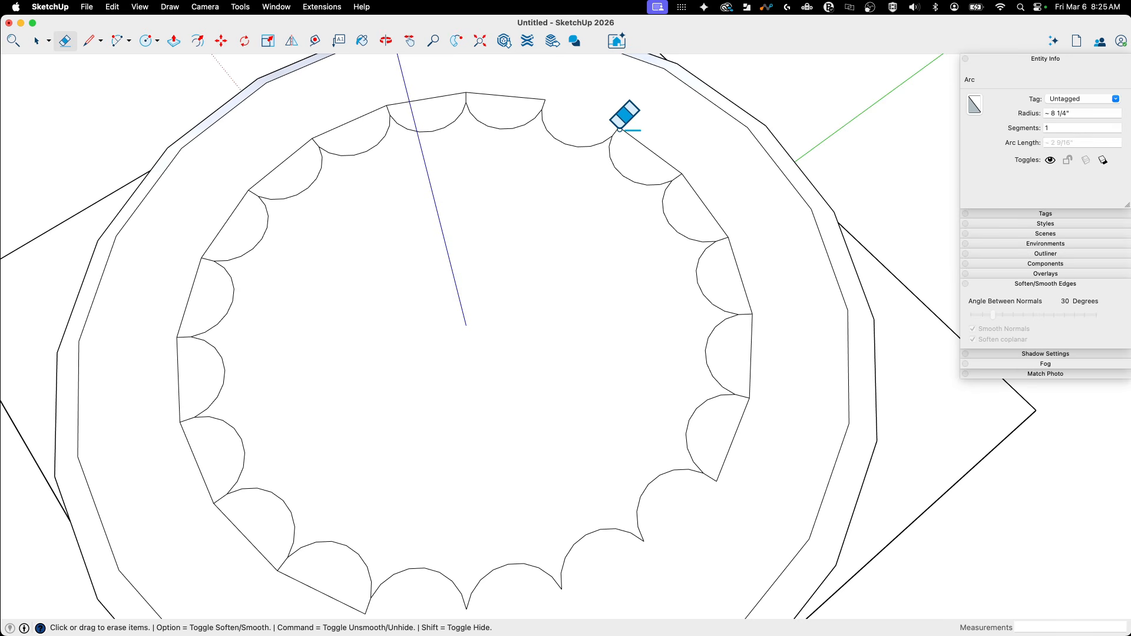
pyautogui.moveTo(617, 127); pyautogui.dragTo(620, 128)
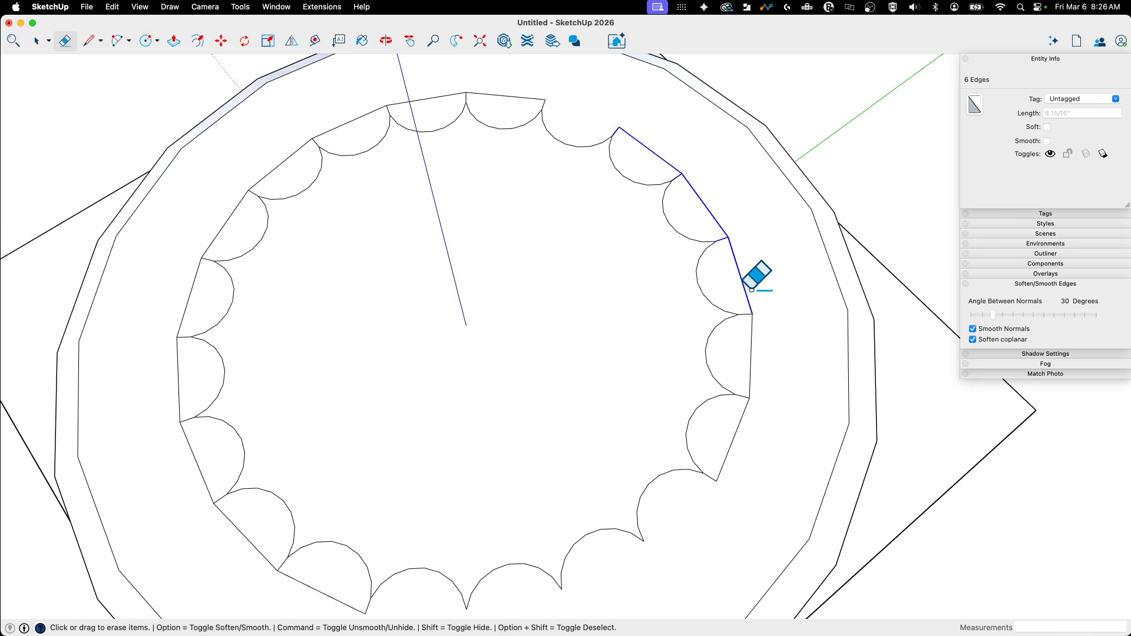
pyautogui.moveTo(749, 311); pyautogui.dragTo(750, 460)
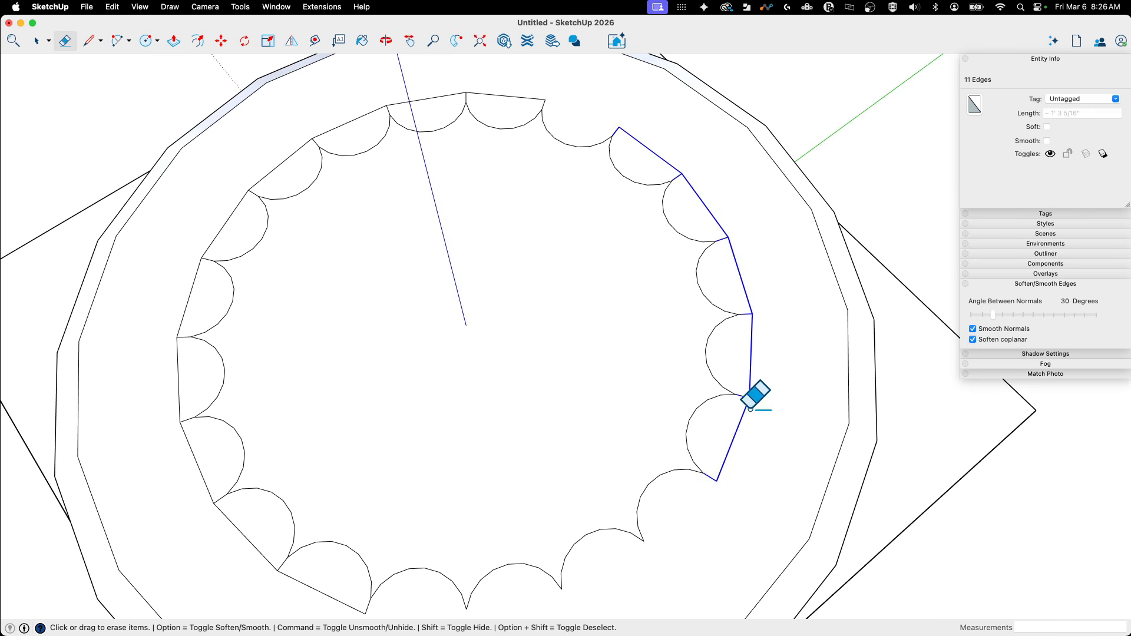
pyautogui.moveTo(750, 407); pyautogui.dragTo(749, 412)
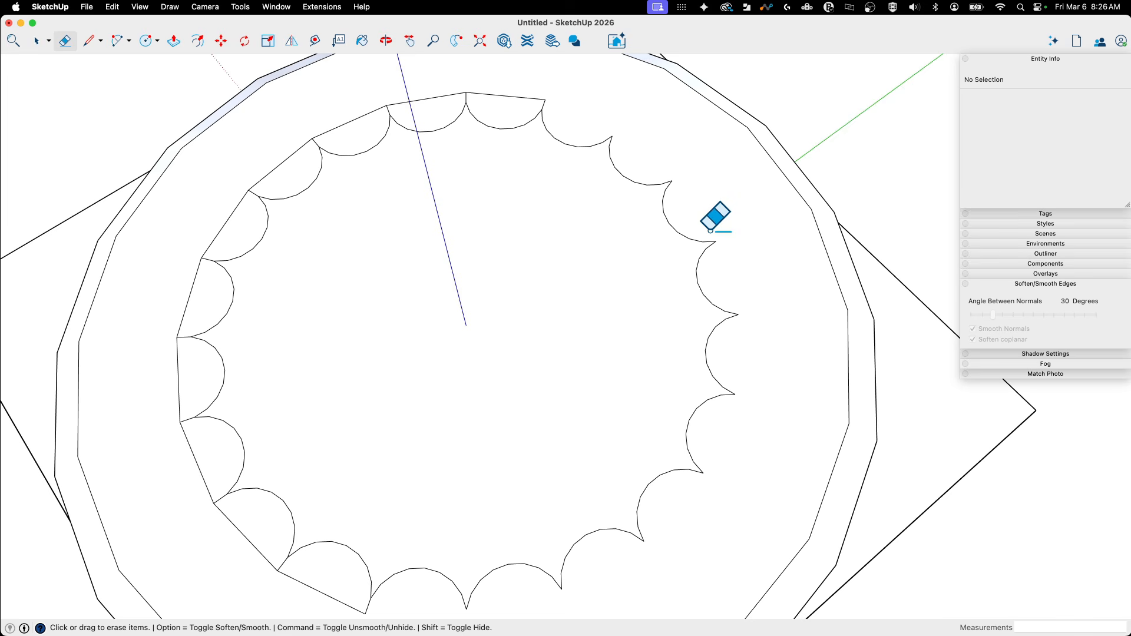
# - Erase all remaining ring segments and stubs, leaving only a closed scalloped outline on the disc's top face
pyautogui.moveTo(548, 100); pyautogui.dragTo(472, 93)
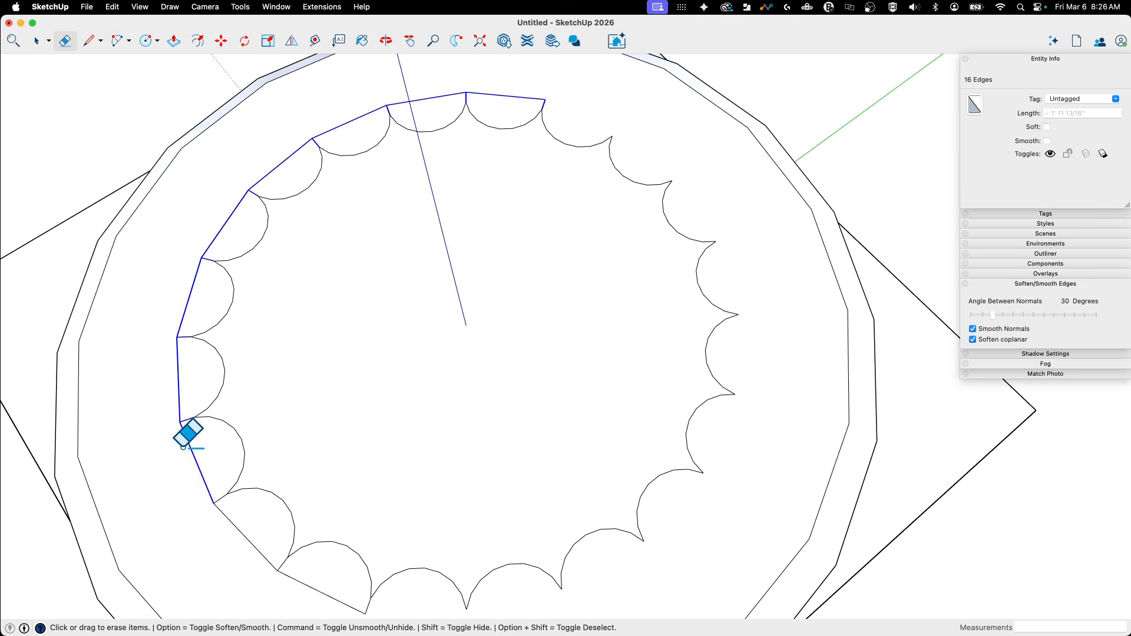
pyautogui.moveTo(183, 447); pyautogui.dragTo(191, 451)
pyautogui.moveTo(262, 549)
pyautogui.mouseDown(button='middle')
pyautogui.moveTo(335, 441)
pyautogui.moveTo(300, 359)
pyautogui.mouseUp(button='middle')
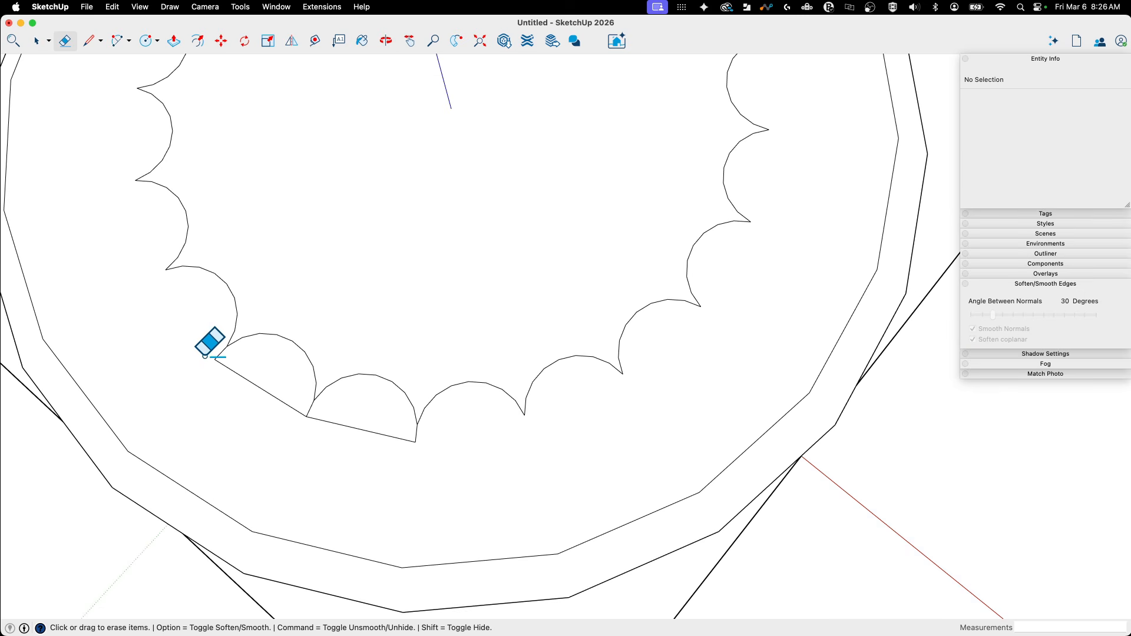
pyautogui.moveTo(275, 409)
pyautogui.mouseDown()
pyautogui.moveTo(306, 407)
pyautogui.moveTo(202, 362)
pyautogui.mouseUp()
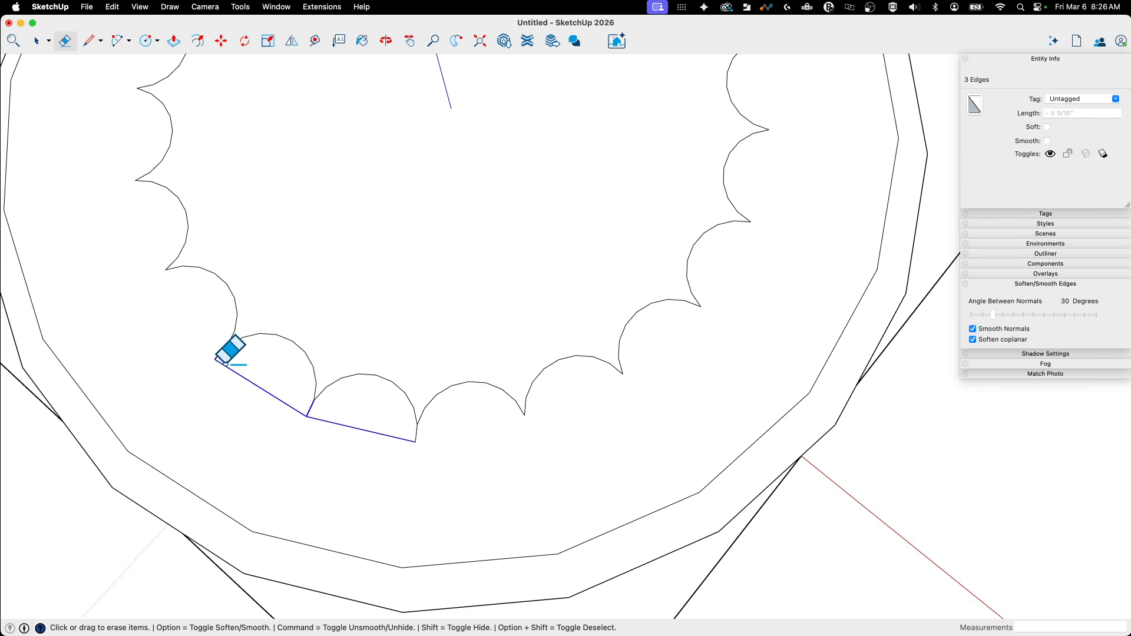
pyautogui.moveTo(393, 446); pyautogui.dragTo(518, 454)
pyautogui.moveTo(518, 455)
pyautogui.mouseDown(button='middle')
pyautogui.moveTo(561, 442)
pyautogui.moveTo(522, 450)
pyautogui.mouseUp(button='middle')
# - Scale the scalloped face uniformly about its center by about 1.39 so its points reach the disc's top edge
pyautogui.press('space')
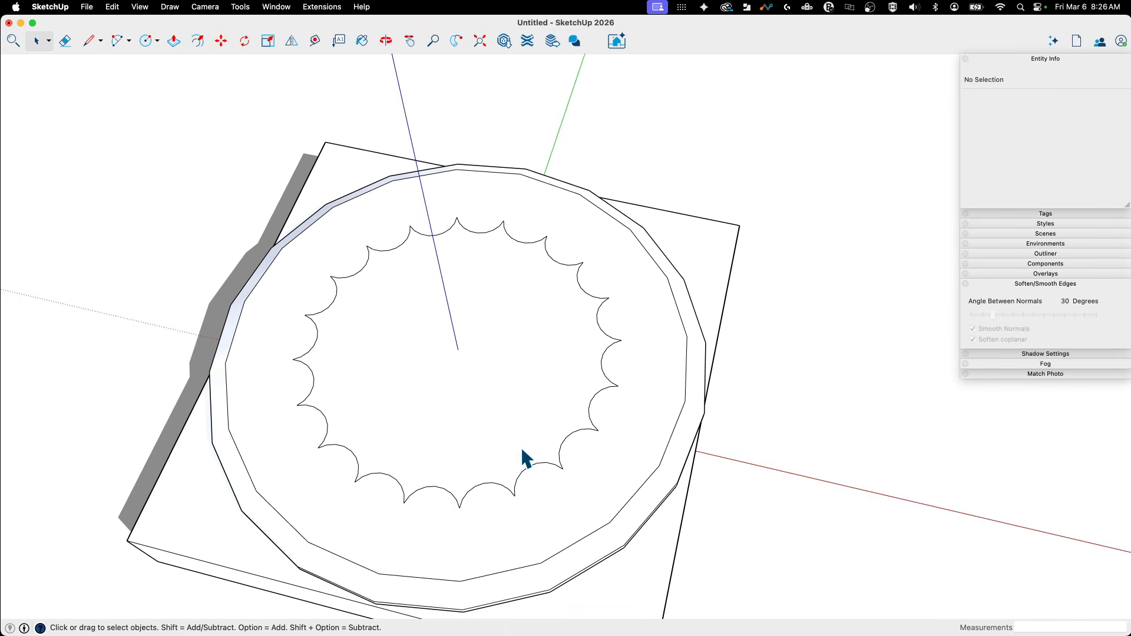
pyautogui.click(528, 350)
pyautogui.moveTo(482, 331); pyautogui.dragTo(519, 94, button='middle')
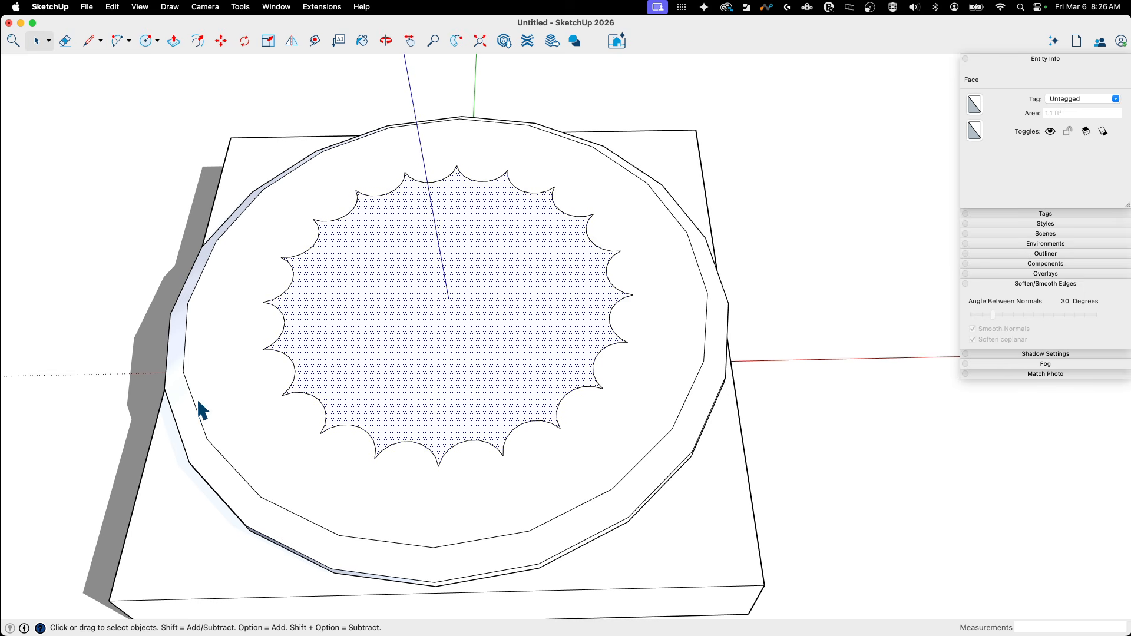
pyautogui.moveTo(332, 283); pyautogui.dragTo(524, 337, button='middle')
pyautogui.press('s')
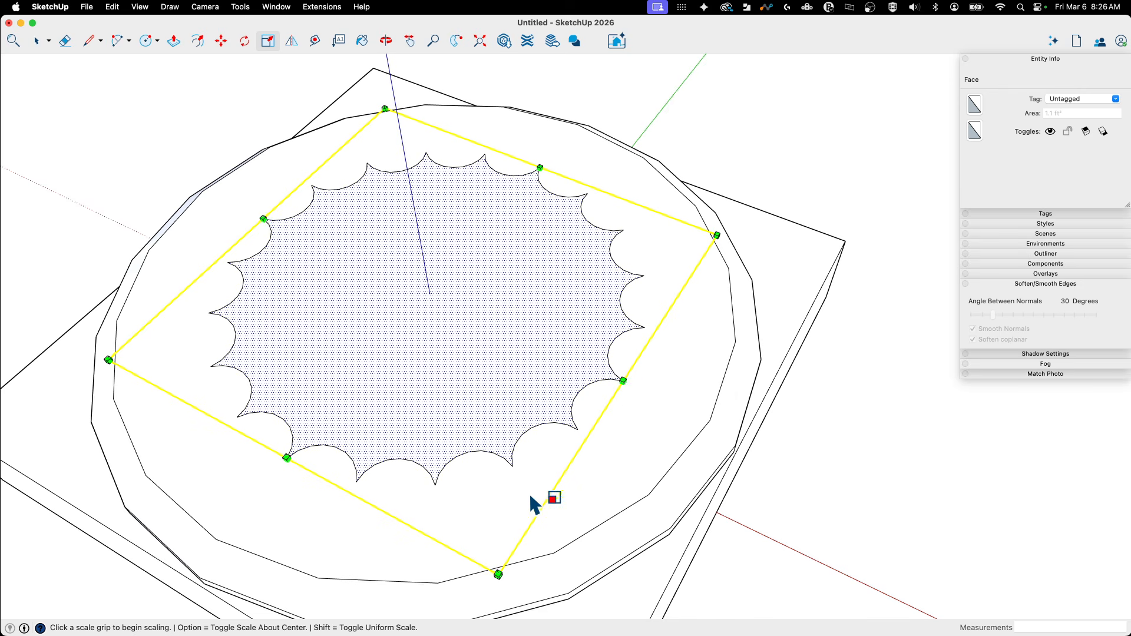
pyautogui.moveTo(501, 584); pyautogui.dragTo(629, 505, button='middle')
pyautogui.scroll(5, 654, 352)
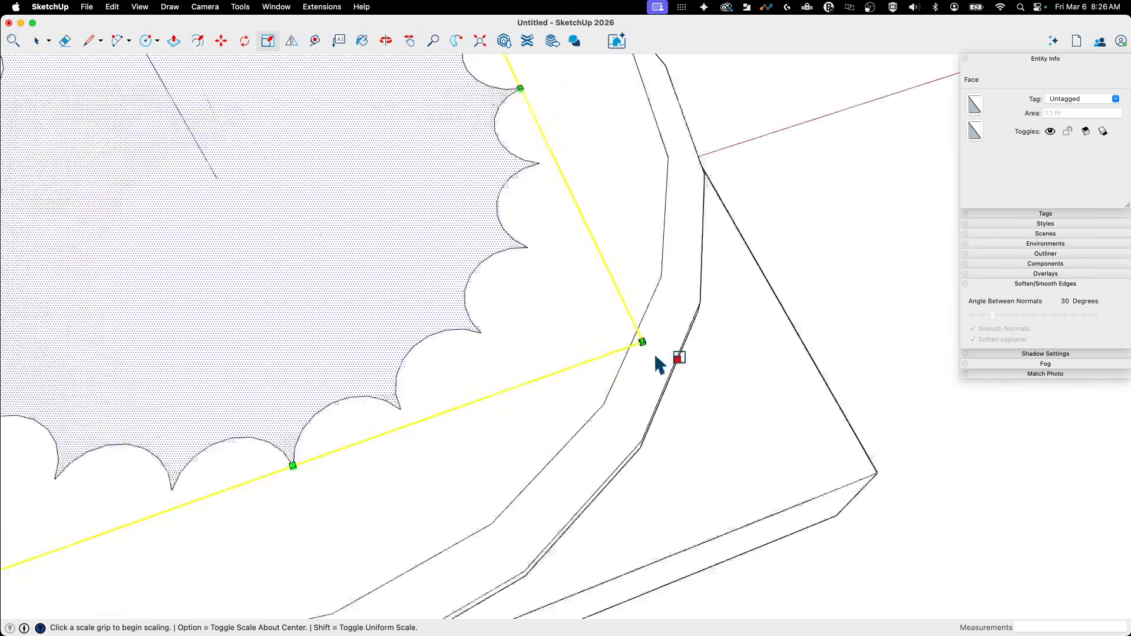
pyautogui.scroll(-4, 650, 351)
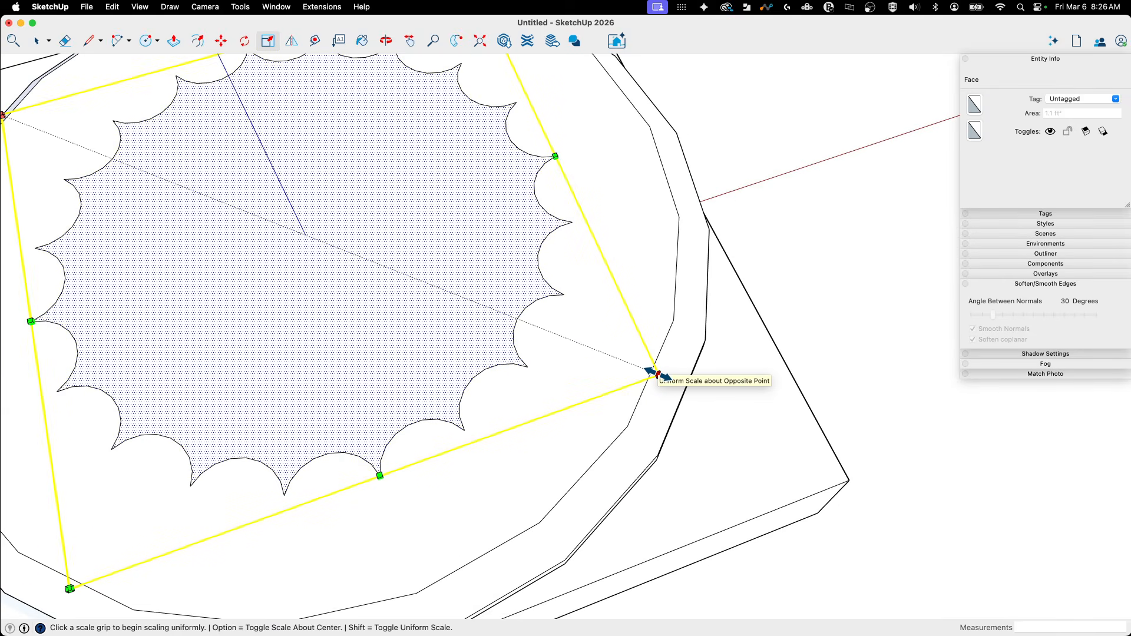
pyautogui.press('alt')
pyautogui.click(656, 372)
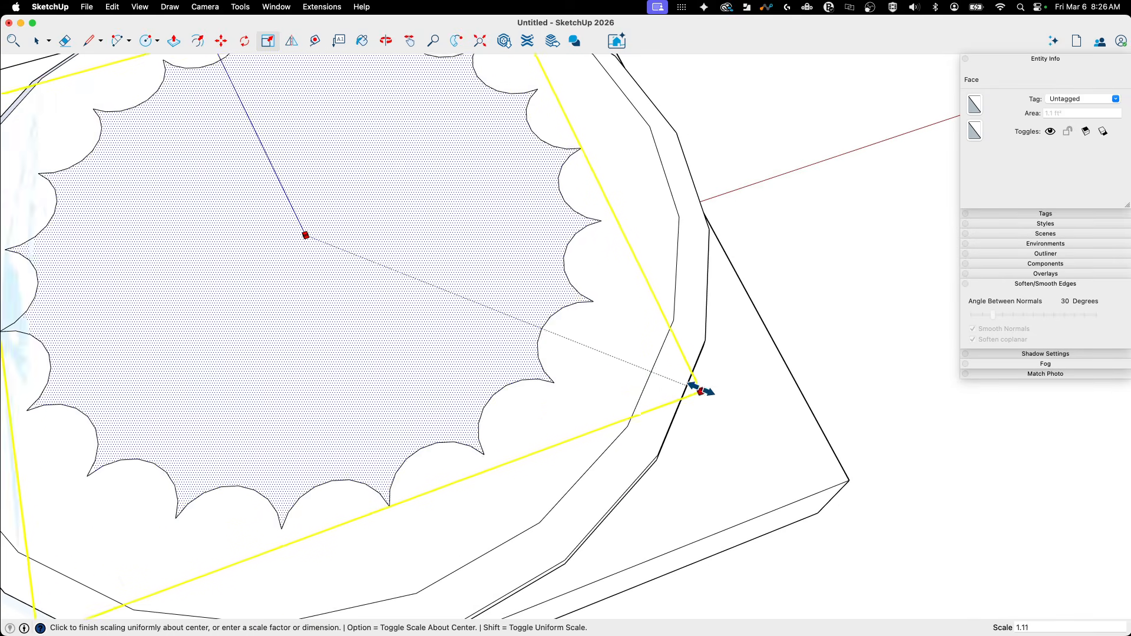
pyautogui.click(819, 418)
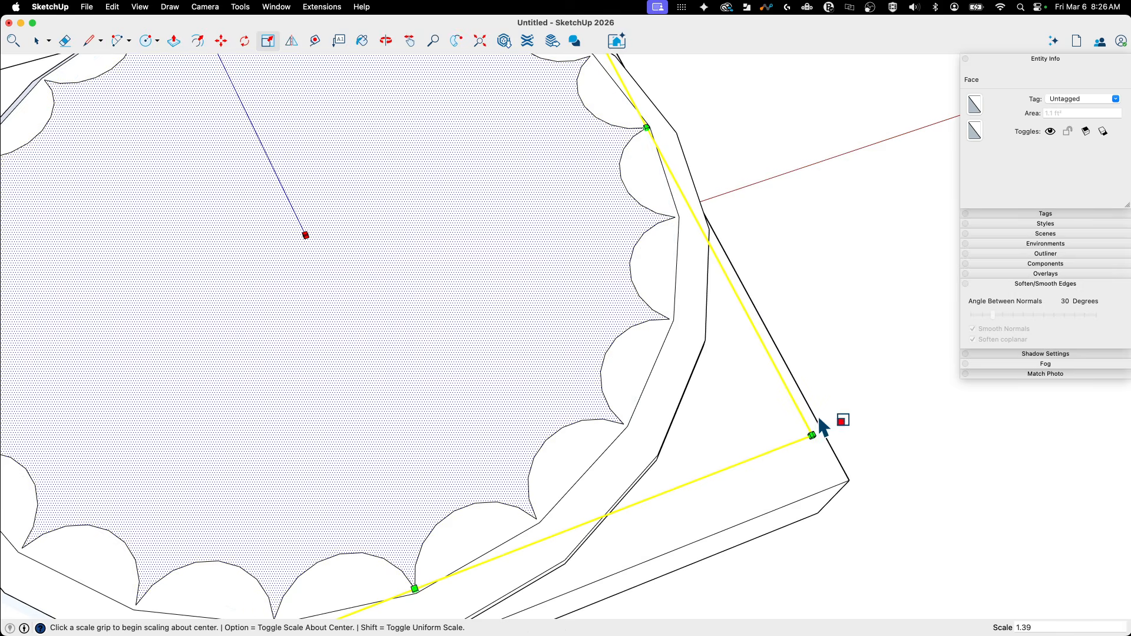
pyautogui.scroll(-8, 825, 324)
pyautogui.press('space')
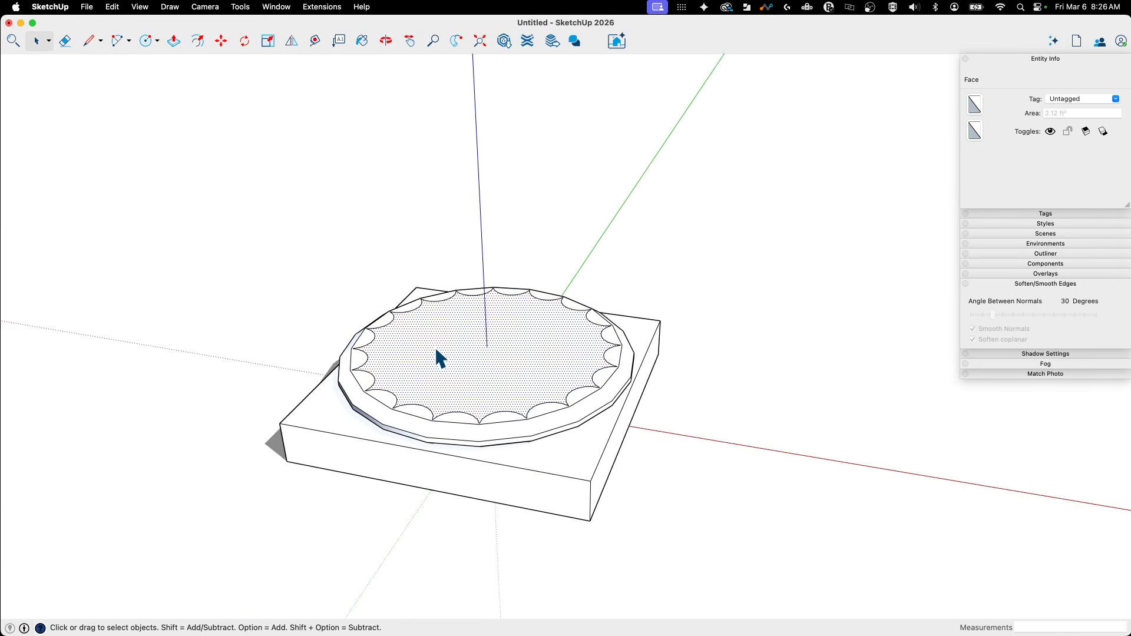
# - Try extruding the scalloped face upward by about 1' 10 1/2", and undo the extrusion
pyautogui.press('p')
pyautogui.click(451, 406)
pyautogui.scroll(-3, 561, 117)
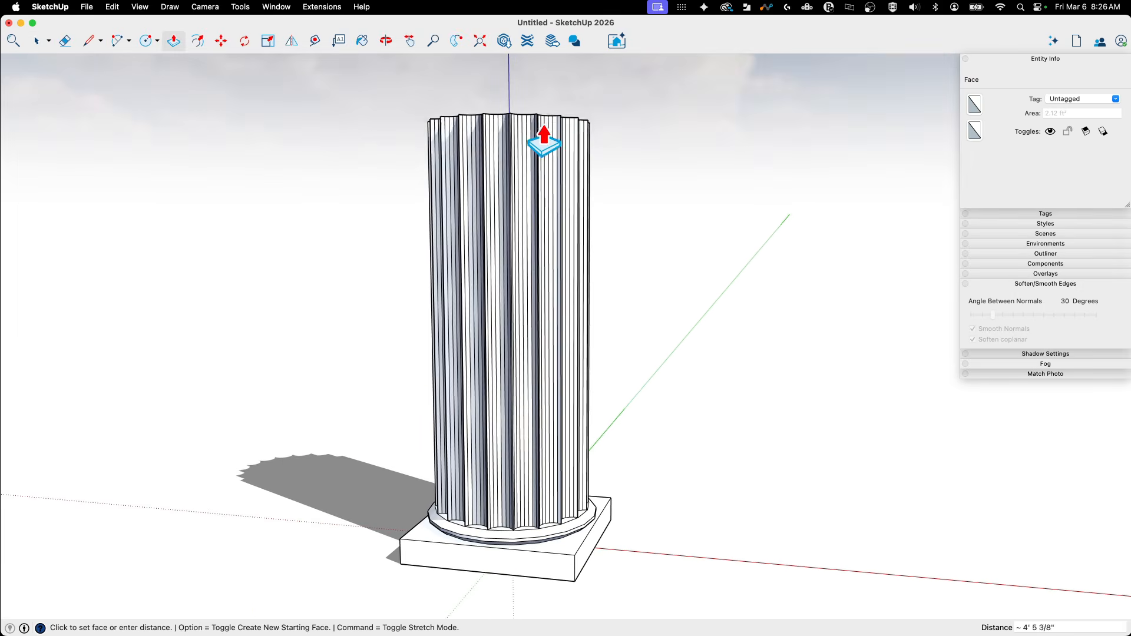
pyautogui.scroll(5, 529, 368)
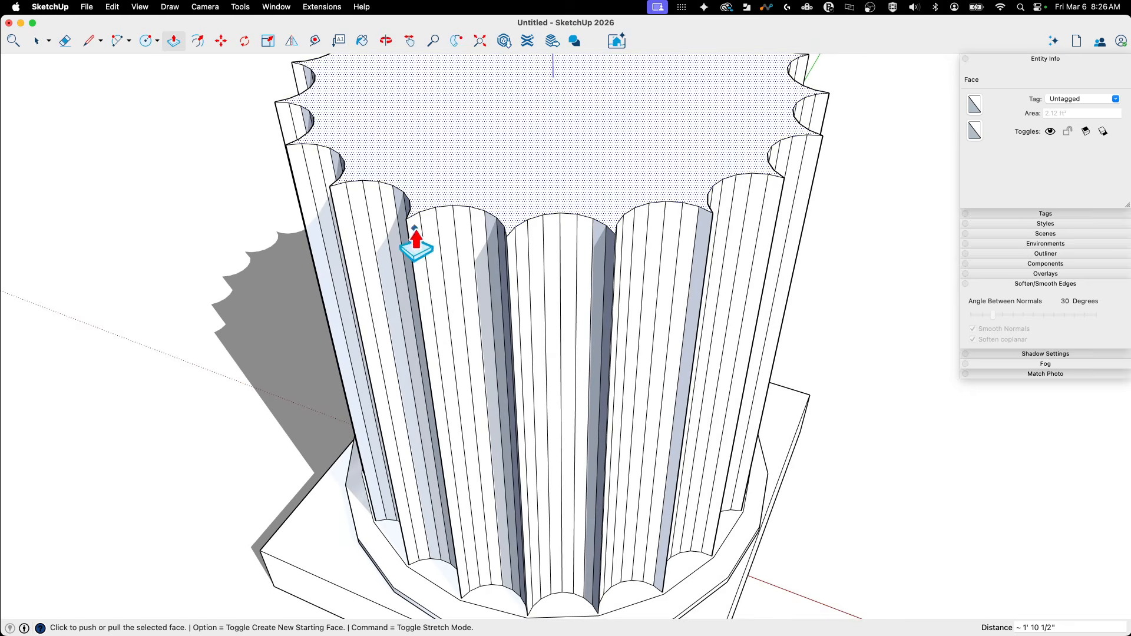
pyautogui.press('Escape')
pyautogui.press('space')
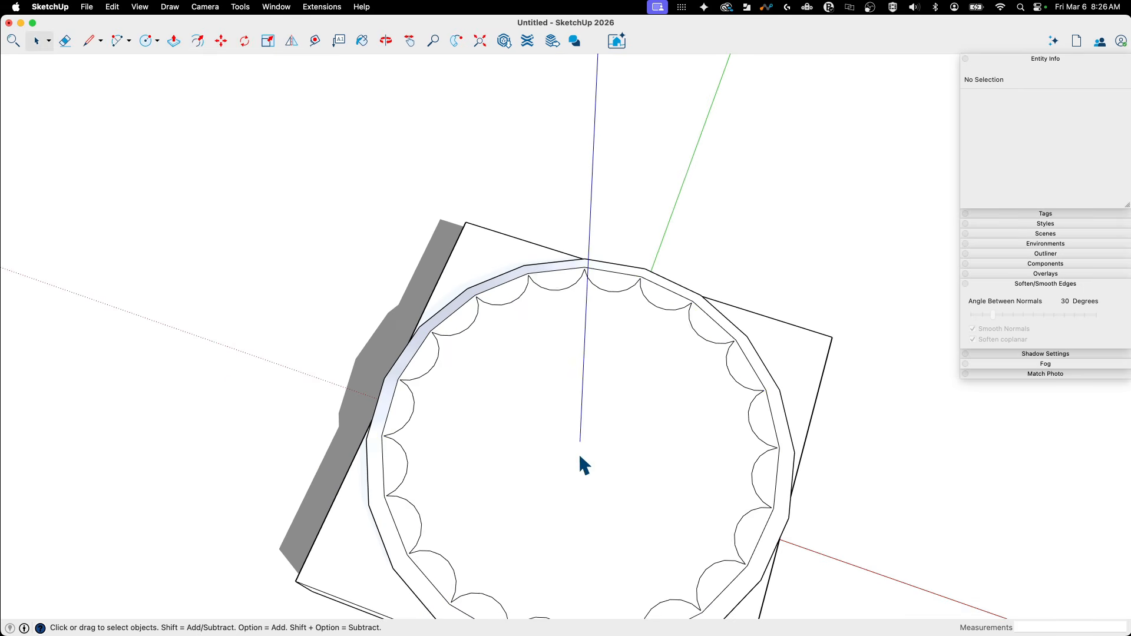
# - Select the scalloped face with its boundary edges and weld the edges into one curve
pyautogui.doubleClick(580, 456)
pyautogui.moveTo(583, 465); pyautogui.dragTo(549, 385, button='middle')
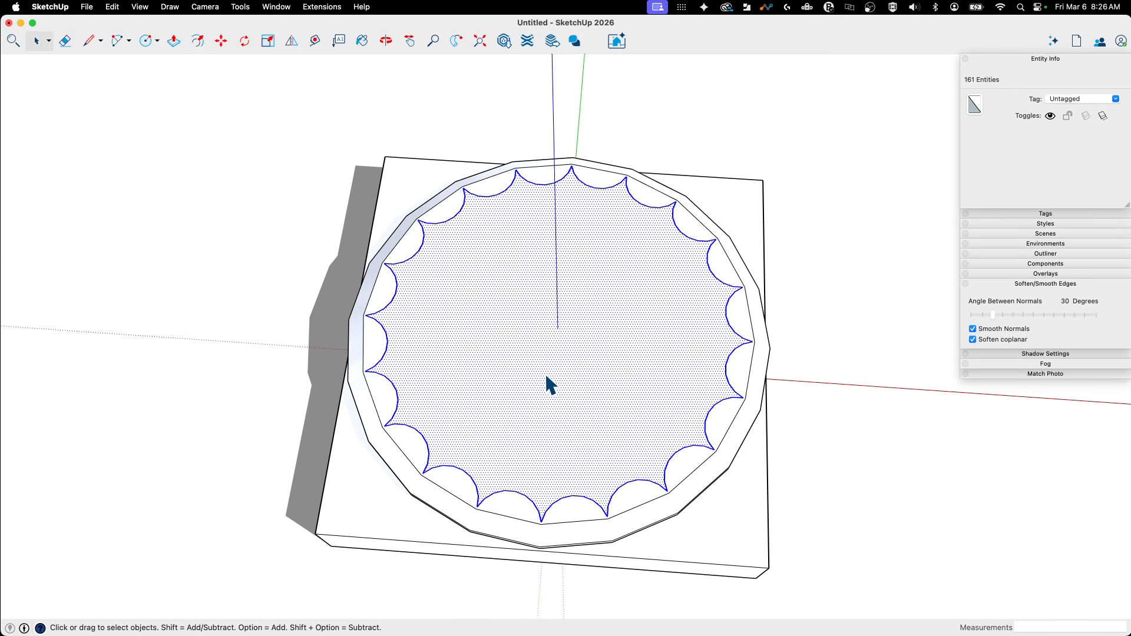
pyautogui.rightClick(471, 481)
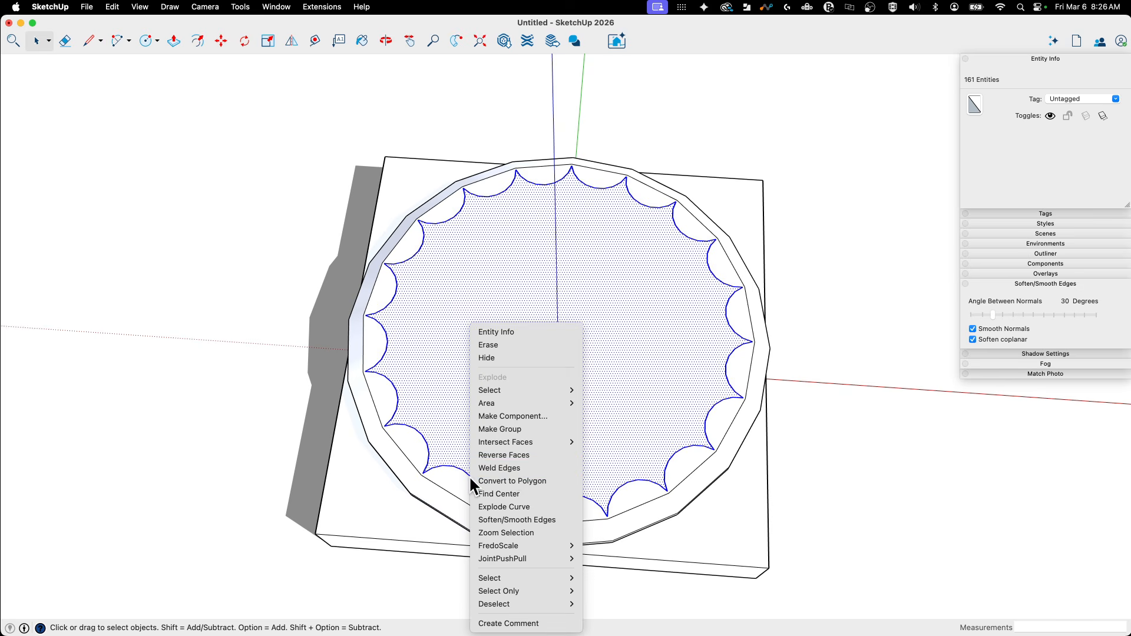
pyautogui.click(511, 468)
# - Extrude the scalloped face upward by about 12' 1 15/16" to form a tall fluted column shaft
pyautogui.moveTo(511, 468); pyautogui.dragTo(525, 383, button='middle')
pyautogui.press('p')
pyautogui.click(525, 384)
pyautogui.scroll(-10, 557, 236)
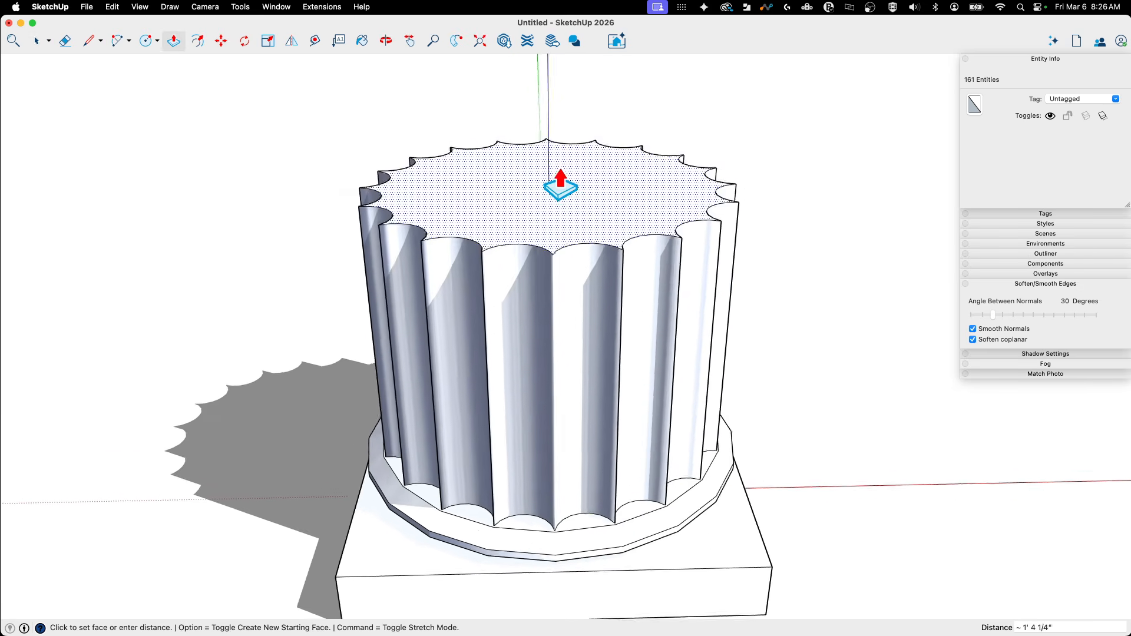
pyautogui.scroll(-1, 559, 105)
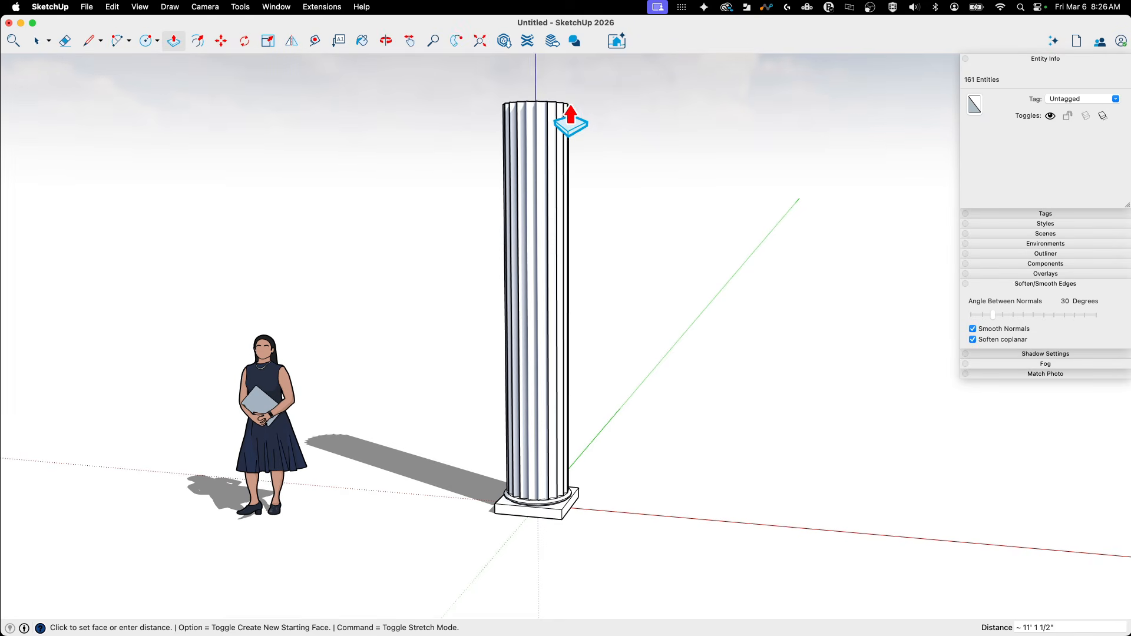
pyautogui.keyDown('shift'); pyautogui.moveTo(576, 106); pyautogui.dragTo(569, 195, button='middle'); pyautogui.keyUp('shift')
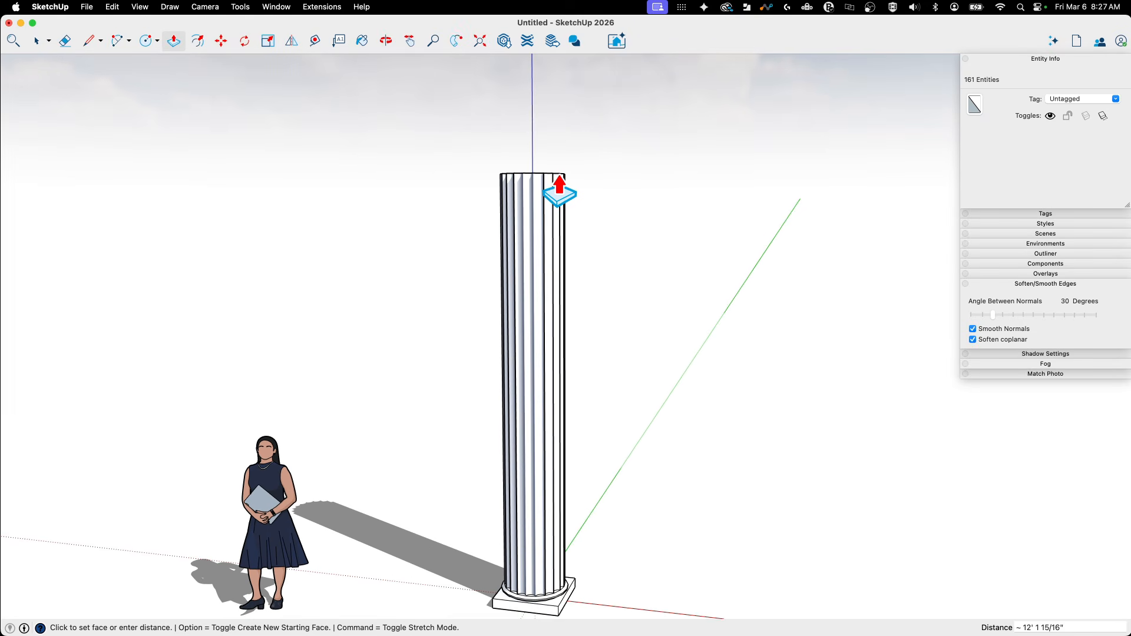
pyautogui.click(560, 186)
# - Scale the shaft's top face uniformly about its center by about 0.68 to taper the column
pyautogui.scroll(5, 525, 151)
pyautogui.press('space')
pyautogui.click(564, 148)
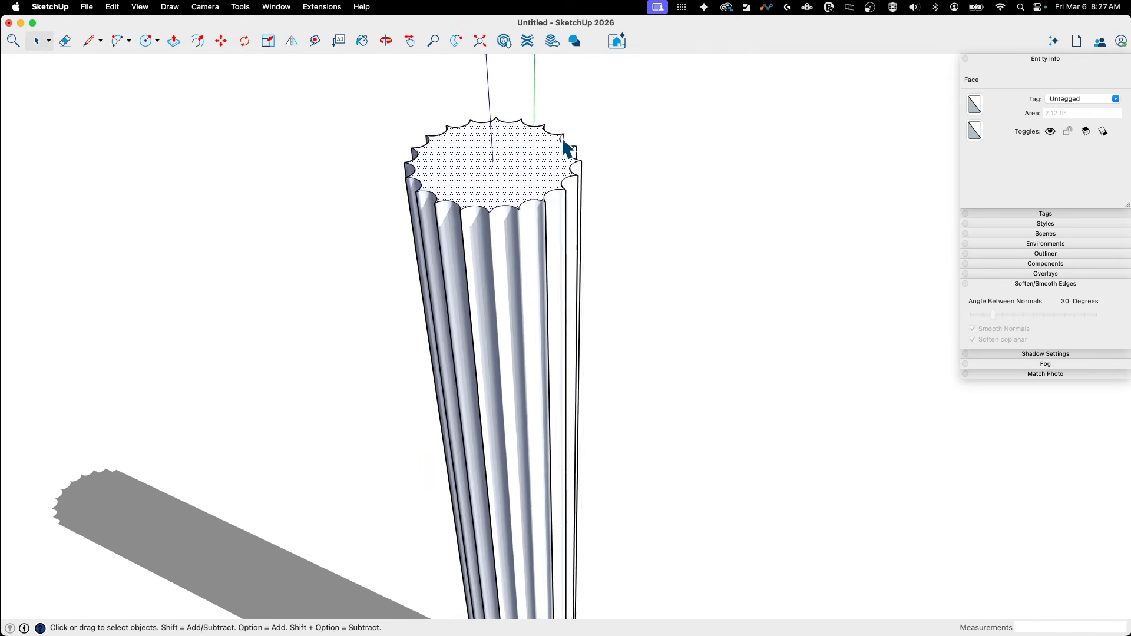
pyautogui.moveTo(565, 149); pyautogui.dragTo(532, 433, button='middle')
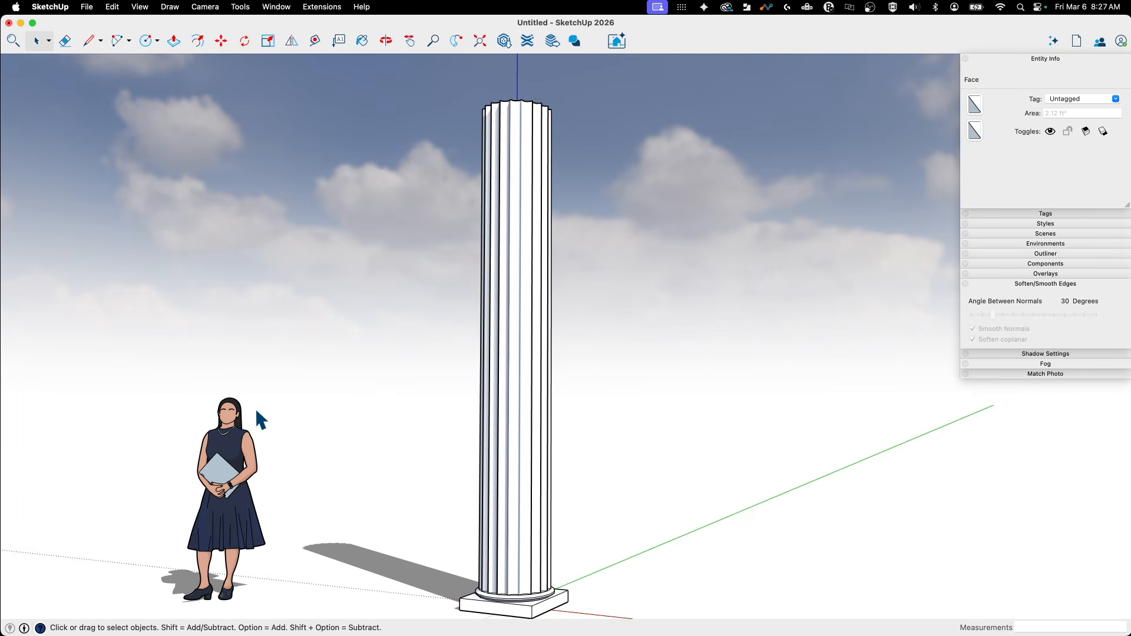
pyautogui.moveTo(260, 420); pyautogui.dragTo(564, 168, button='middle')
pyautogui.moveTo(453, 169); pyautogui.dragTo(427, 242, button='middle')
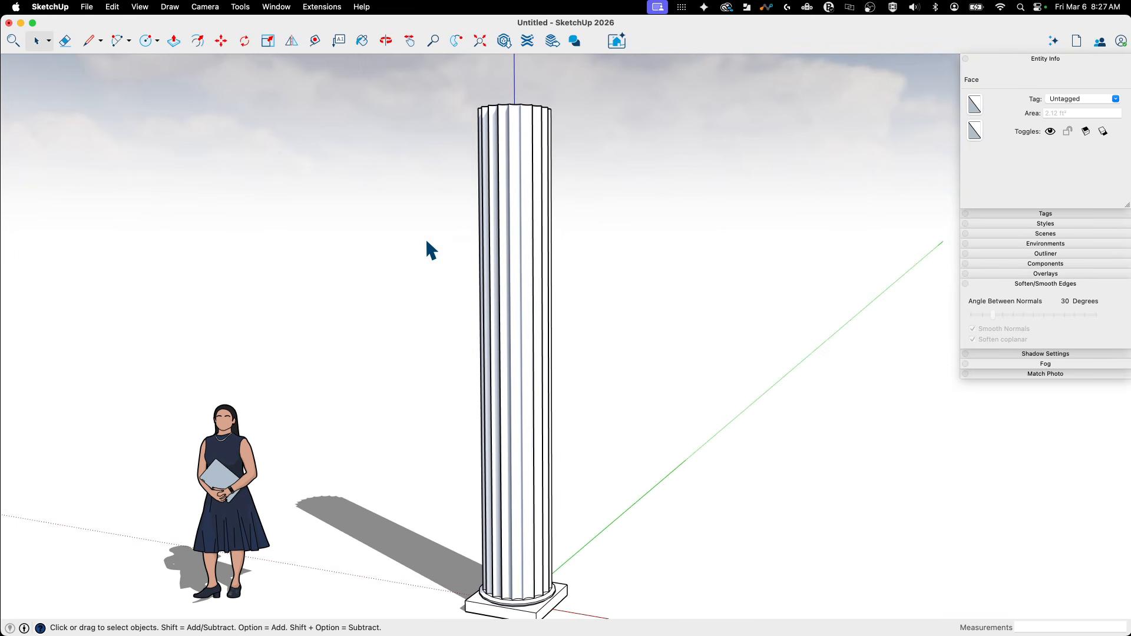
pyautogui.moveTo(518, 120); pyautogui.dragTo(498, 190, button='middle')
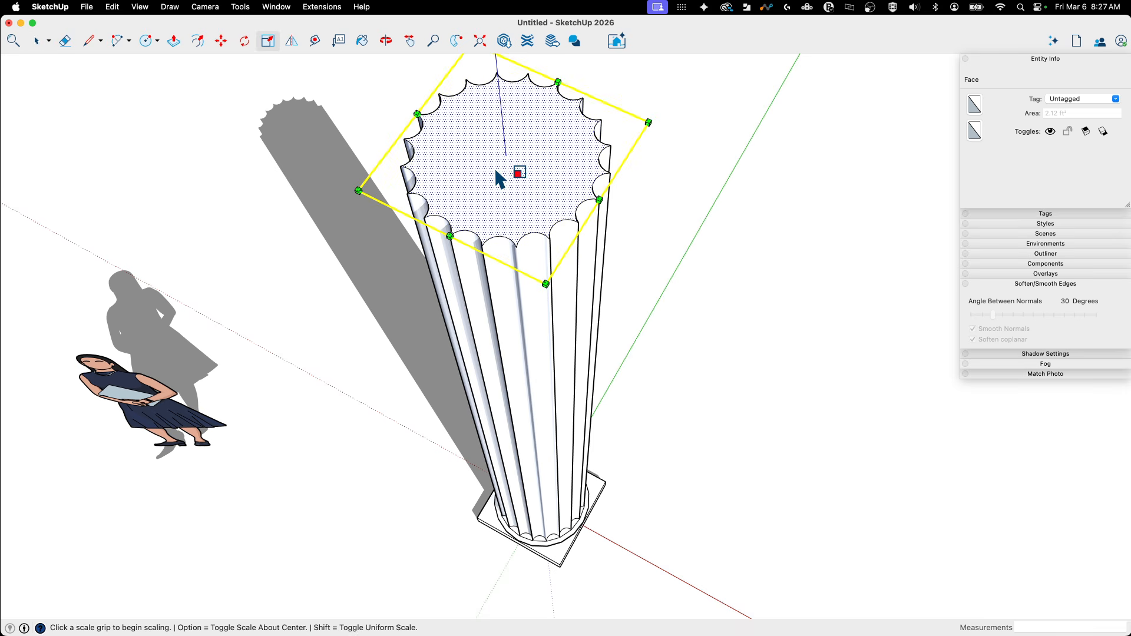
pyautogui.click(648, 122)
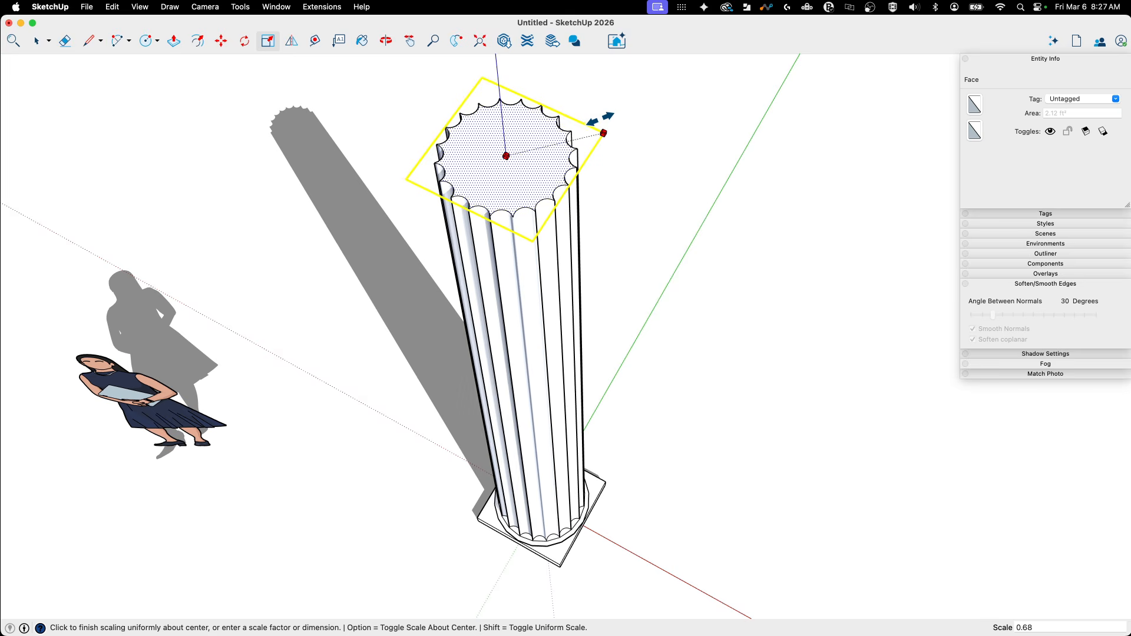
pyautogui.click(607, 119)
# - Select all connected geometry of the base and shaft and make it a group
pyautogui.moveTo(719, 222); pyautogui.dragTo(491, 213, button='middle')
pyautogui.press('space')
pyautogui.moveTo(601, 298); pyautogui.dragTo(551, 198, button='middle')
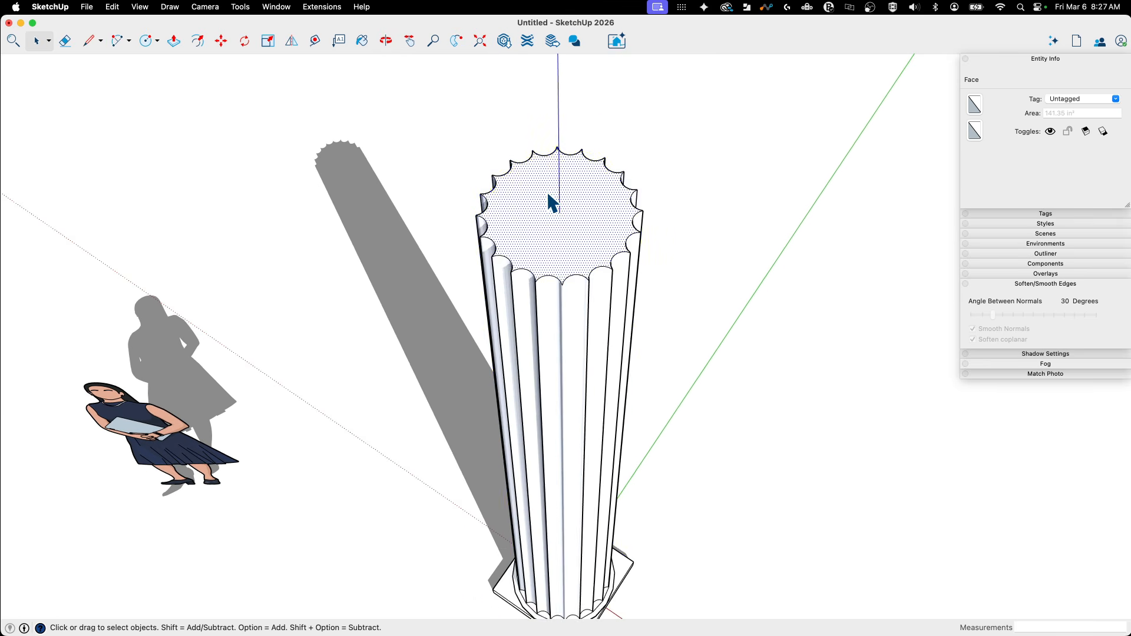
pyautogui.tripleClick(549, 195)
pyautogui.rightClick(548, 203)
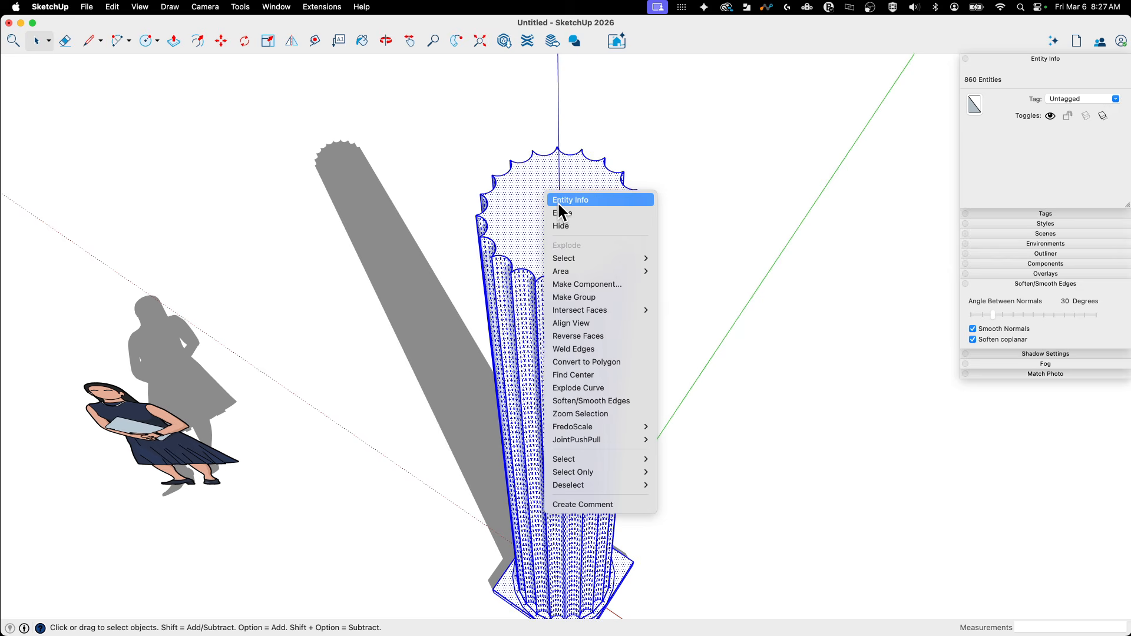
pyautogui.click(591, 298)
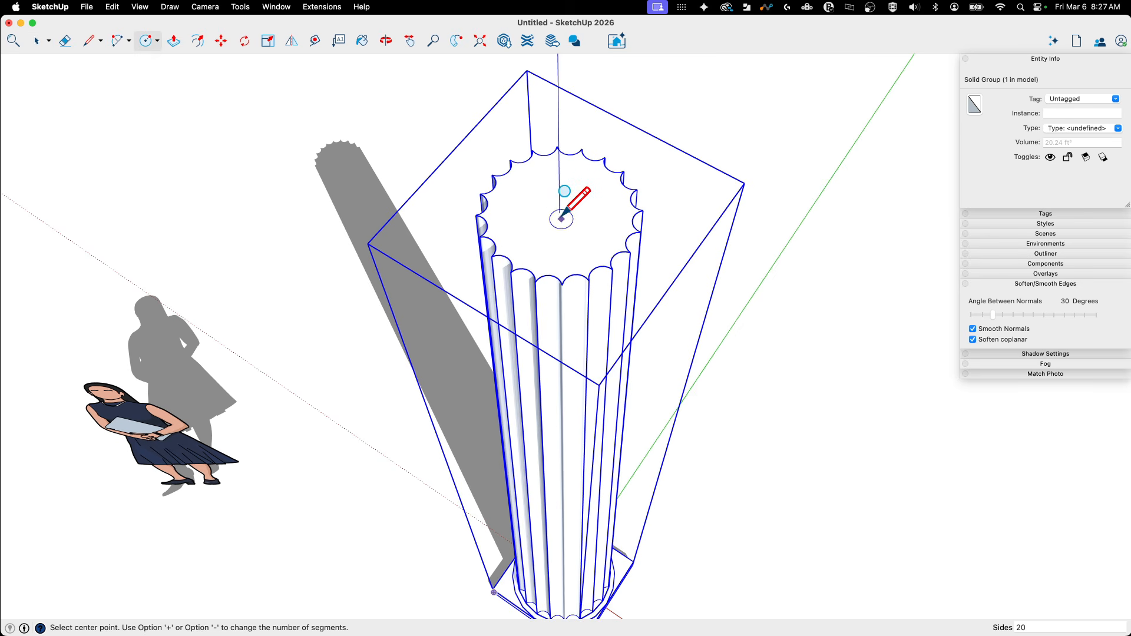
# - Draw a 20-sided circle centered on the shaft's top, with a radius of about 7 3/8", and extrude it slightly upward
pyautogui.moveTo(563, 210); pyautogui.dragTo(628, 257, button='middle')
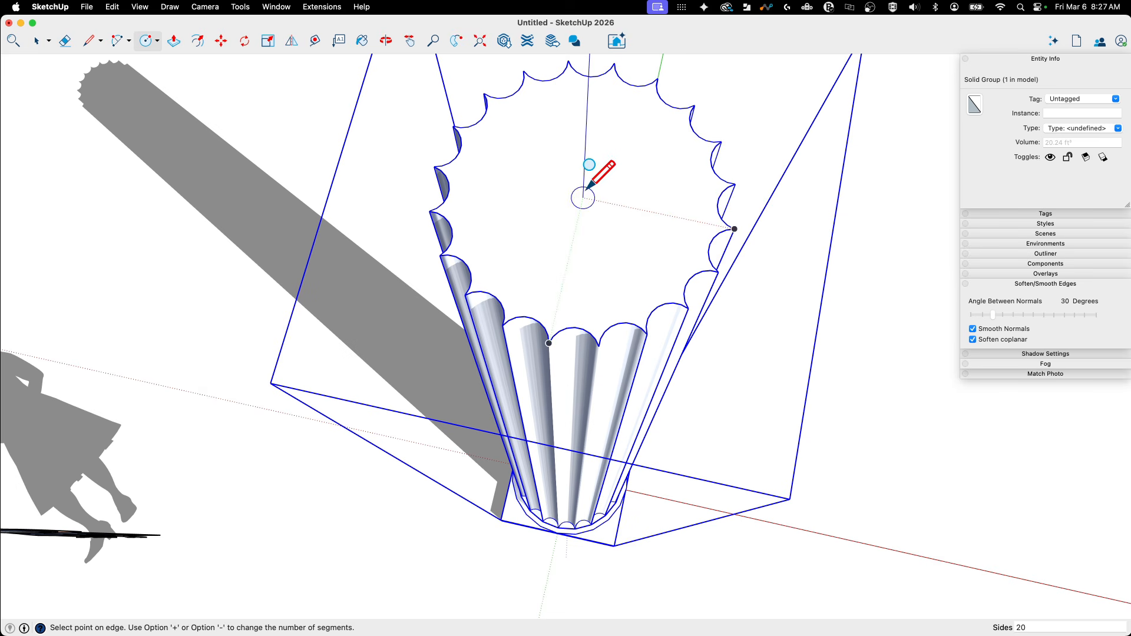
pyautogui.click(734, 230)
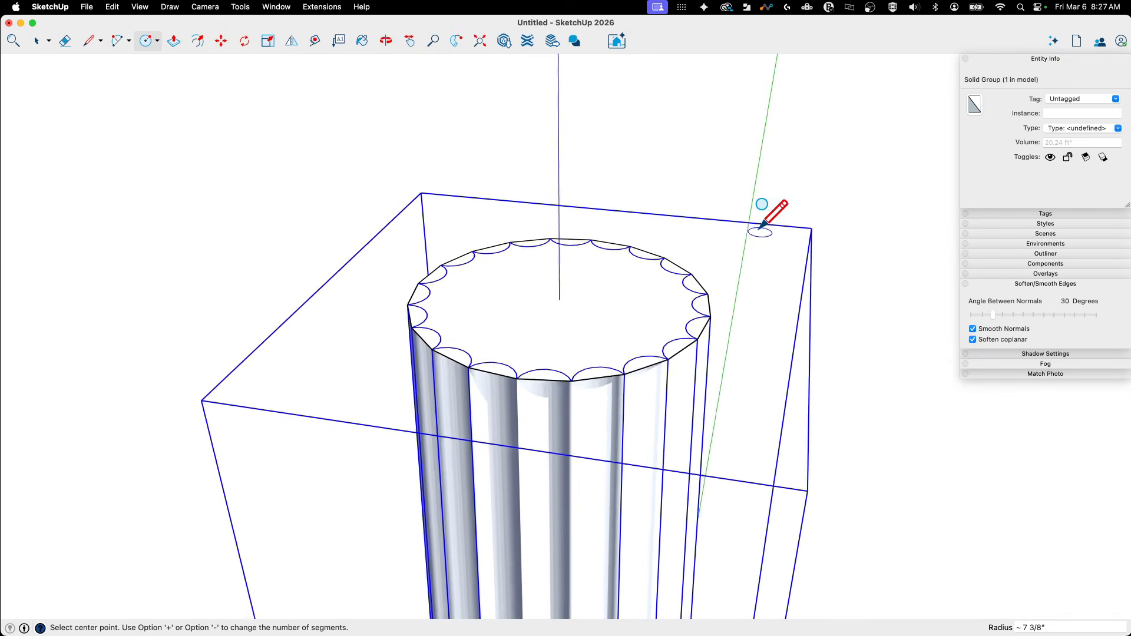
pyautogui.scroll(2, 775, 229)
pyautogui.press('p')
pyautogui.click(776, 260)
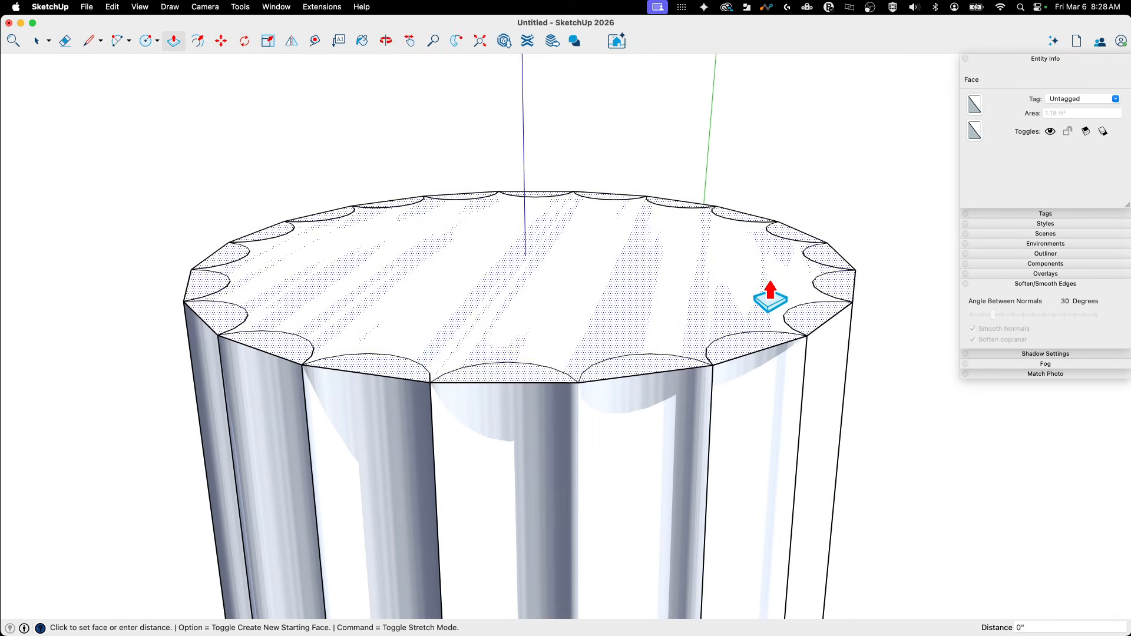
pyautogui.click(769, 258)
pyautogui.press('space')
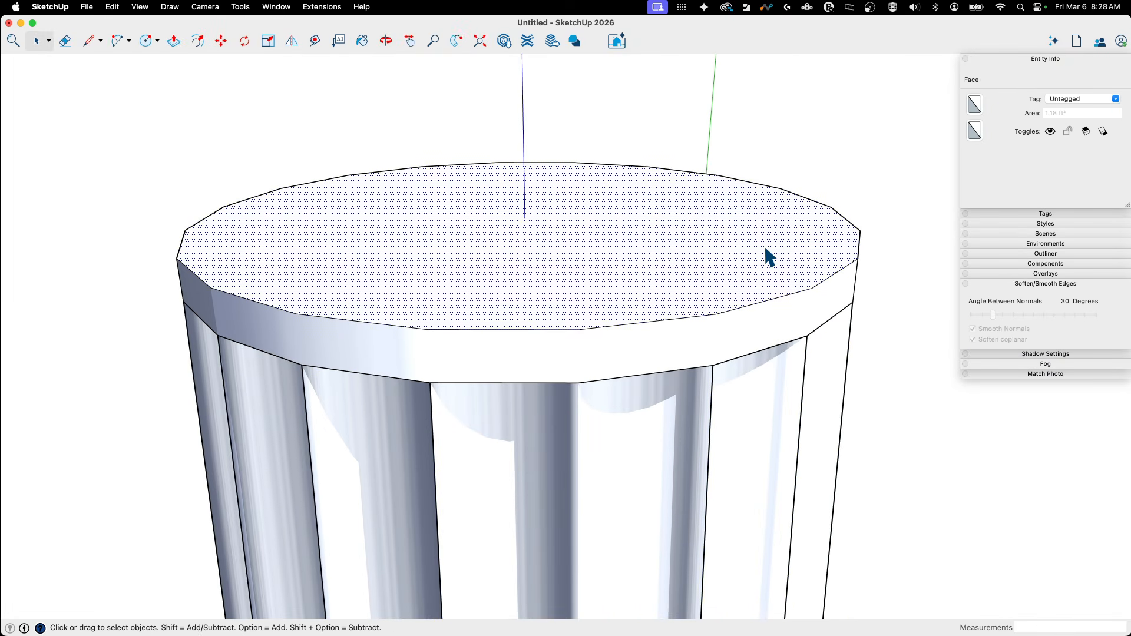
# - Scale the disc's top face uniformly about its center by about 1.08 and extrude it upward by about 11/16"
pyautogui.press('s')
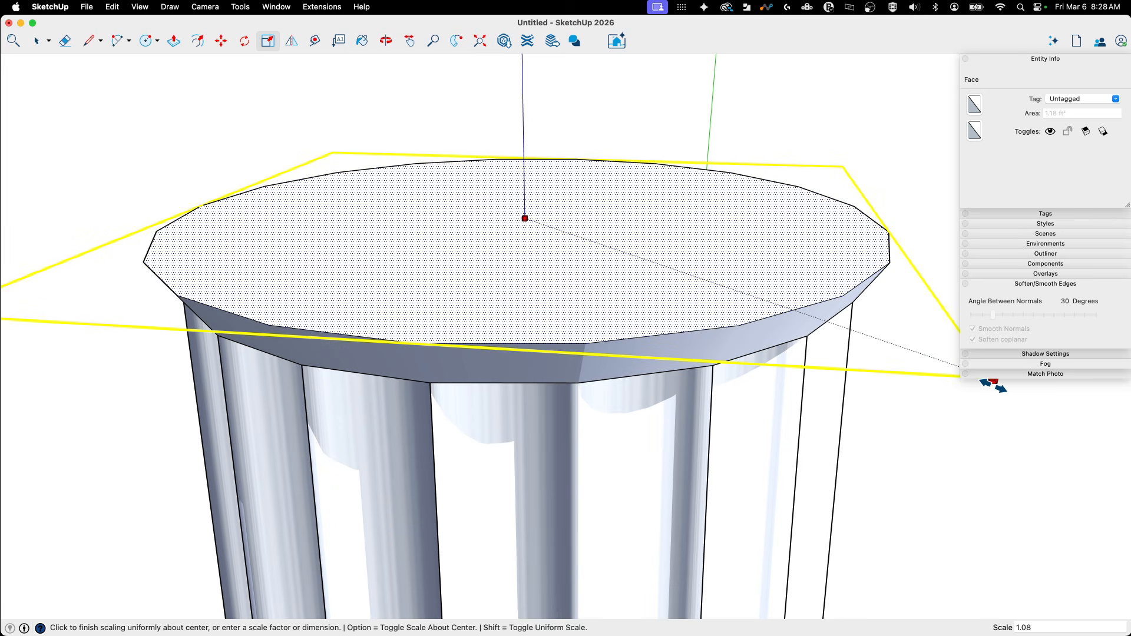
pyautogui.press('p')
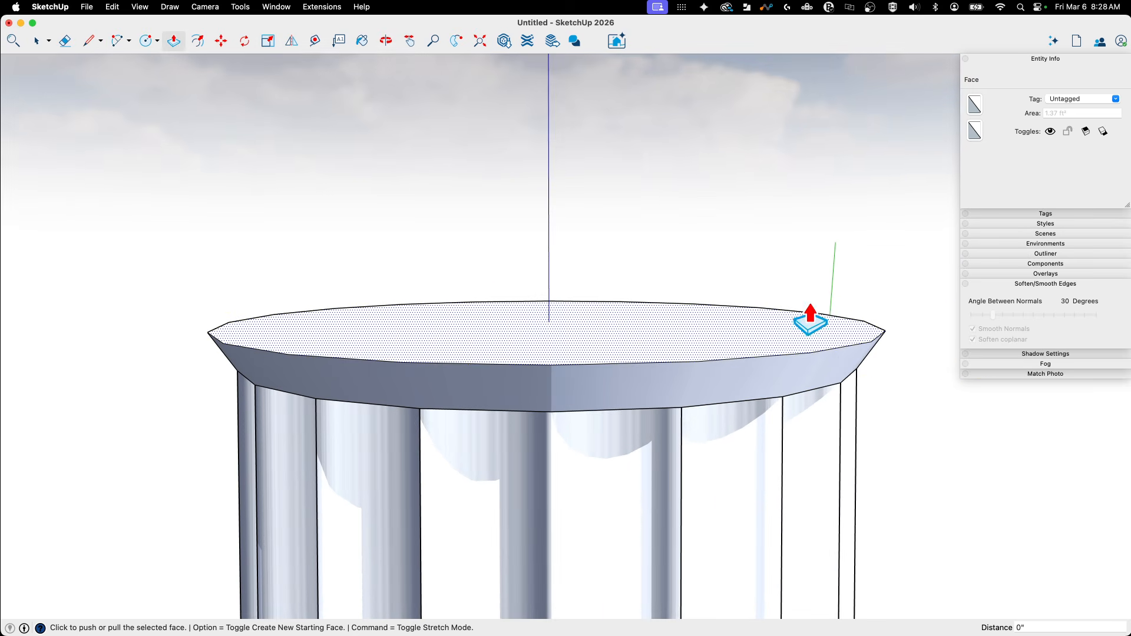
pyautogui.click(826, 342)
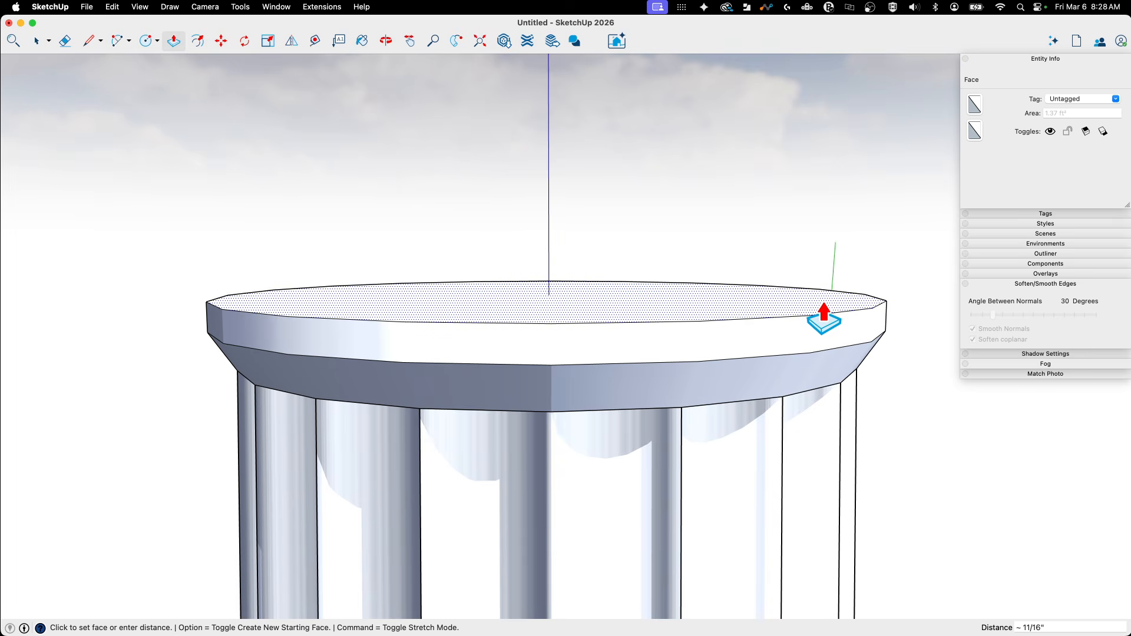
pyautogui.click(824, 304)
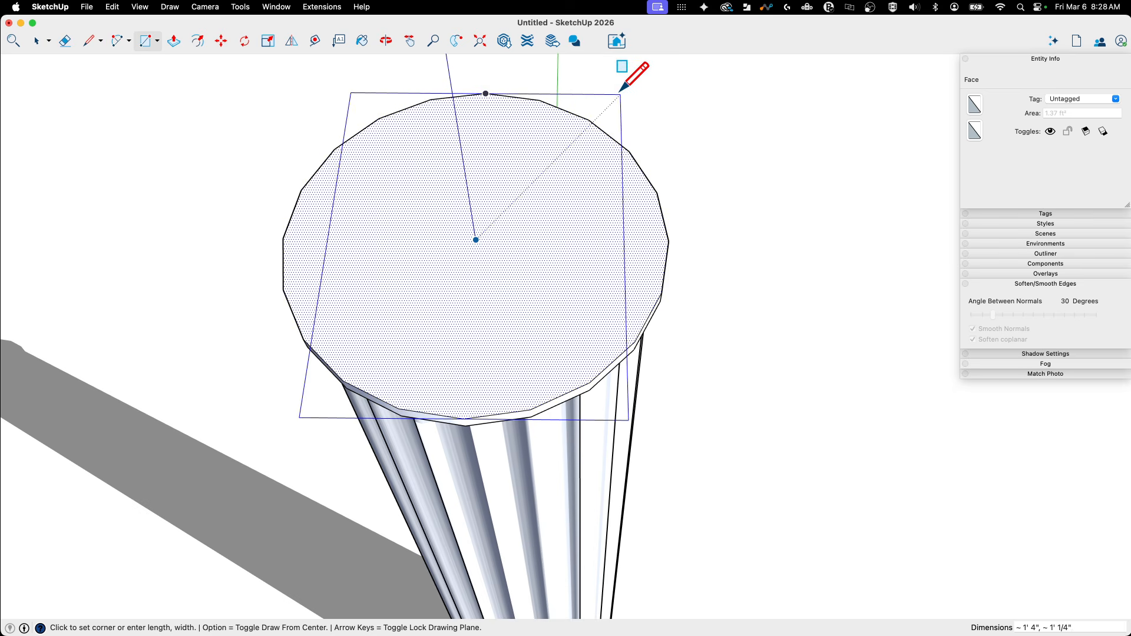
# - Draw a centered square of about 1' 4" around the disc's top and extrude its corners upward about 1 13/16" to form a top slab
pyautogui.click(660, 94)
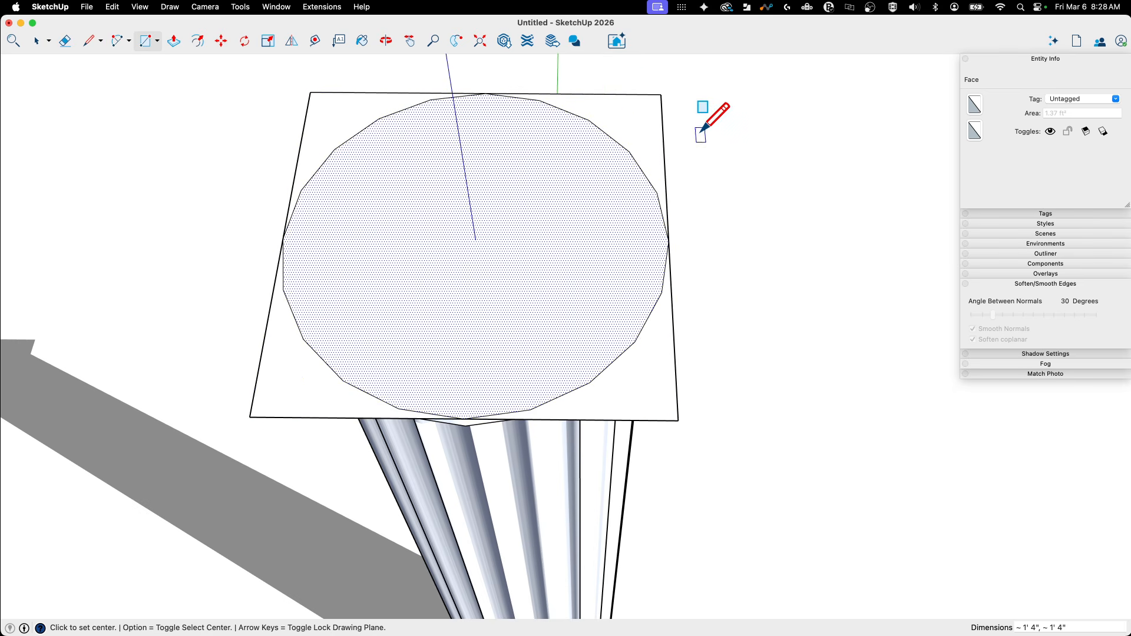
pyautogui.moveTo(625, 227); pyautogui.dragTo(638, 294, button='middle')
pyautogui.press('p')
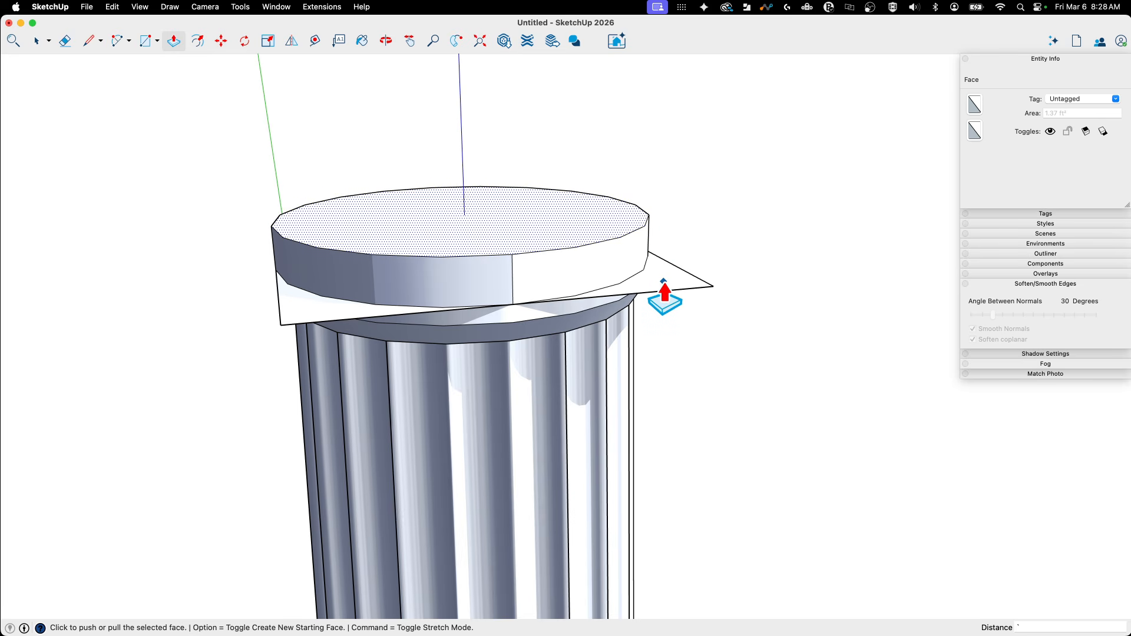
pyautogui.click(664, 293)
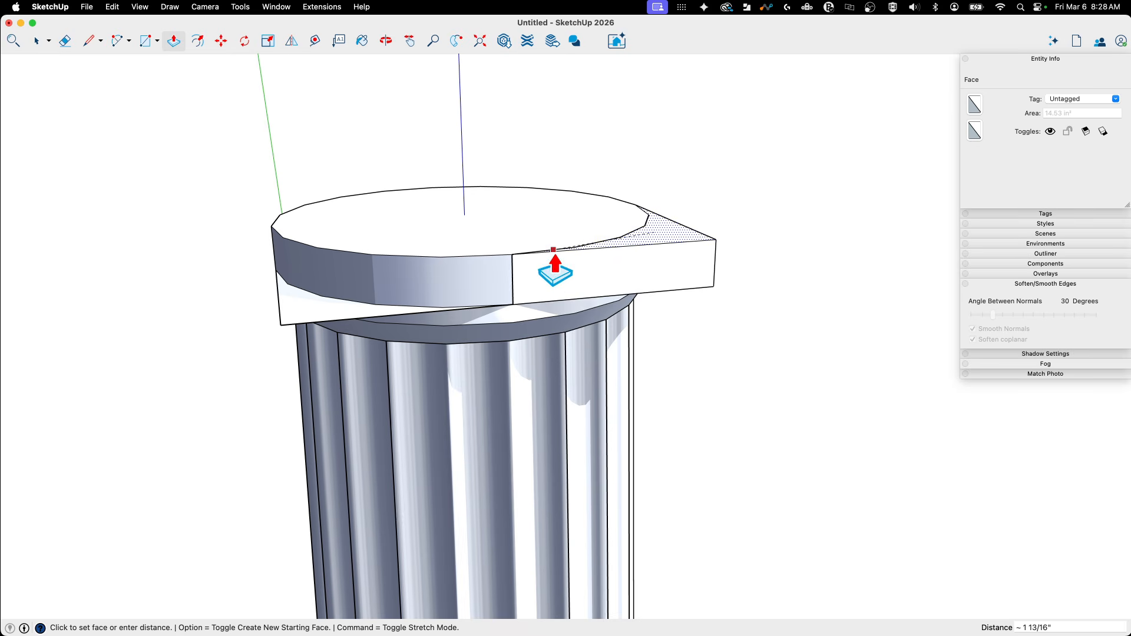
pyautogui.moveTo(282, 336); pyautogui.dragTo(125, 383, button='middle')
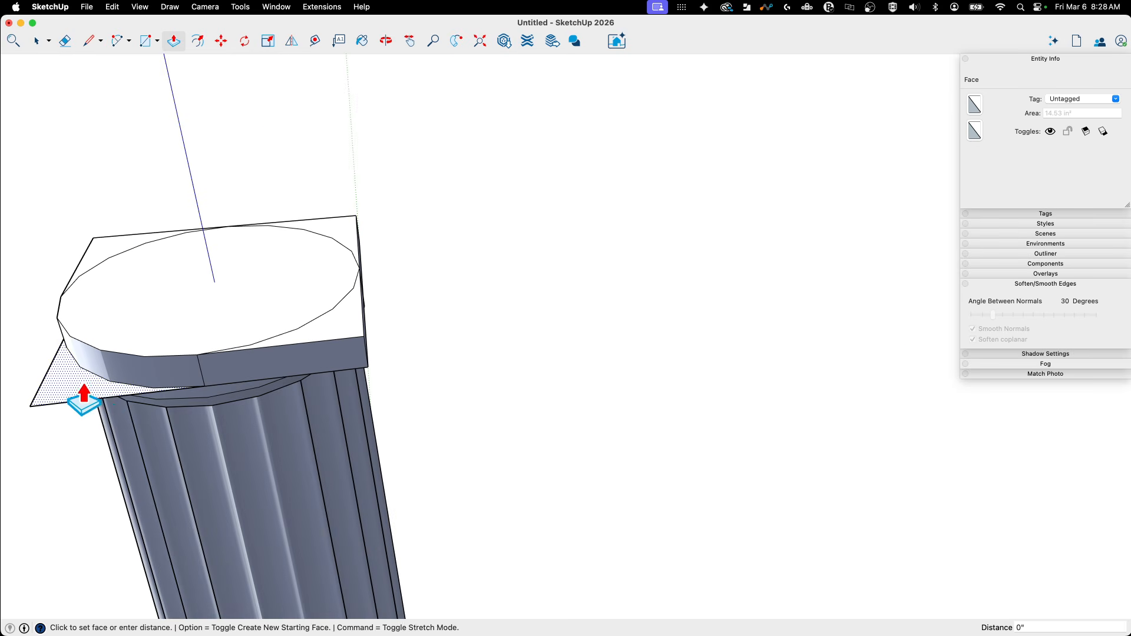
pyautogui.click(87, 361)
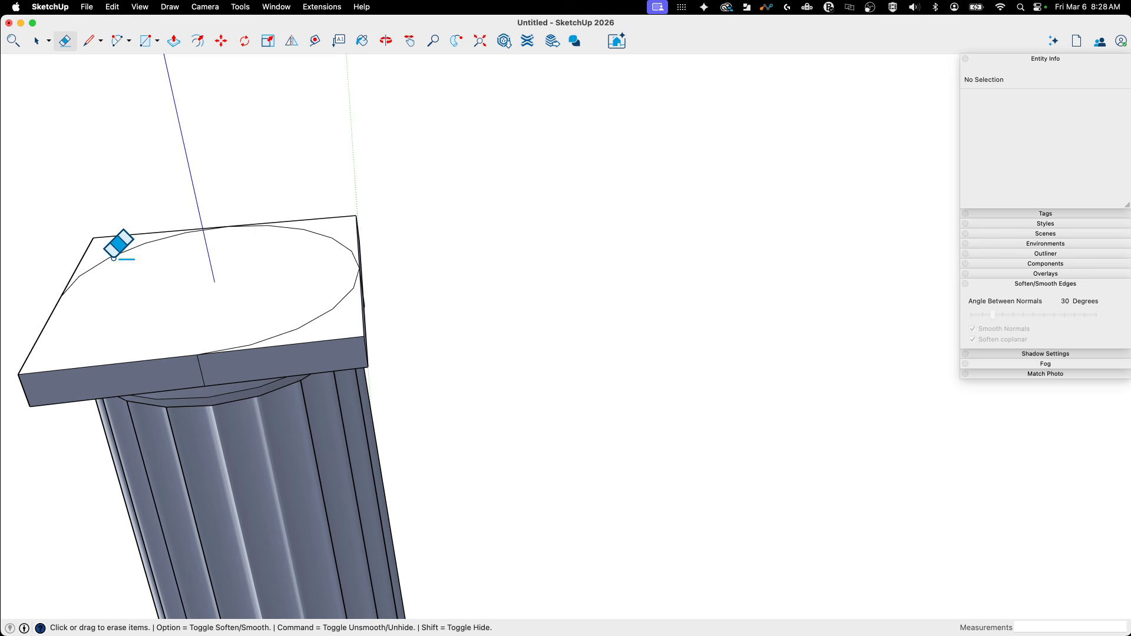
# - Erase the leftover circle edges and side seams on the square top slab
pyautogui.press('space')
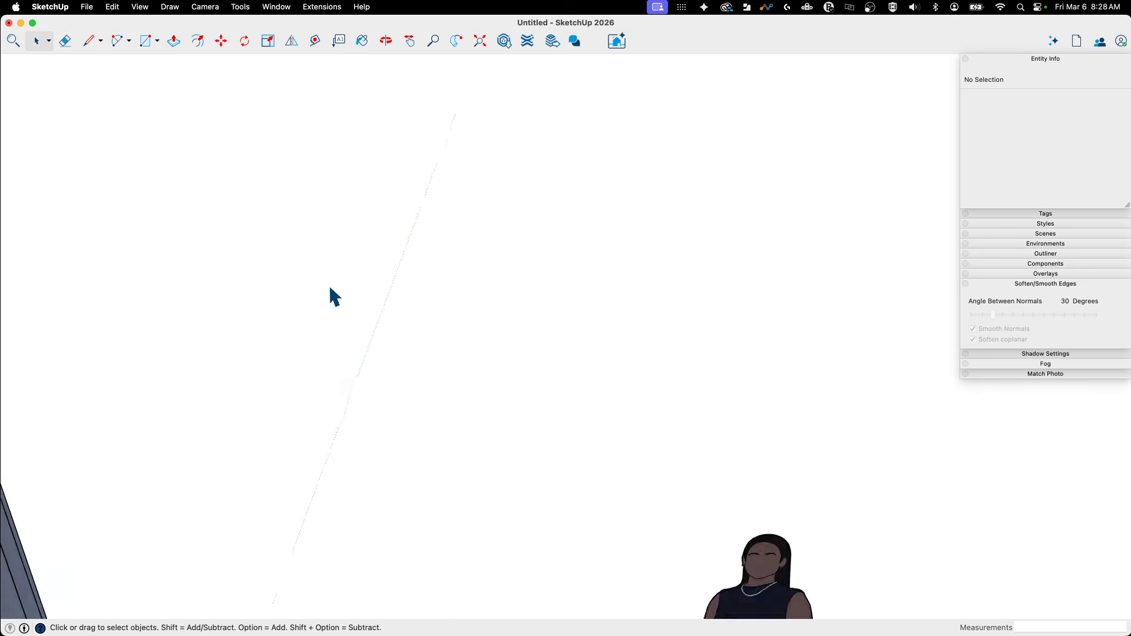
pyautogui.scroll(6, 494, 300)
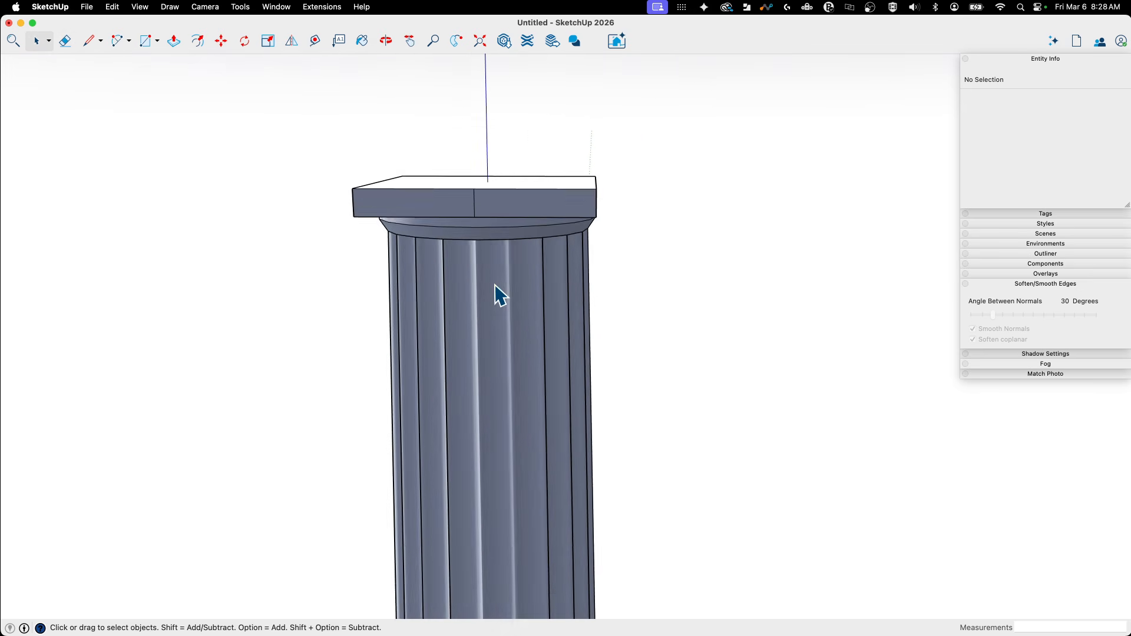
pyautogui.press('e')
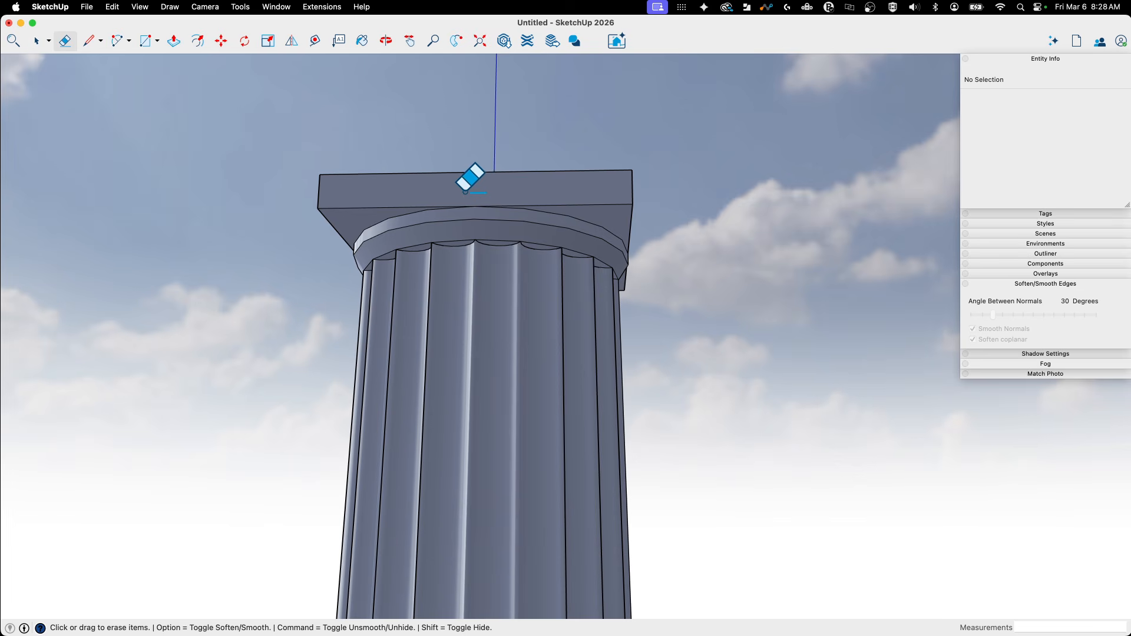
pyautogui.moveTo(465, 192); pyautogui.dragTo(798, 239, button='middle')
pyautogui.press('space')
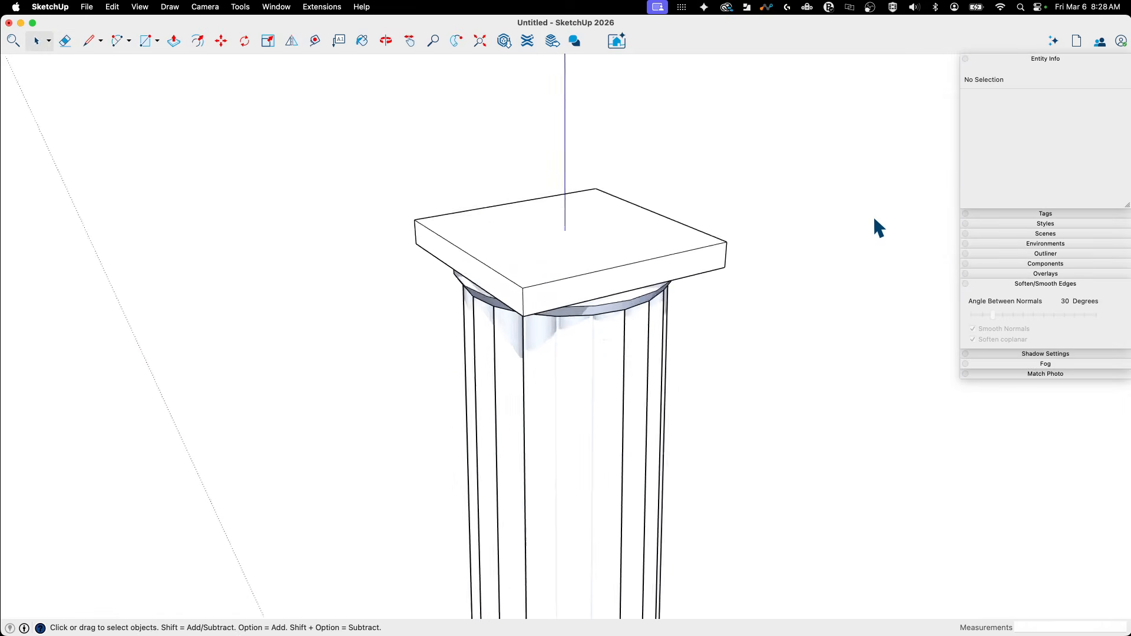
# - Examine the whole column from several angles, checking how the capital, tapered shaft and base fit together
pyautogui.doubleClick(563, 366)
pyautogui.scroll(-5, 563, 368)
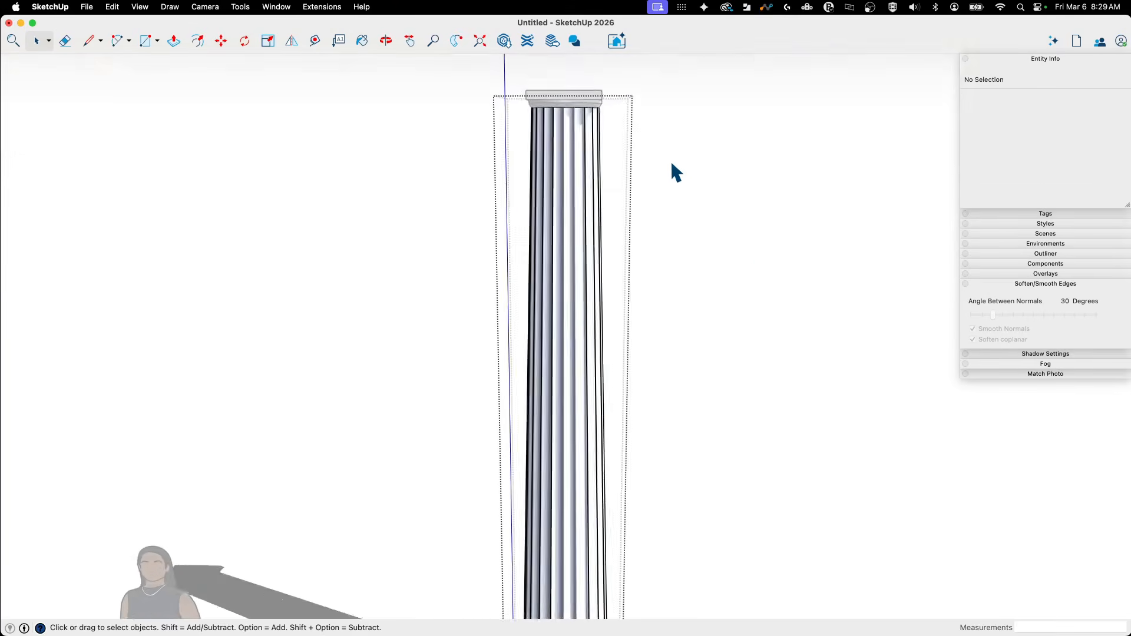
pyautogui.scroll(-3, 672, 164)
pyautogui.moveTo(672, 164); pyautogui.dragTo(519, 240, button='middle')
pyautogui.click(659, 248)
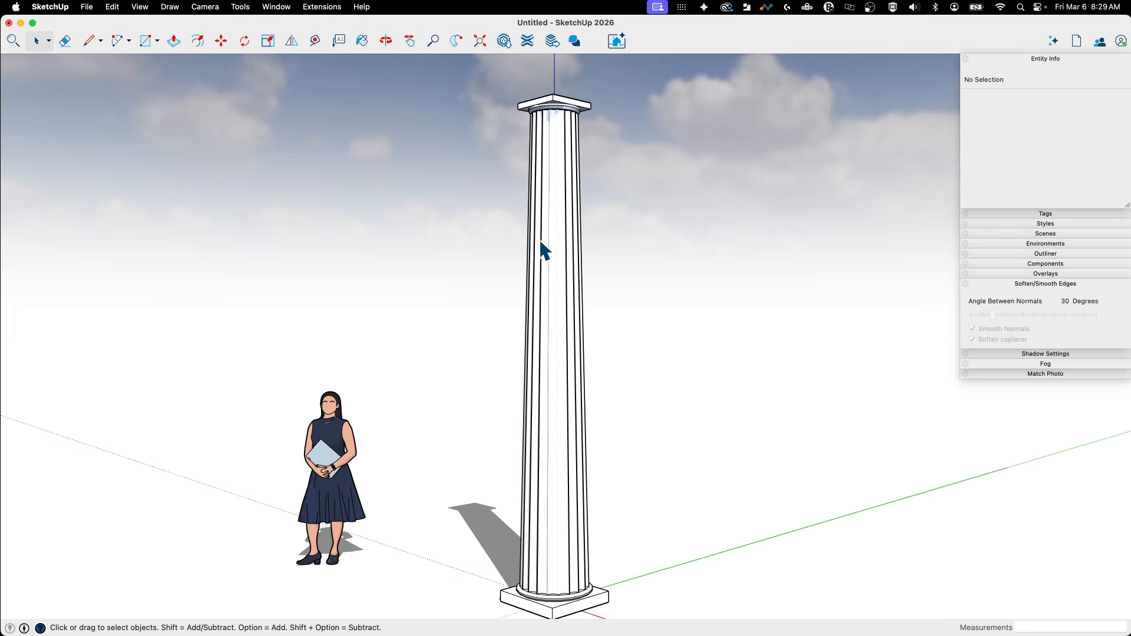
pyautogui.rightClick(543, 239)
pyautogui.click(735, 241)
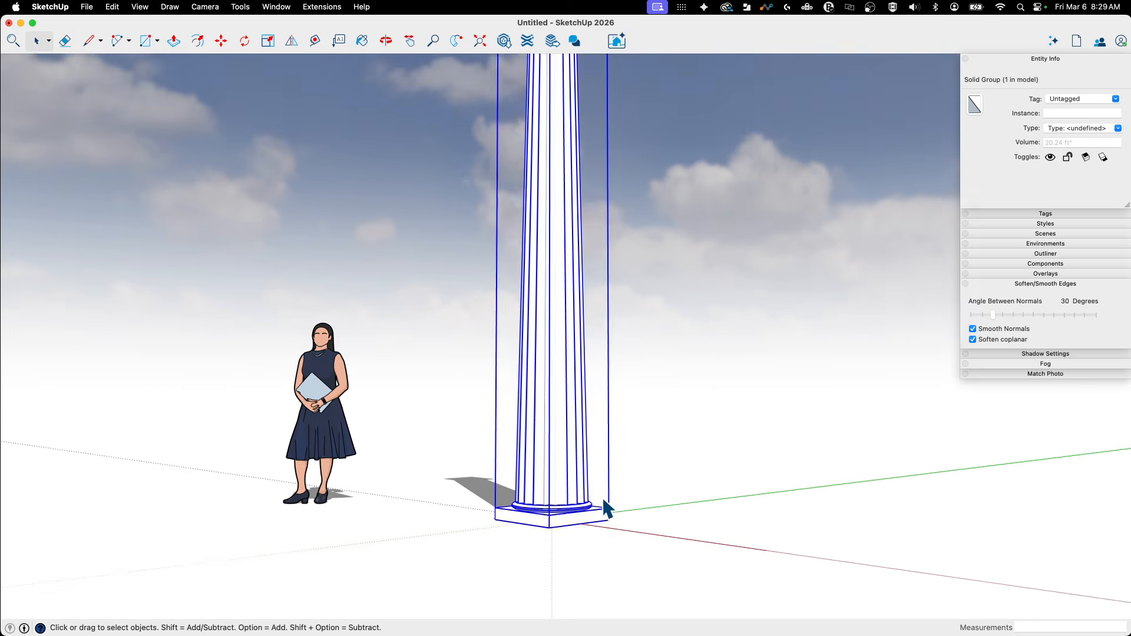
pyautogui.moveTo(604, 500); pyautogui.dragTo(561, 595, button='middle')
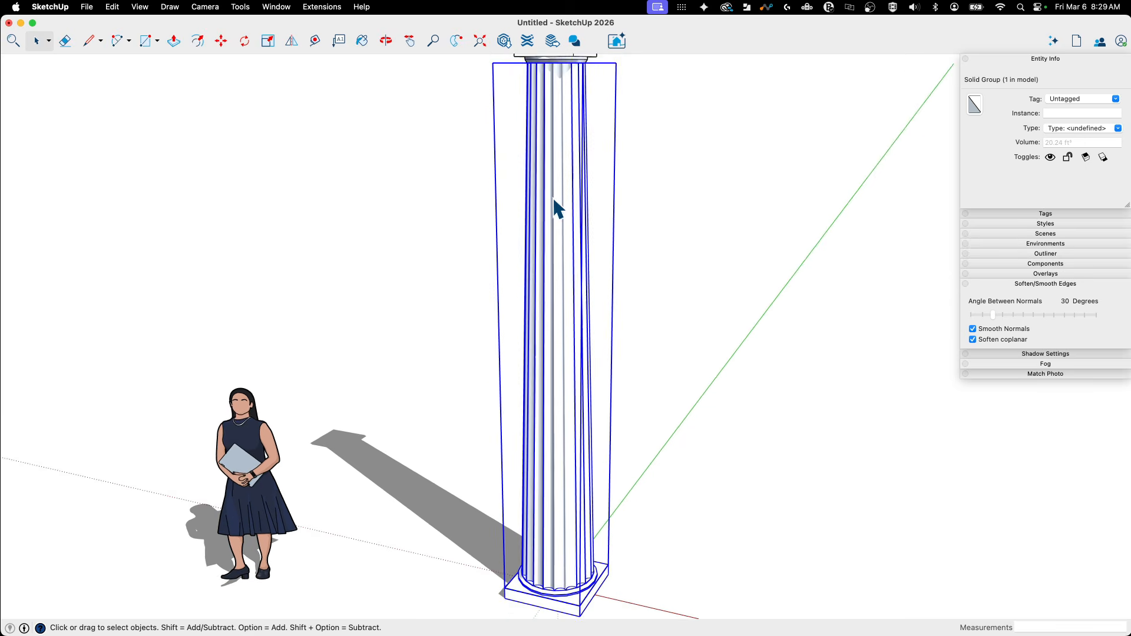
pyautogui.moveTo(557, 207); pyautogui.dragTo(505, 631, button='middle')
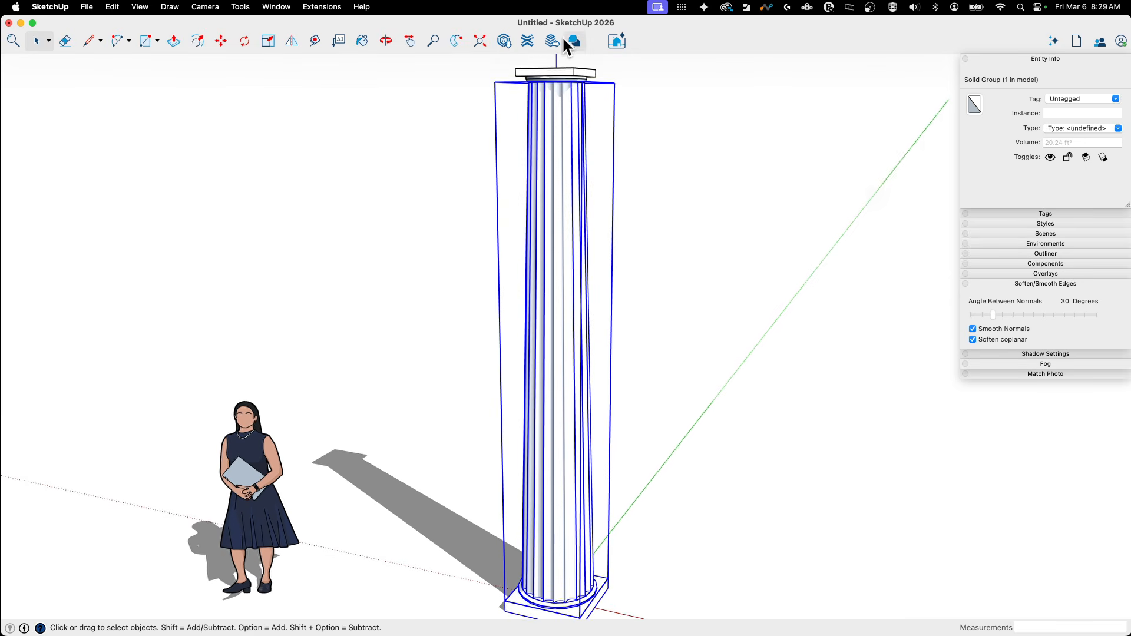
pyautogui.moveTo(564, 46); pyautogui.dragTo(550, 222, button='middle')
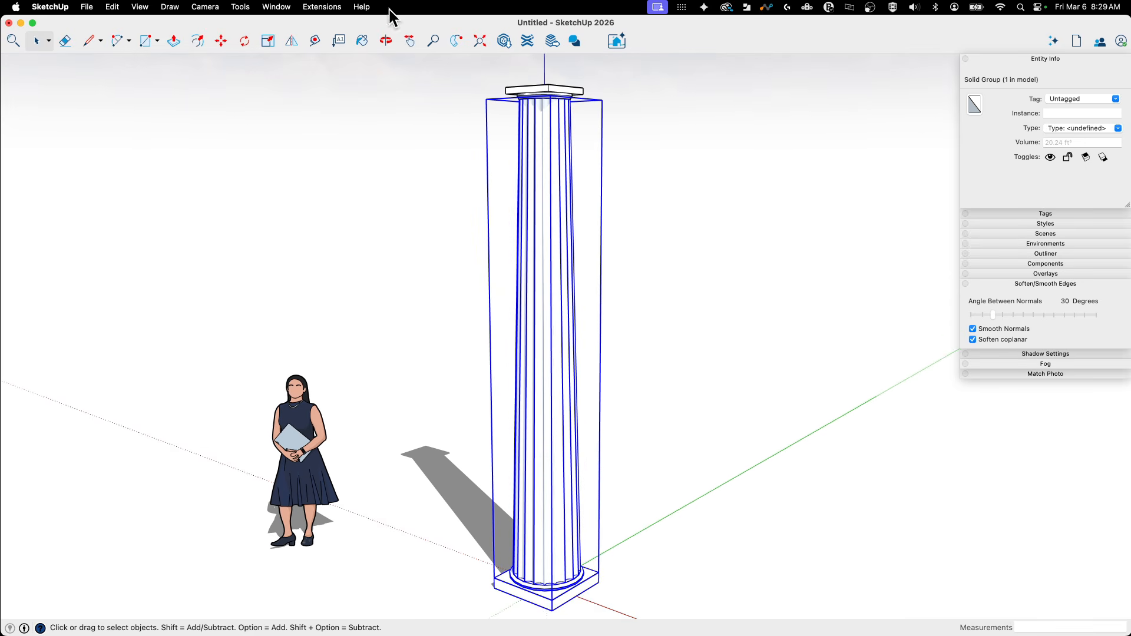
# - Explode the shaft and base group and regroup the complete column, including its capital, as one group
pyautogui.rightClick(534, 292)
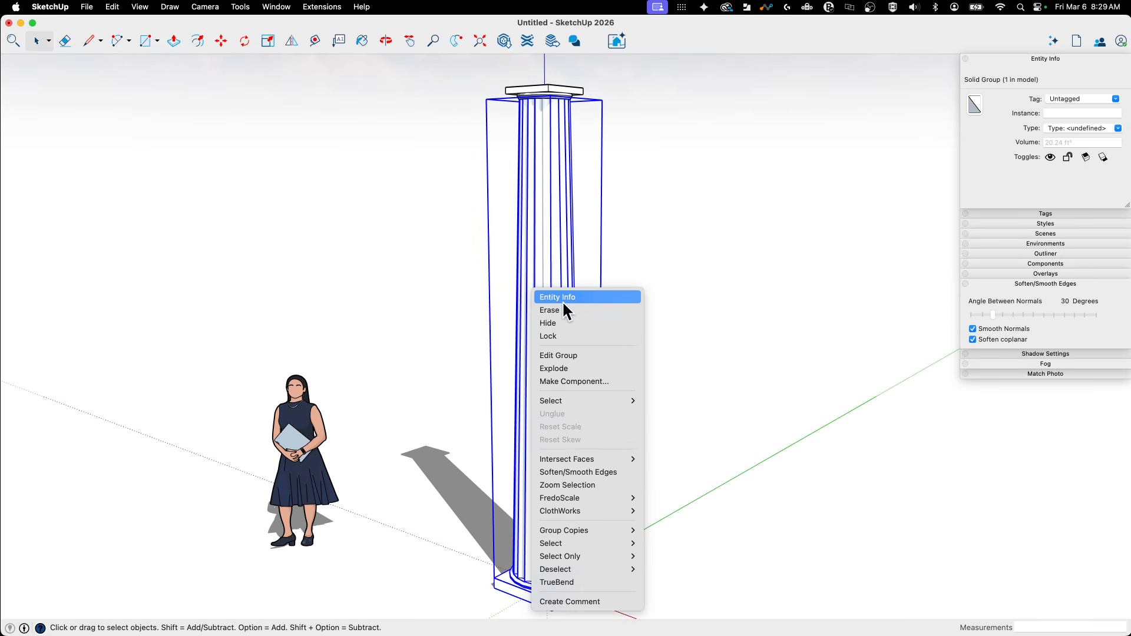
pyautogui.click(571, 368)
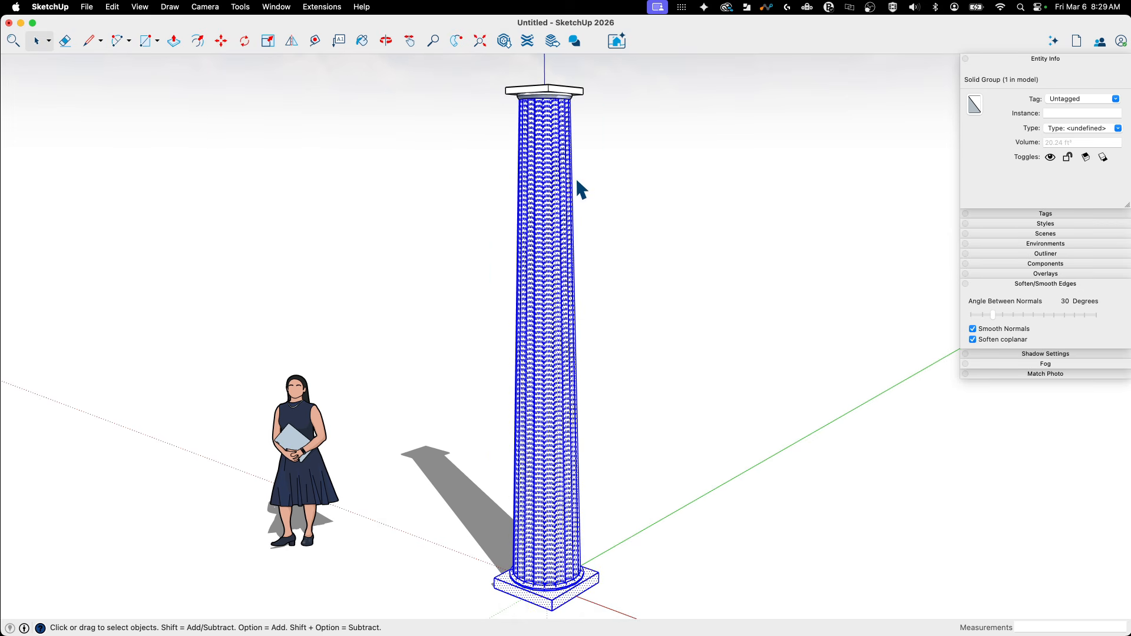
pyautogui.rightClick(533, 241)
pyautogui.click(582, 341)
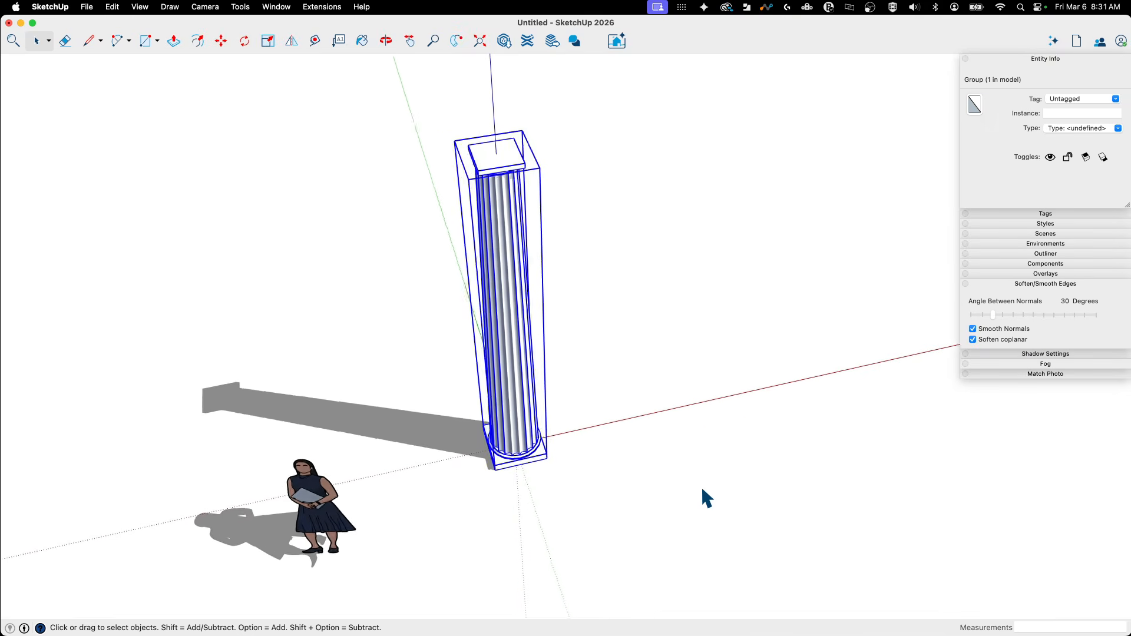
# - Copy the grouped column along the red axis at about 5' 4" spacing and repeat the copy as a 20x array
pyautogui.scroll(5, 652, 450)
pyautogui.press('m')
pyautogui.moveTo(546, 482); pyautogui.dragTo(535, 486, button='middle')
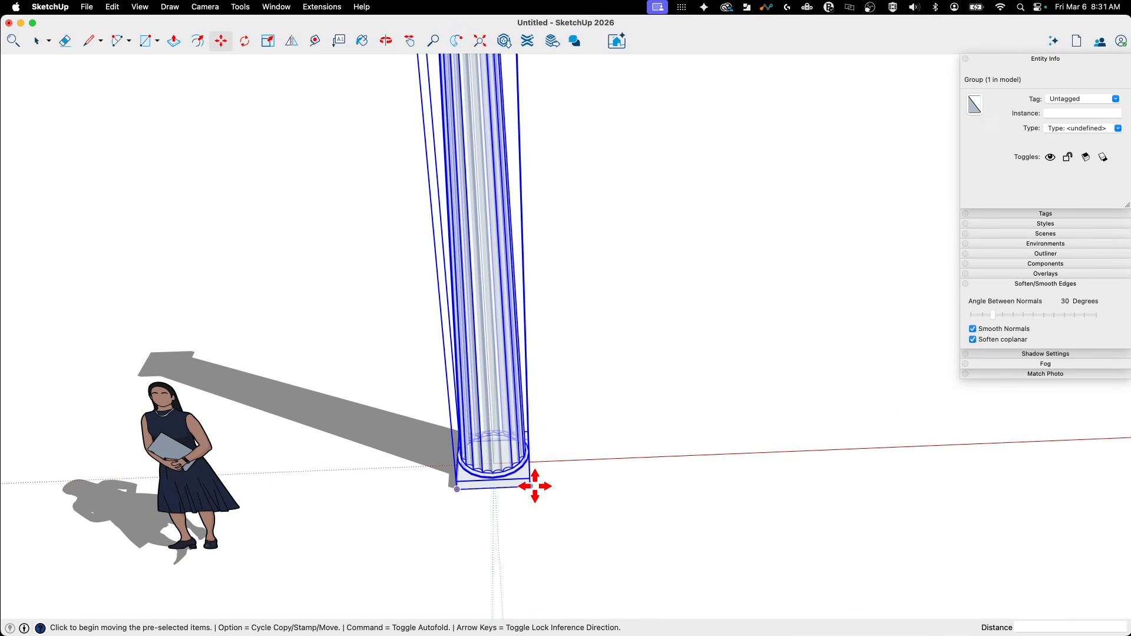
pyautogui.click(534, 487)
pyautogui.press('alt')
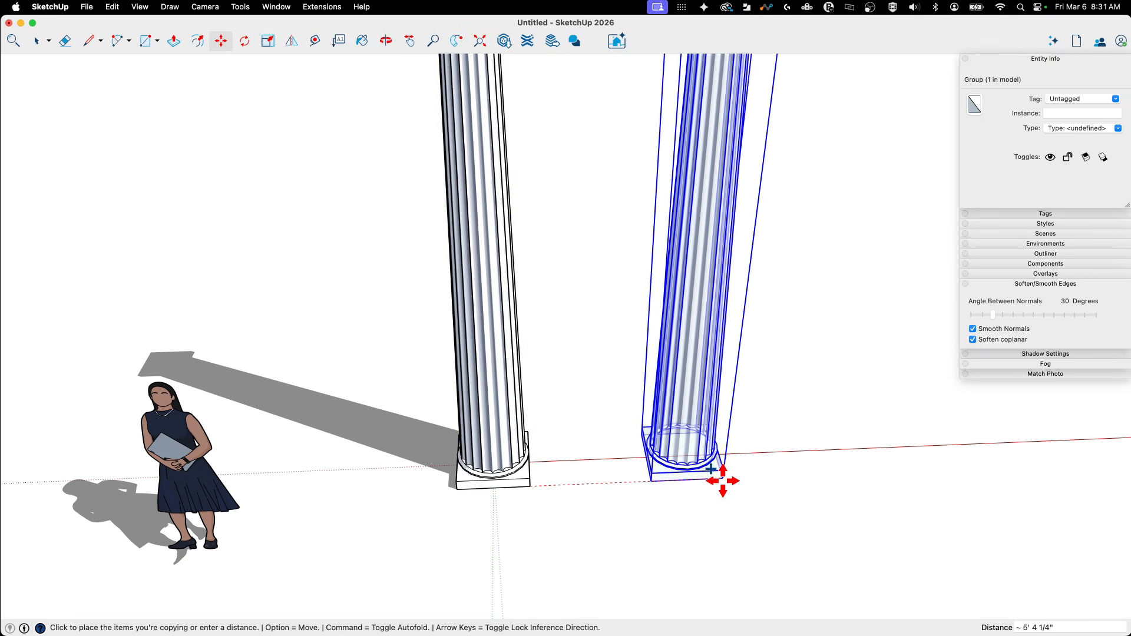
pyautogui.click(717, 482)
pyautogui.press('Return')
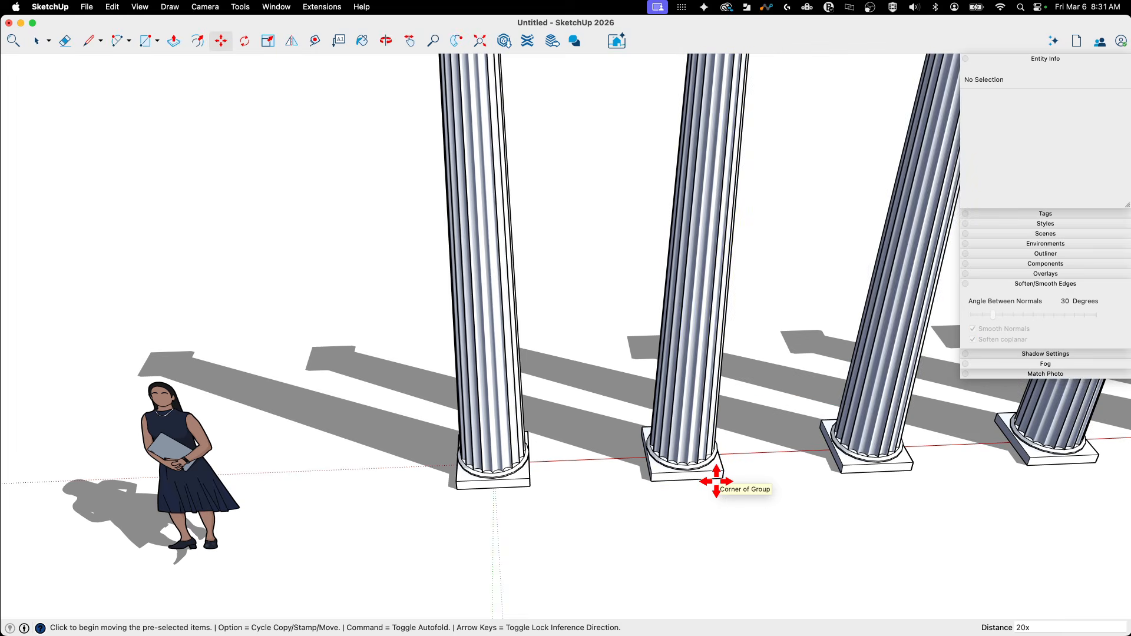
pyautogui.scroll(-5, 717, 480)
pyautogui.press('space')
# - Examine the row of columns from several angles, checking the overall colonnade, the square bases, fluted shafts and capitals up close
pyautogui.moveTo(992, 552); pyautogui.dragTo(347, 362, button='middle')
pyautogui.scroll(-5, 347, 363)
pyautogui.scroll(6, 350, 371)
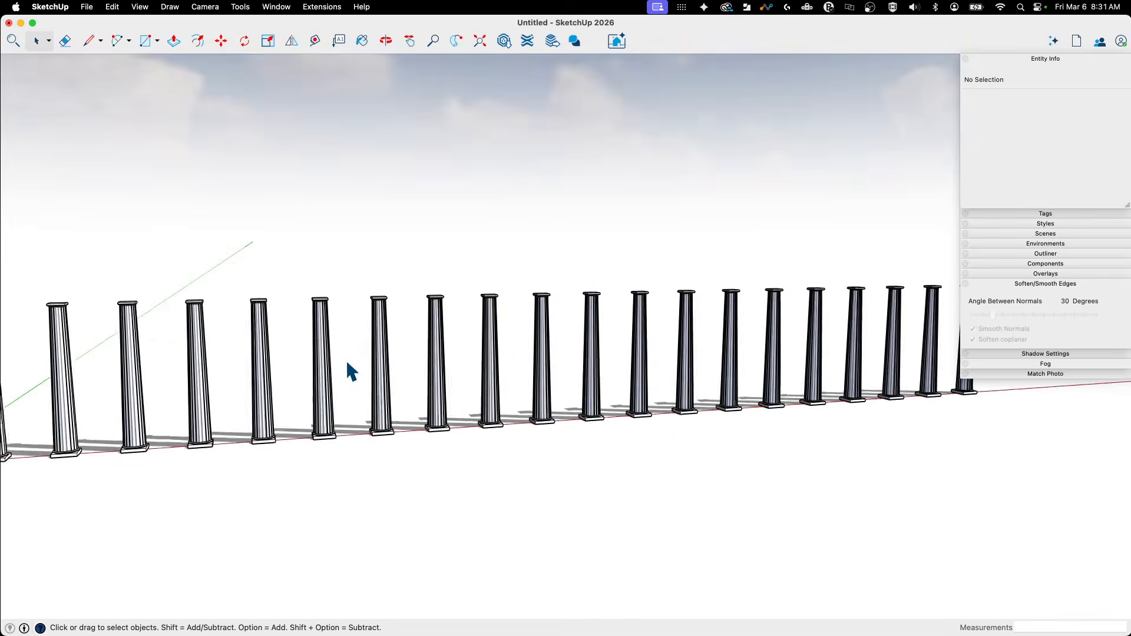
pyautogui.scroll(5, 197, 349)
pyautogui.moveTo(195, 344); pyautogui.dragTo(182, 303, button='middle')
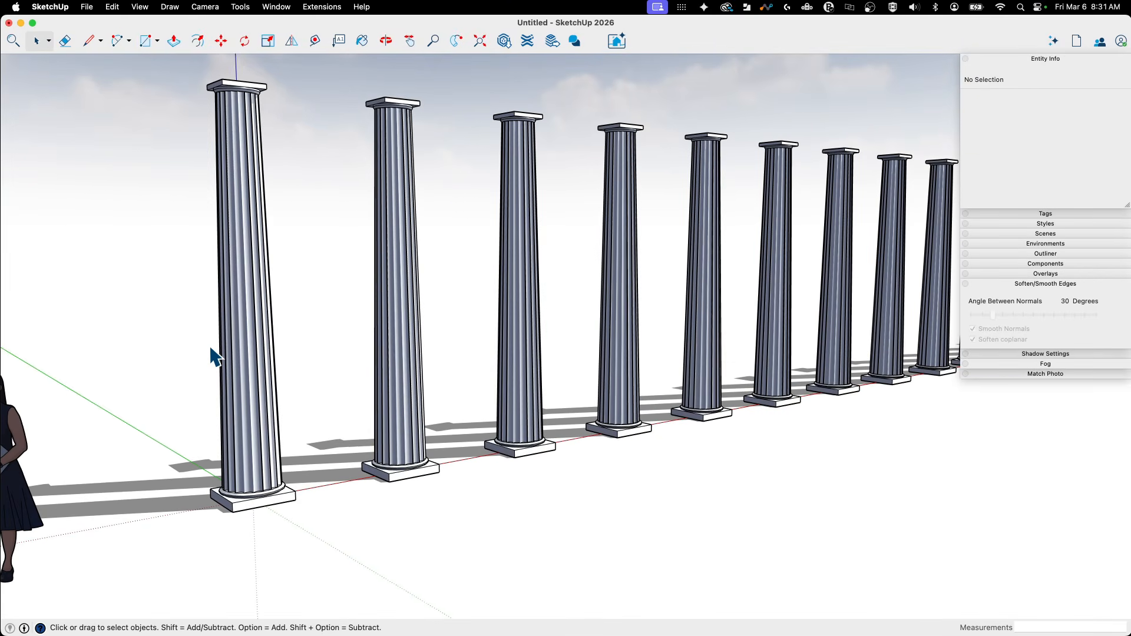
pyautogui.moveTo(241, 346); pyautogui.dragTo(138, 243, button='middle')
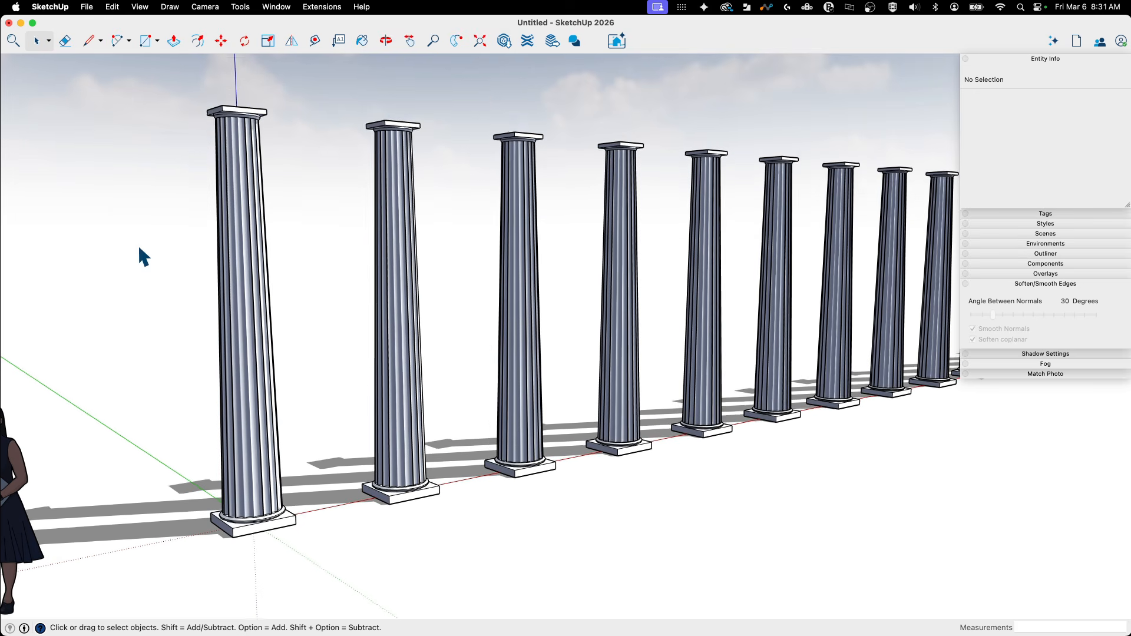
pyautogui.scroll(-5, 204, 300)
pyautogui.moveTo(204, 299); pyautogui.dragTo(373, 462, button='middle')
pyautogui.scroll(3, 231, 319)
pyautogui.scroll(4, 374, 462)
pyautogui.scroll(2, 374, 463)
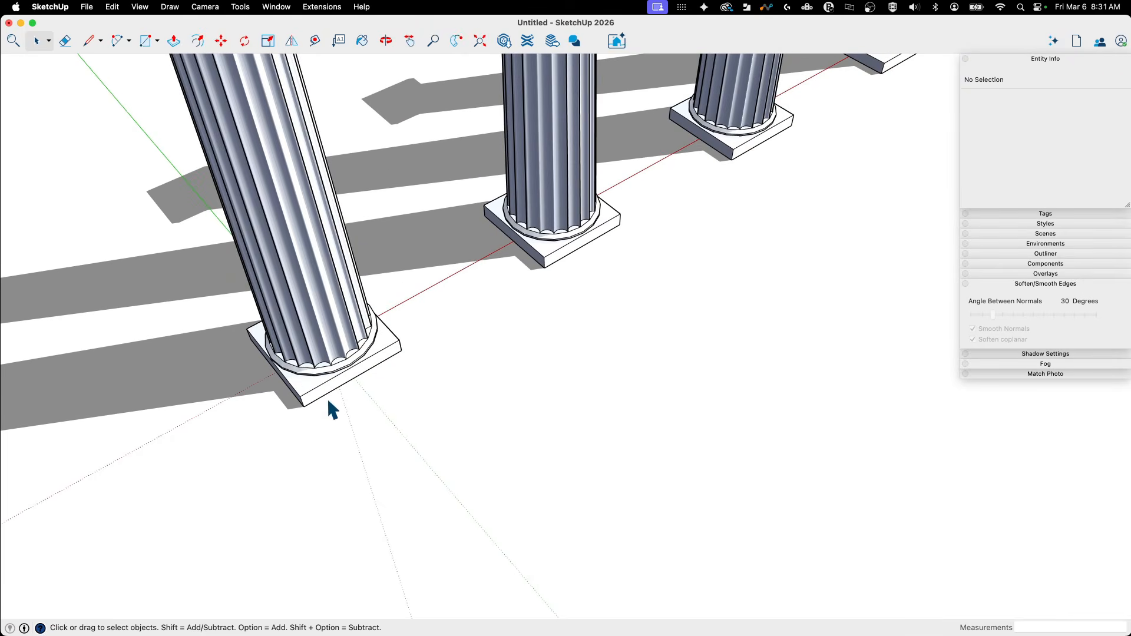
pyautogui.moveTo(302, 369); pyautogui.dragTo(230, 89, button='middle')
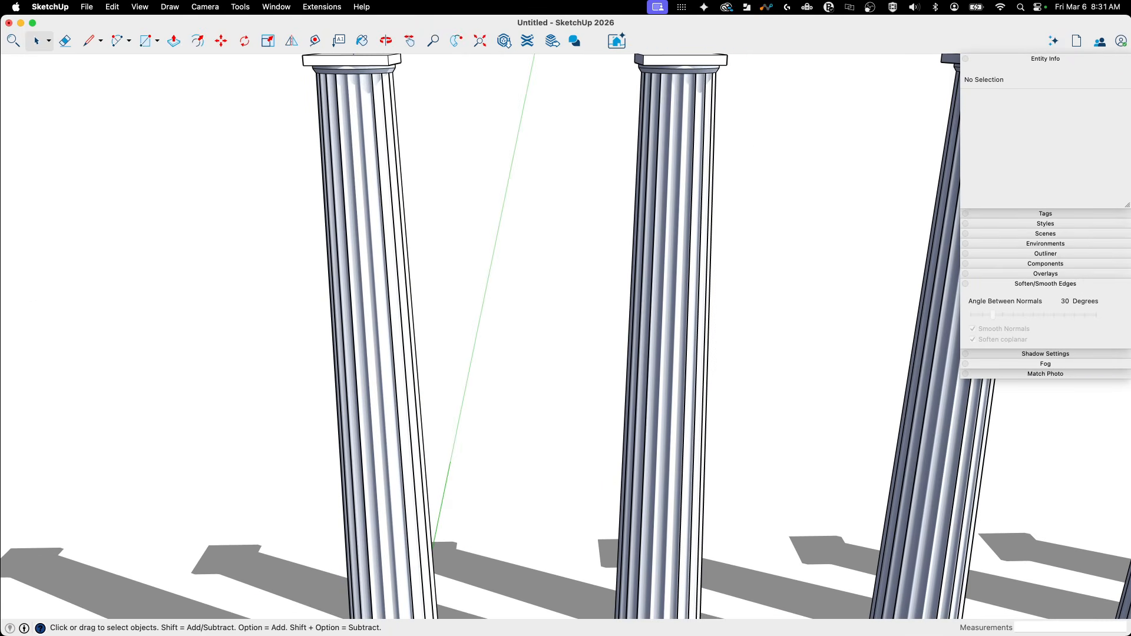
pyautogui.scroll(-10, 645, 379)
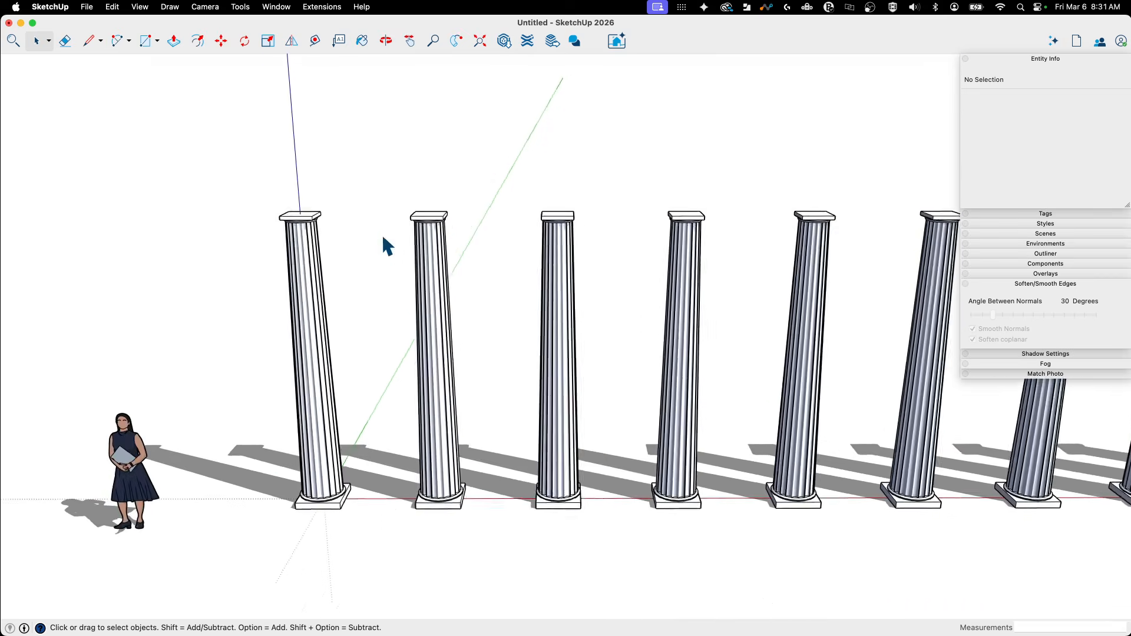
pyautogui.moveTo(384, 241)
pyautogui.mouseDown(button='middle')
pyautogui.moveTo(268, 241)
pyautogui.moveTo(261, 228)
pyautogui.moveTo(291, 177)
pyautogui.mouseUp(button='middle')
pyautogui.scroll(-3, 260, 228)
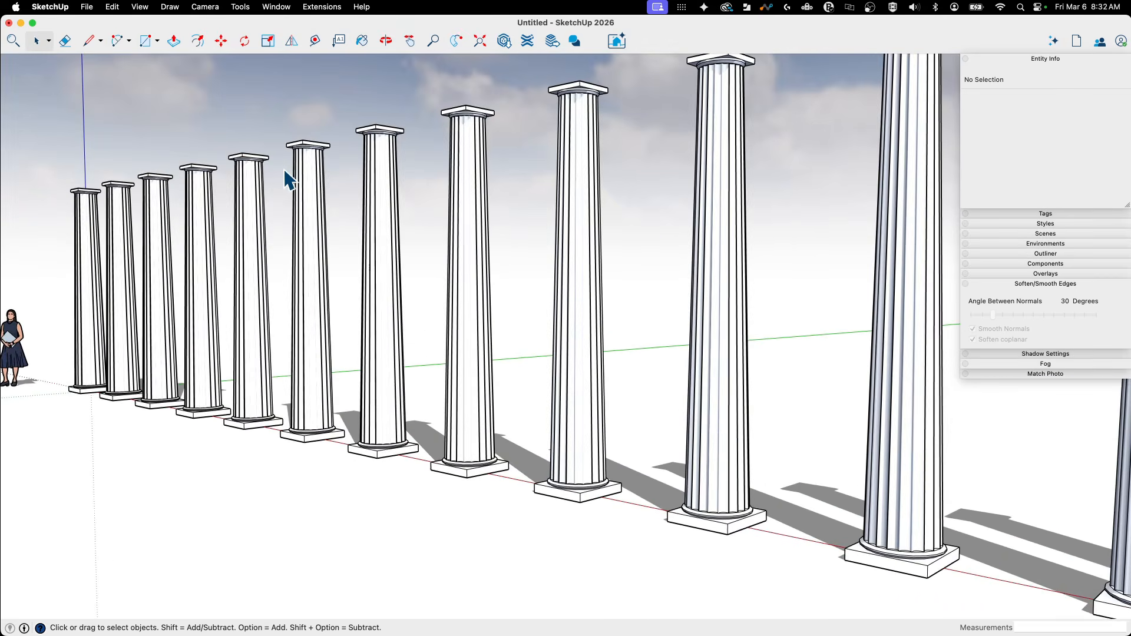